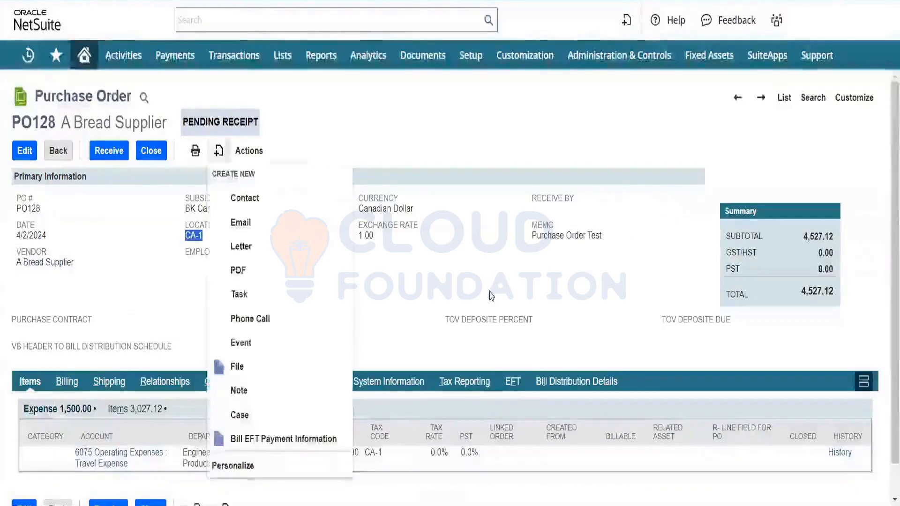
Open the GL impact of purchase order PO128
mouse_move(249, 151)
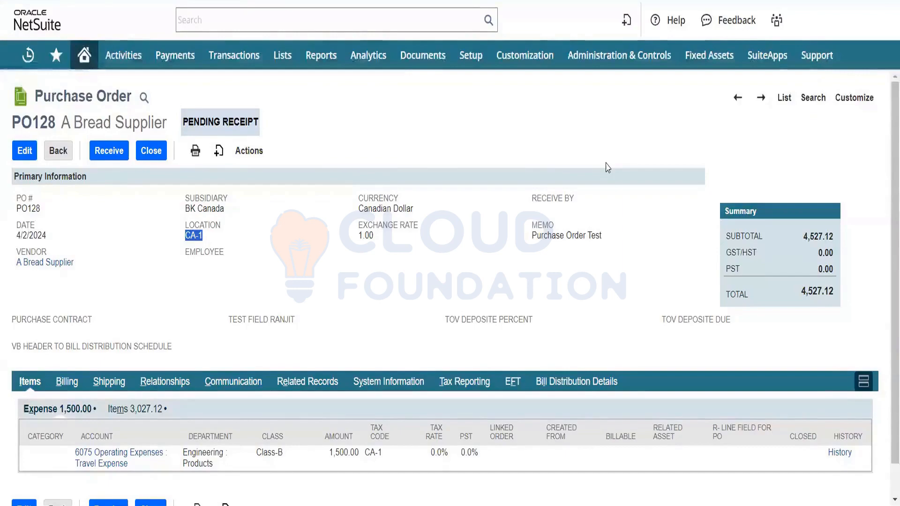
left_click(506, 200)
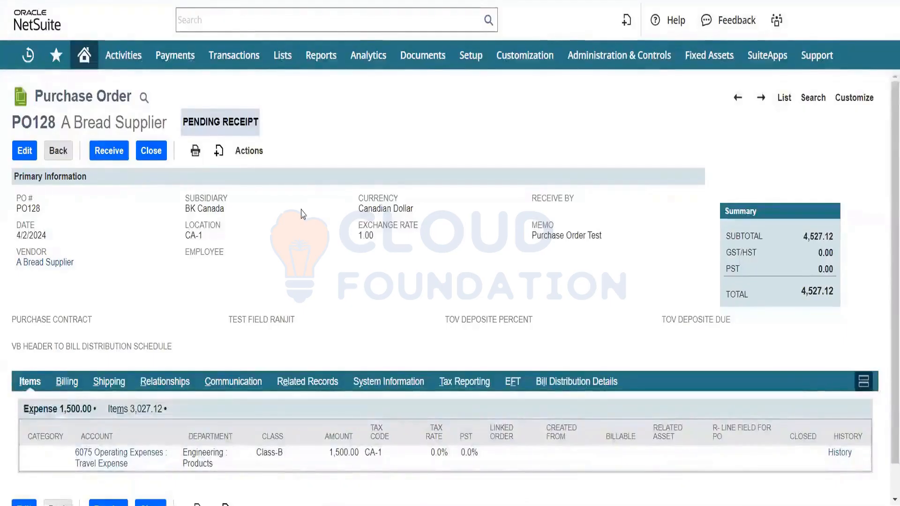
left_click(255, 152)
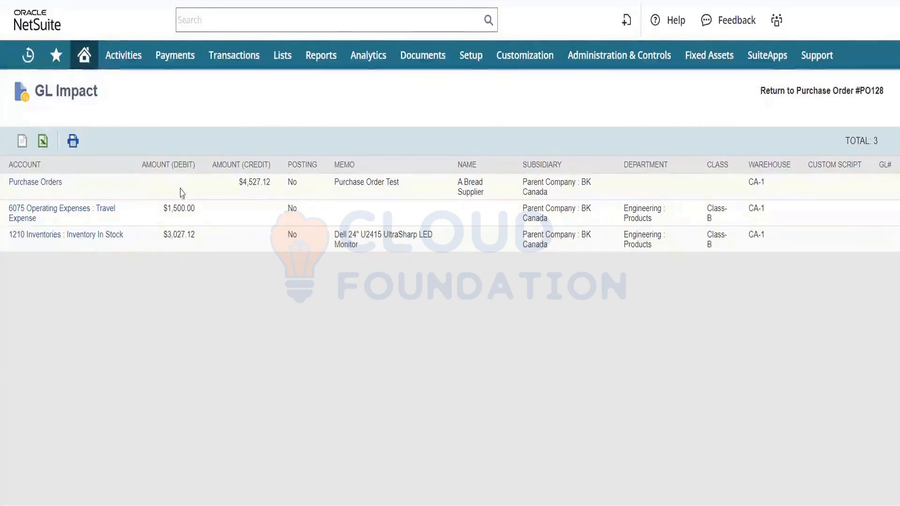
Examine the debit and credit amounts and the posting status of each account line in the GL impact
triple_click(183, 205)
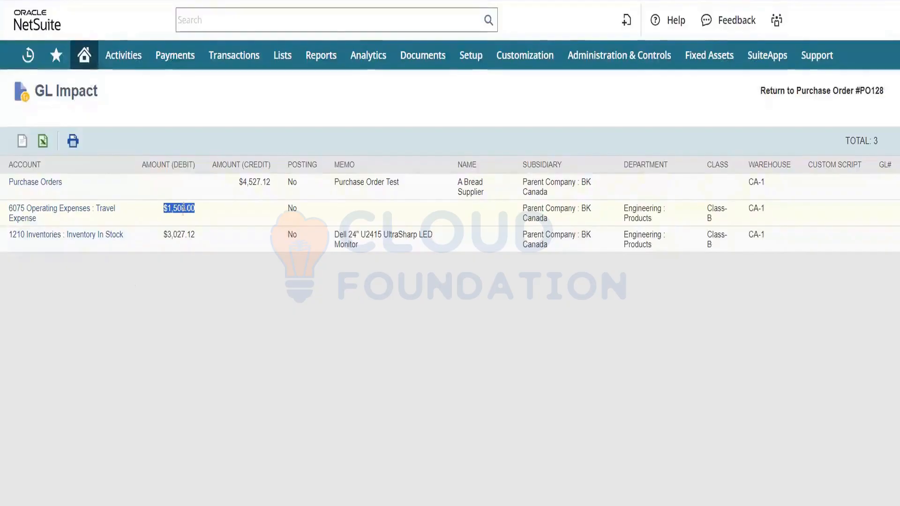
triple_click(183, 234)
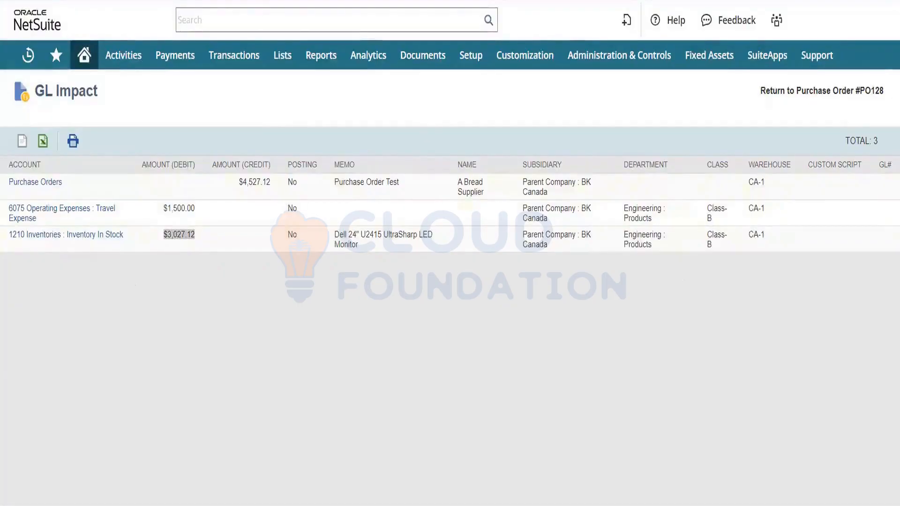
double_click(290, 290)
triple_click(255, 182)
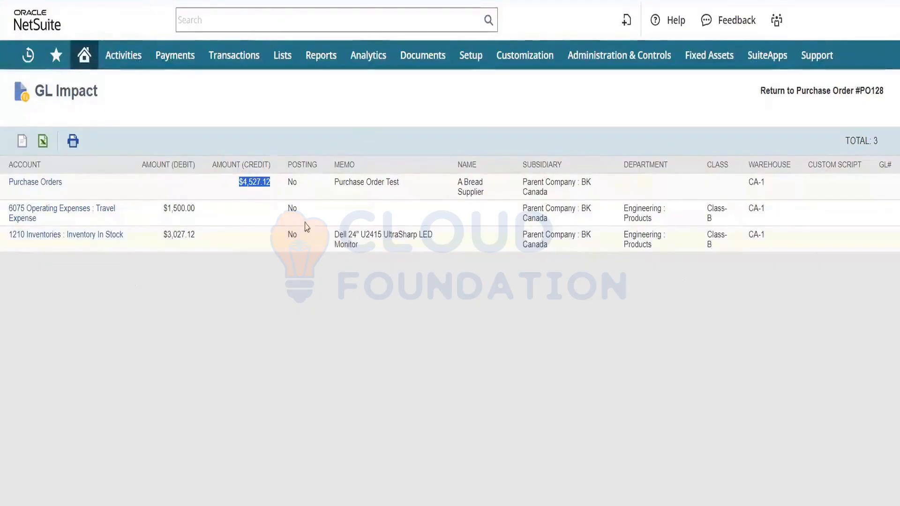
left_click(297, 193)
double_click(296, 193)
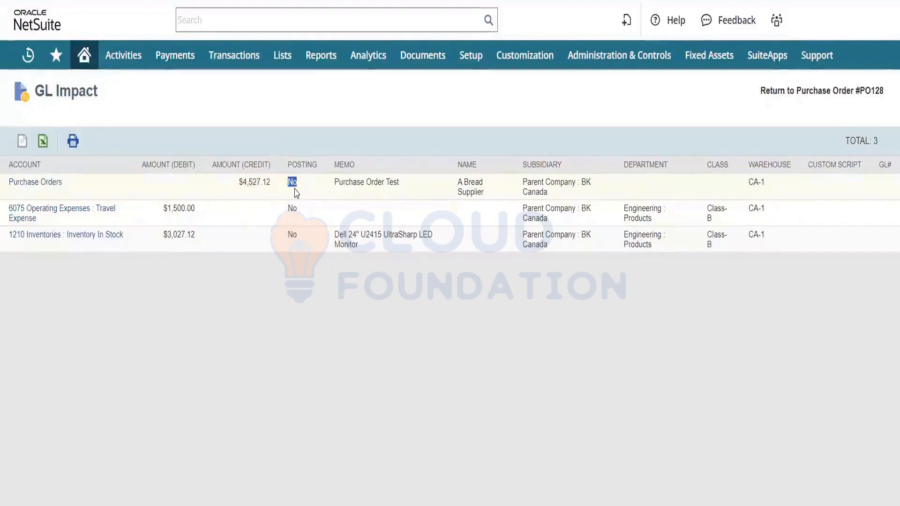
left_click(296, 210)
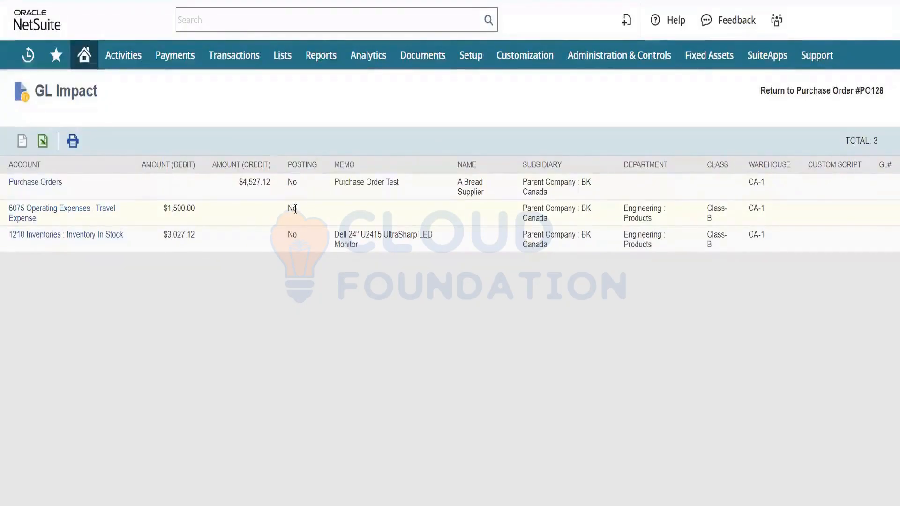
double_click(296, 210)
left_click(293, 238)
double_click(293, 238)
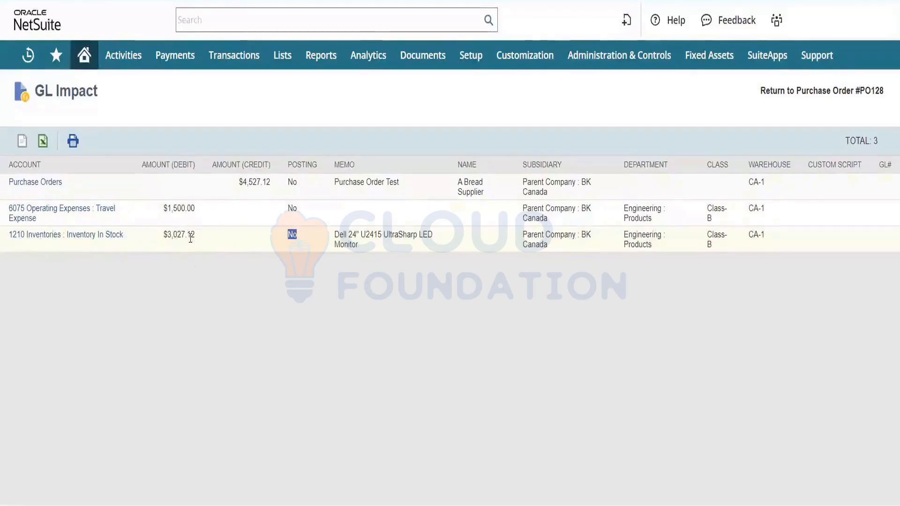
double_click(267, 180)
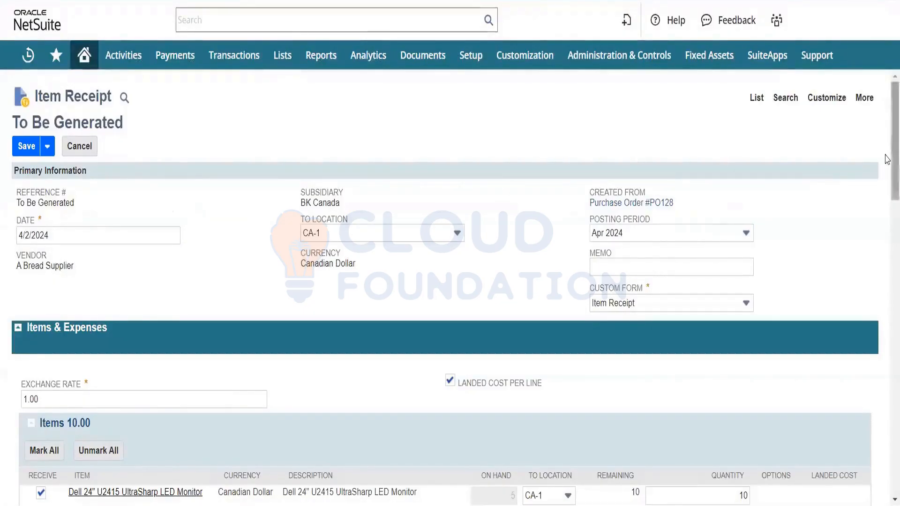
Switch the item receipt's sections to the tabbed layout and review its item lines
scroll(887, 193, "down", 6)
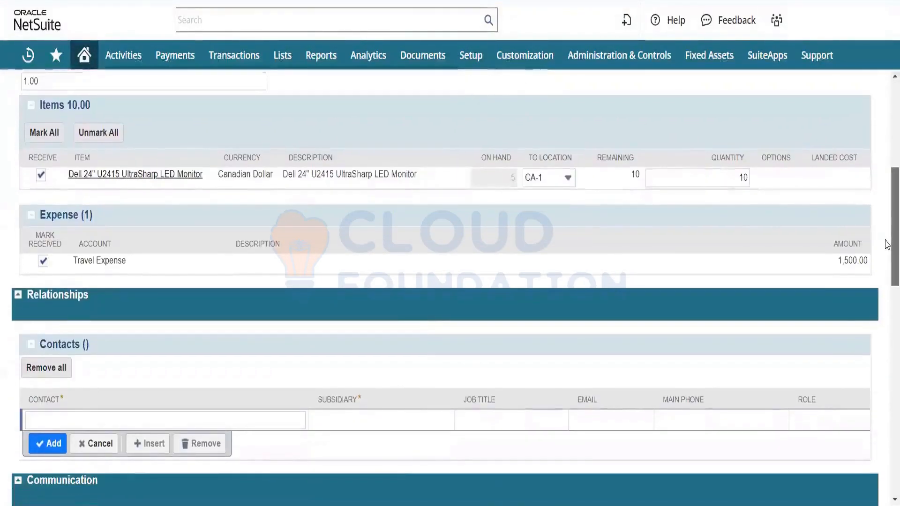
scroll(887, 244, "up", 4)
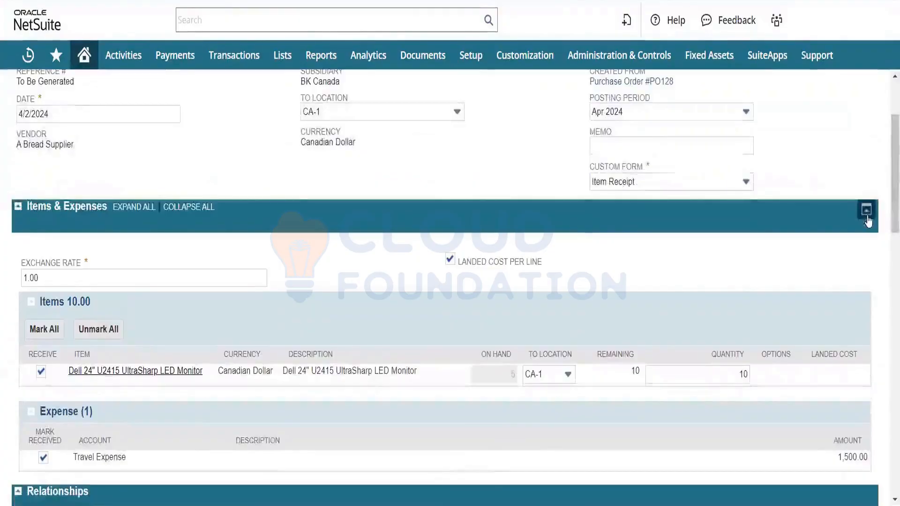
left_click(867, 213)
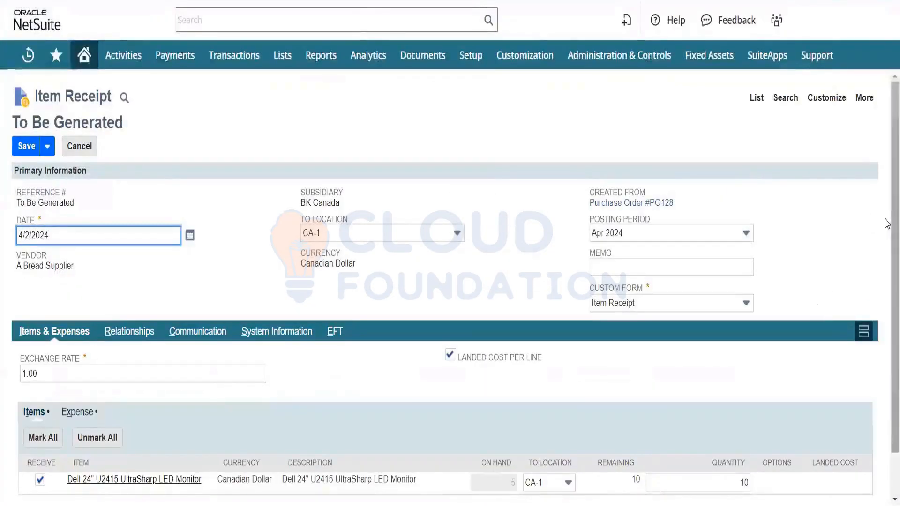
scroll(816, 435, "down", 2)
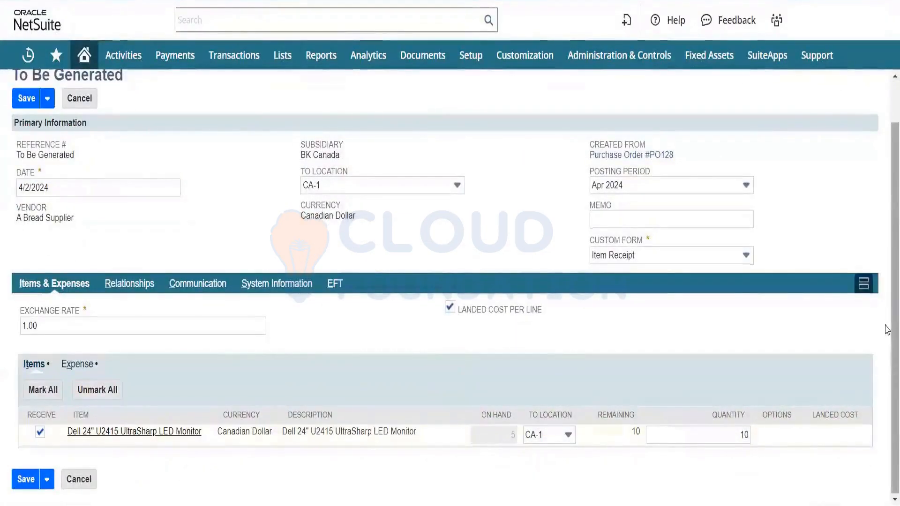
Open the record of the Dell 24" U2415 UltraSharp LED Monitor from the receipt line and show its purchasing and inventory details
right_click(171, 433)
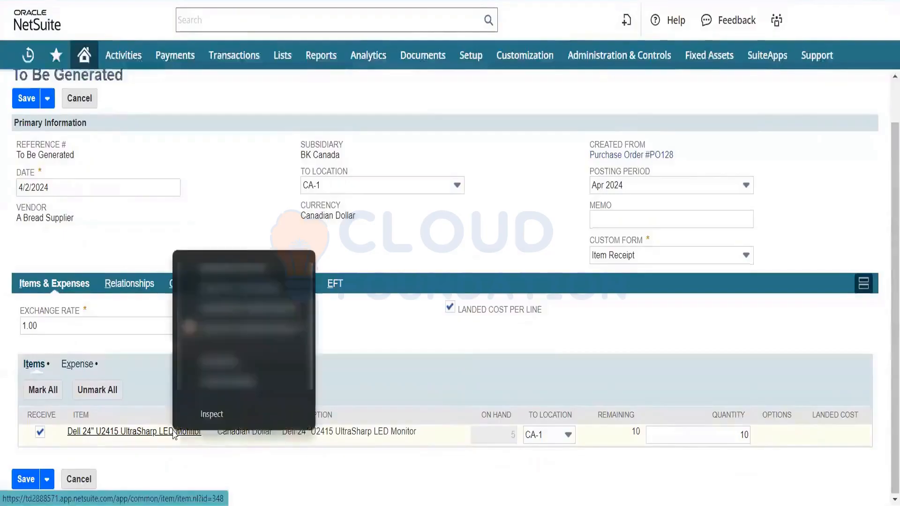
left_click(411, 87)
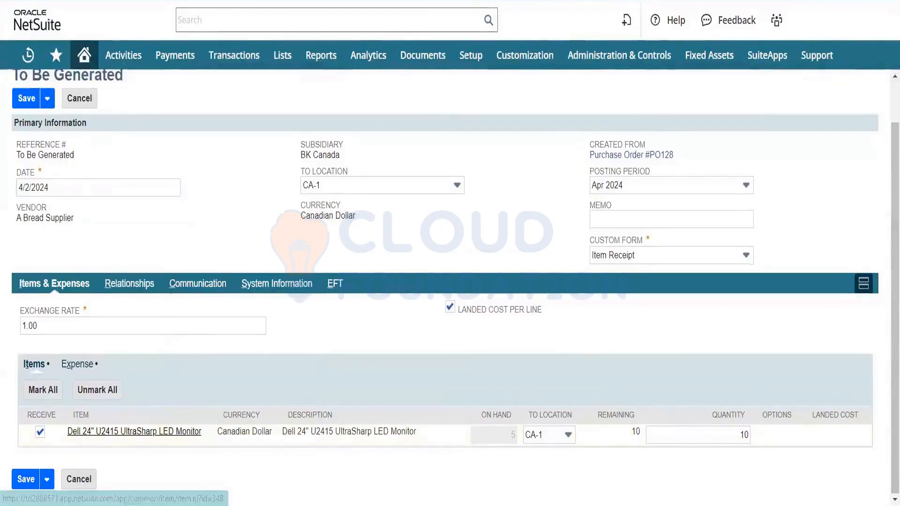
left_click(134, 432)
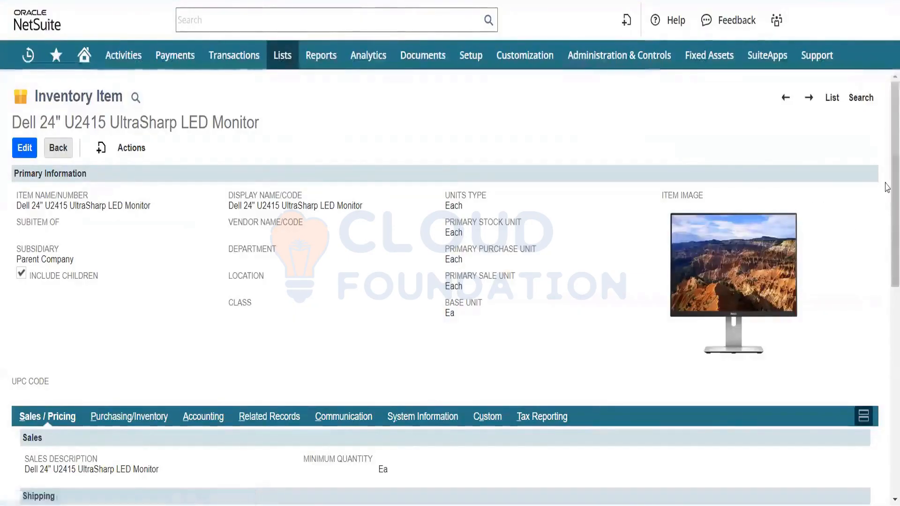
left_click_drag(895, 186, 887, 302)
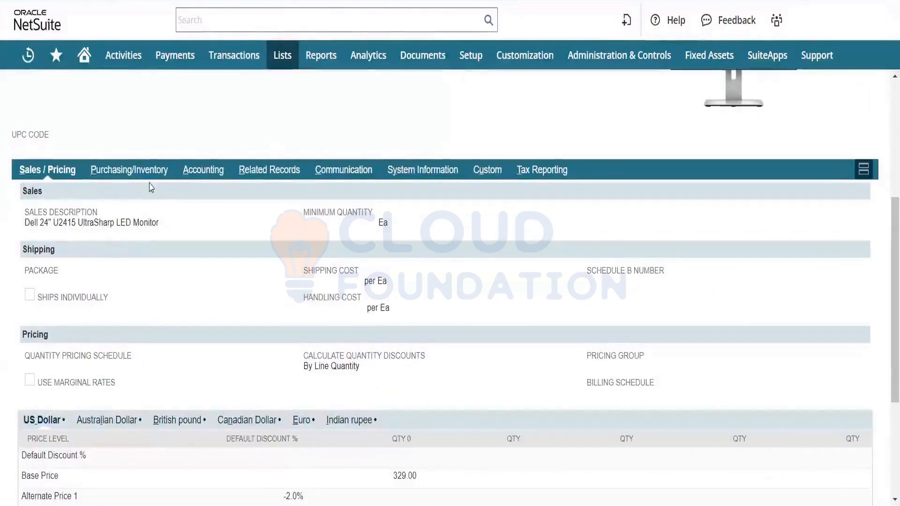
left_click(136, 172)
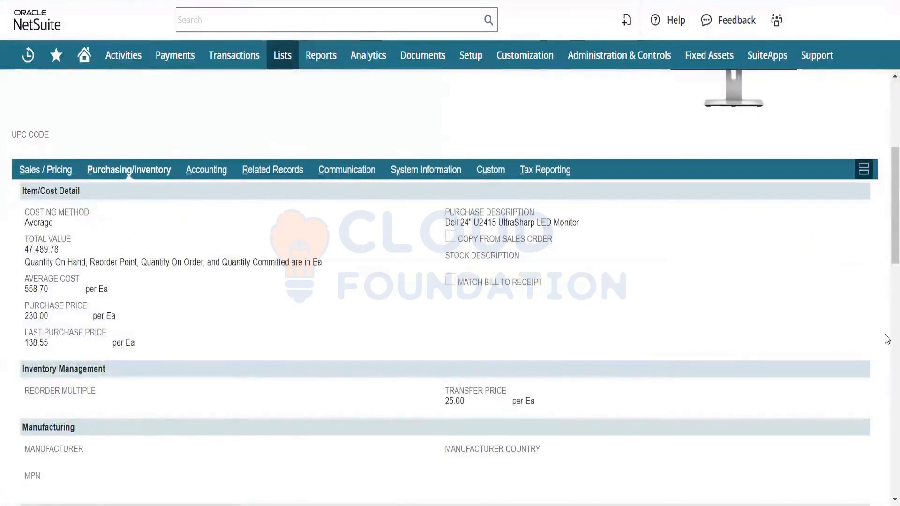
Edit the monitor's inventory item record, enabling Drop Ship Item and Track Landed Cost
left_click_drag(887, 251, 885, 95)
scroll(888, 295, "down", 2)
scroll(158, 158, "up", 1)
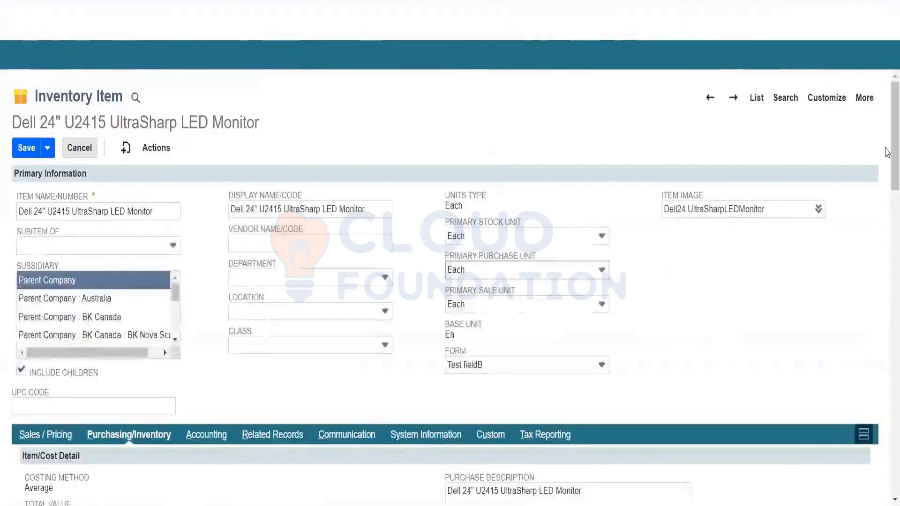
scroll(887, 249, "down", 15)
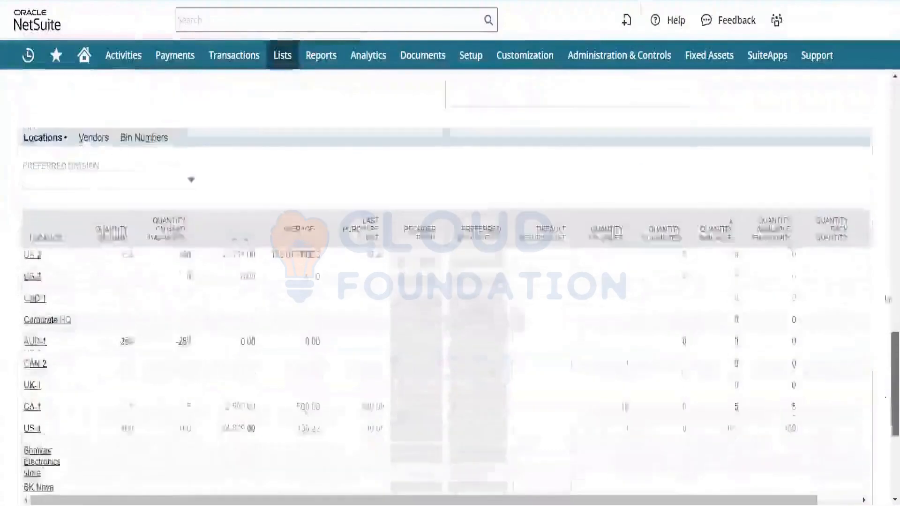
scroll(888, 299, "up", 10)
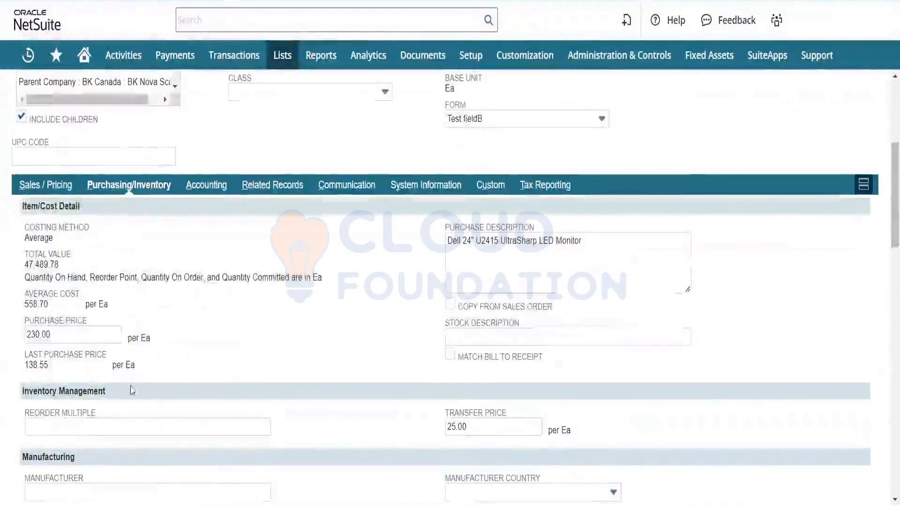
scroll(887, 246, "down", 5)
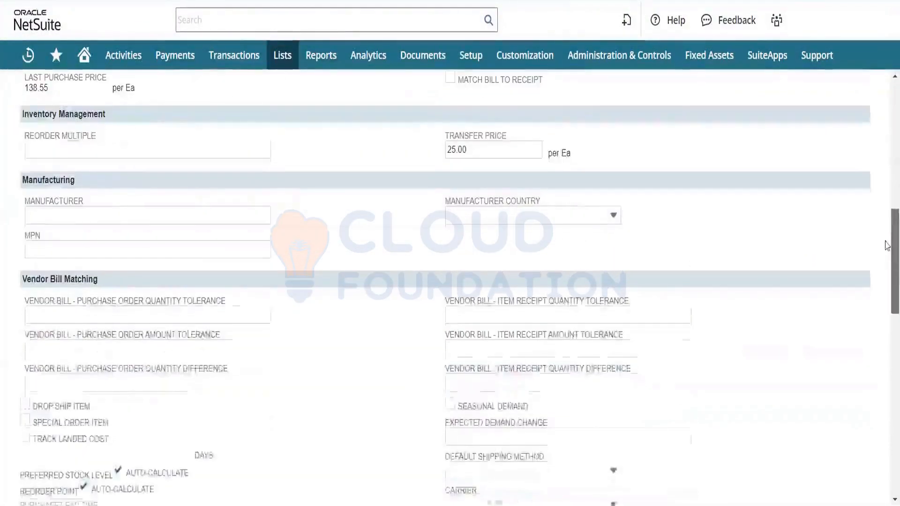
scroll(887, 246, "down", 2)
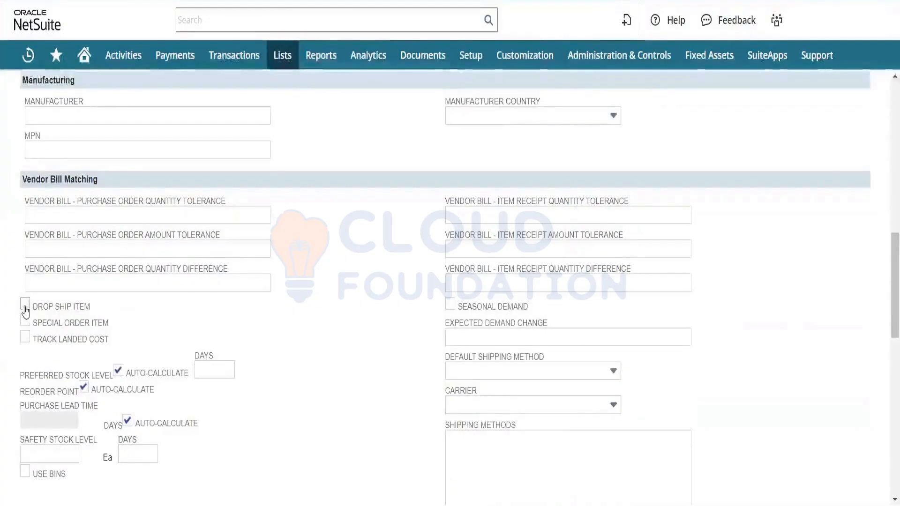
left_click(25, 309)
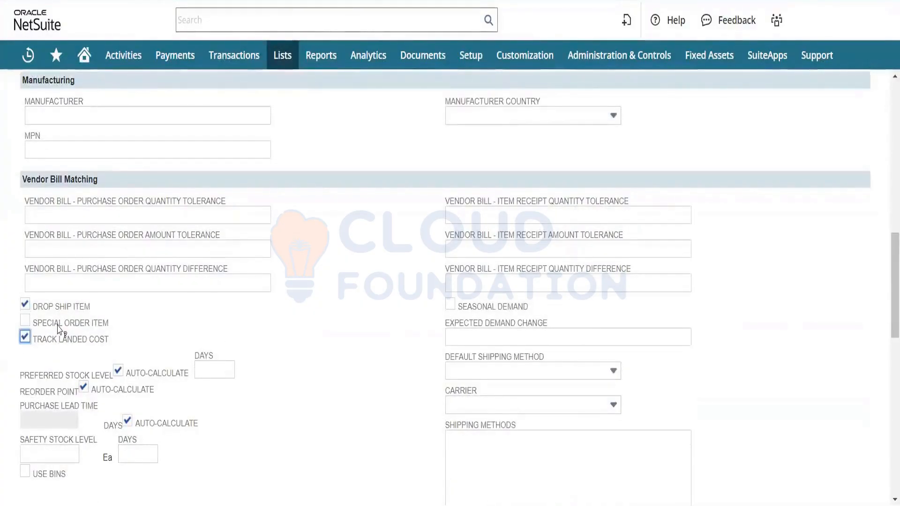
Try to save the inventory item with its drop ship and landed cost settings
scroll(888, 290, "up", 12)
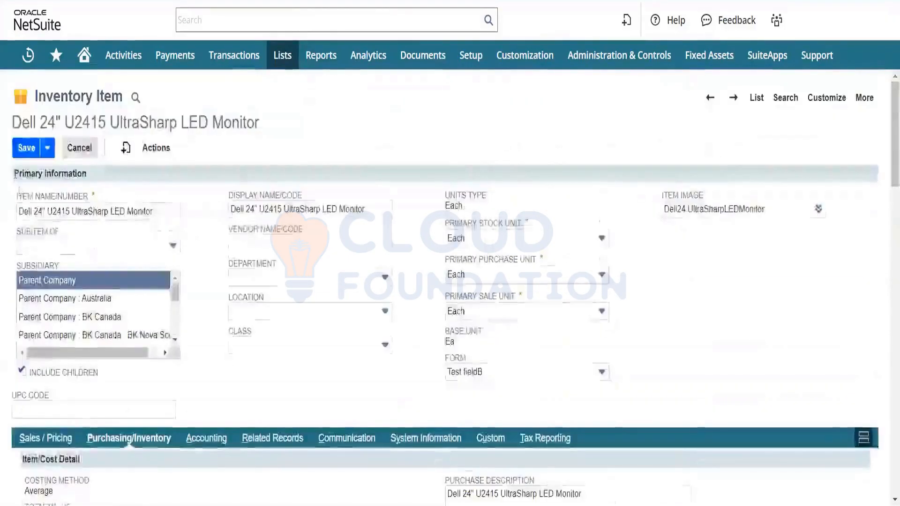
left_click(24, 149)
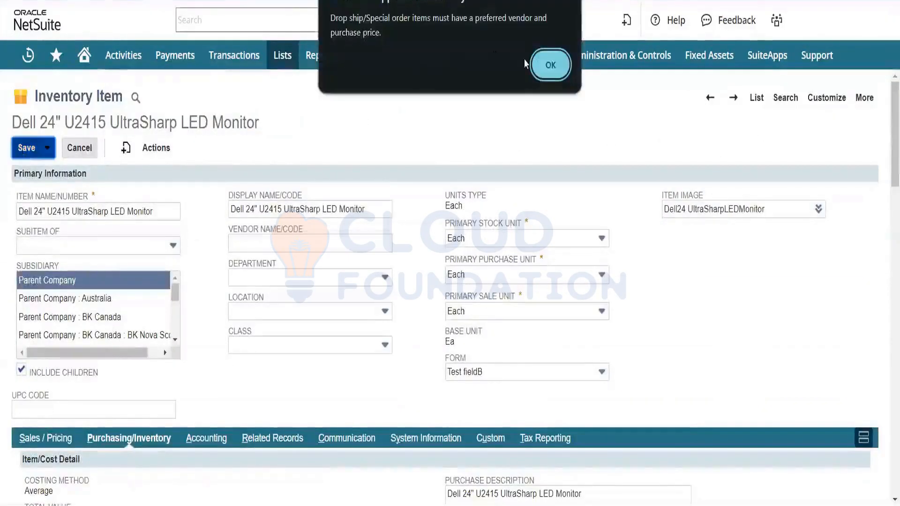
left_click(553, 66)
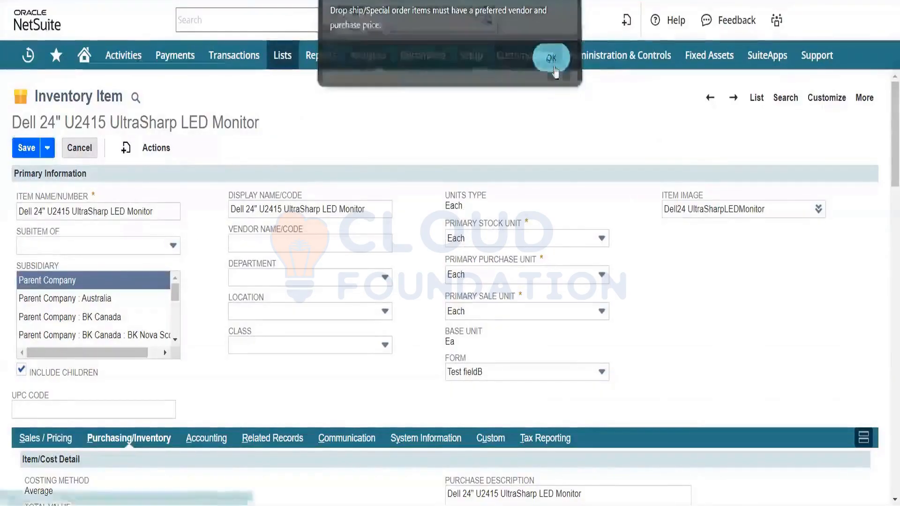
Add A Bread Supplier as the monitor's preferred vendor and save the inventory item
left_click_drag(893, 147, 893, 380)
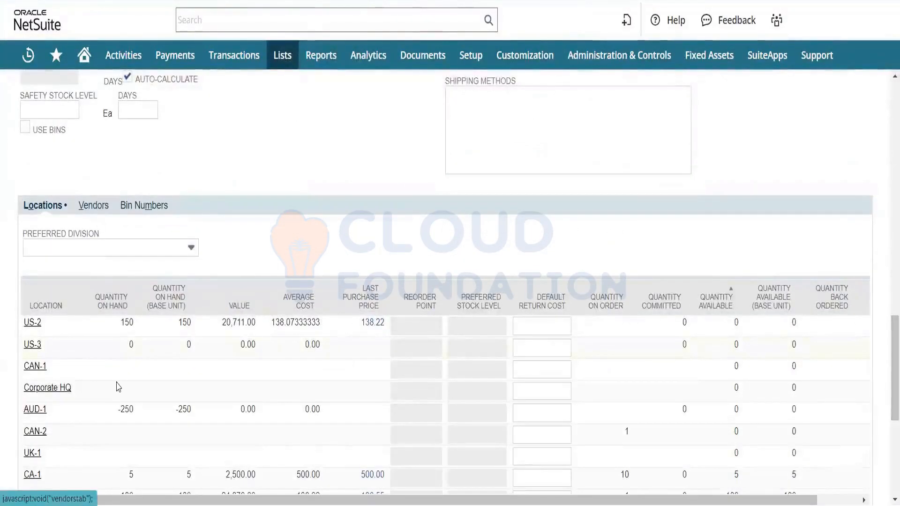
left_click(122, 396)
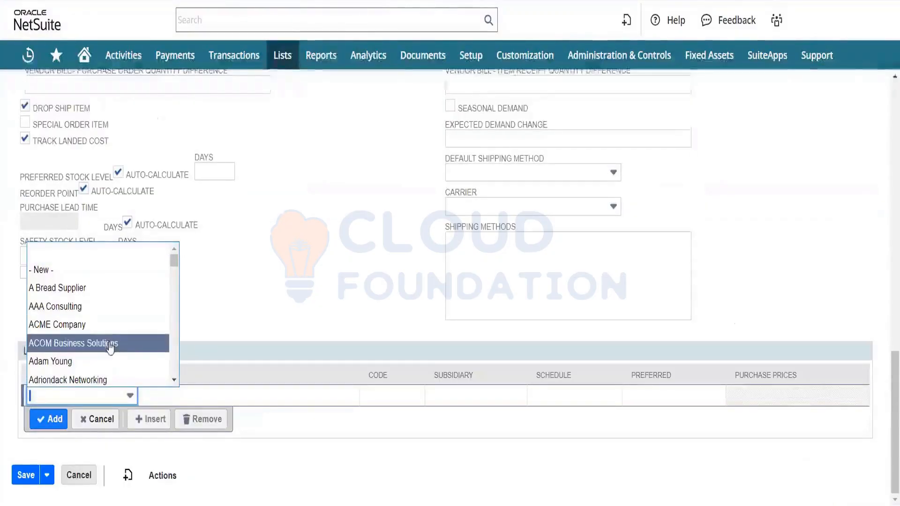
left_click(108, 292)
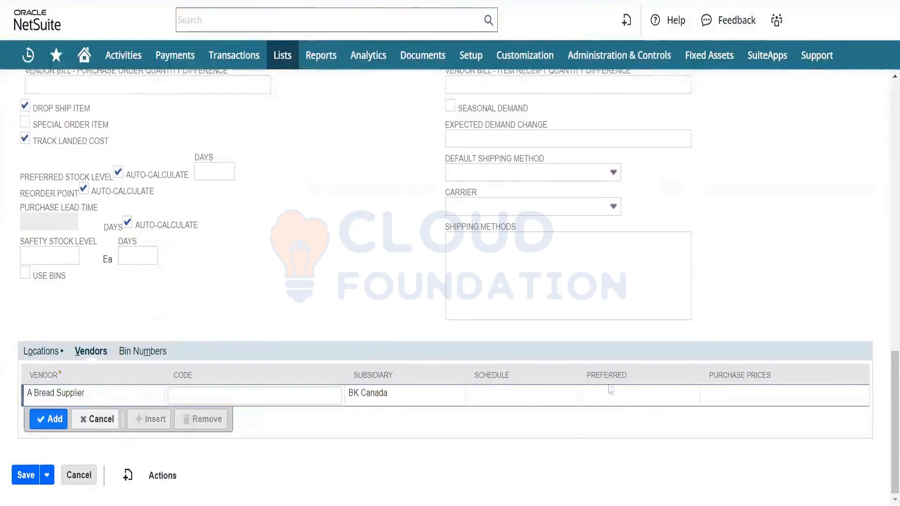
left_click(584, 404)
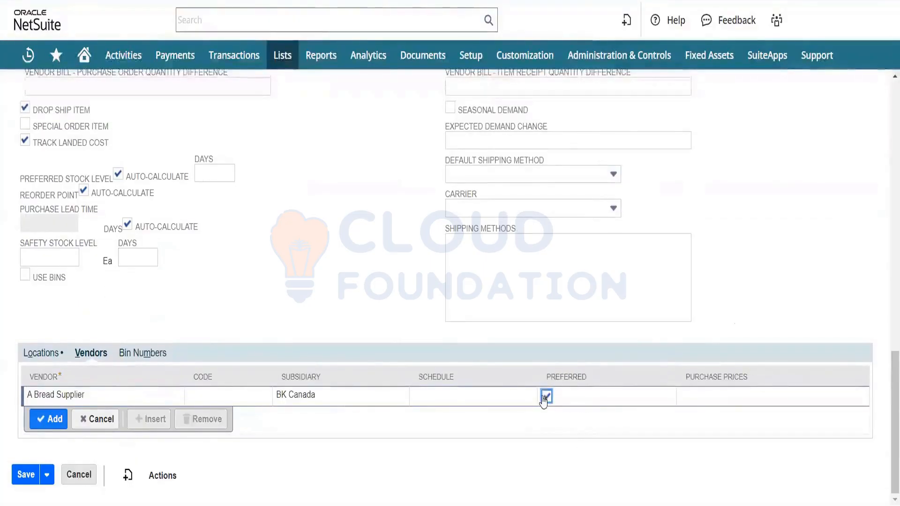
left_click(49, 419)
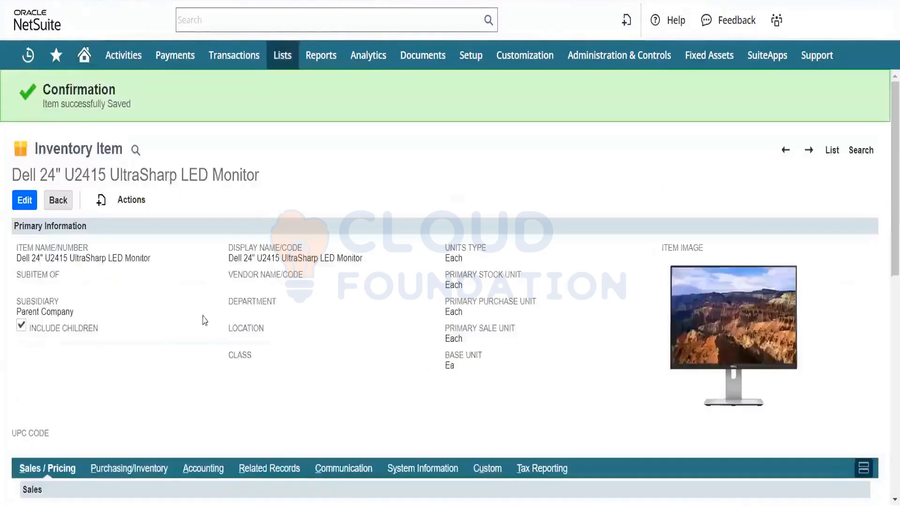
Review the purchasing and inventory details of the saved item
left_click_drag(888, 183, 886, 346)
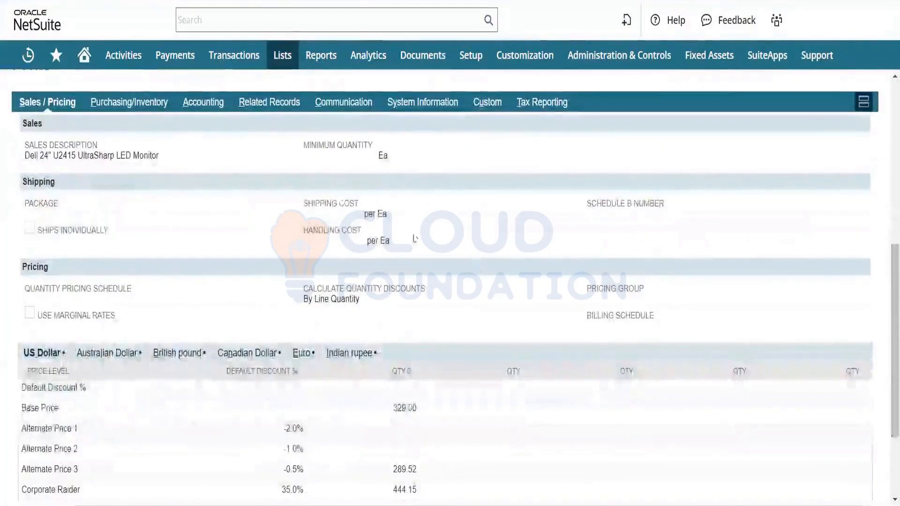
left_click(140, 111)
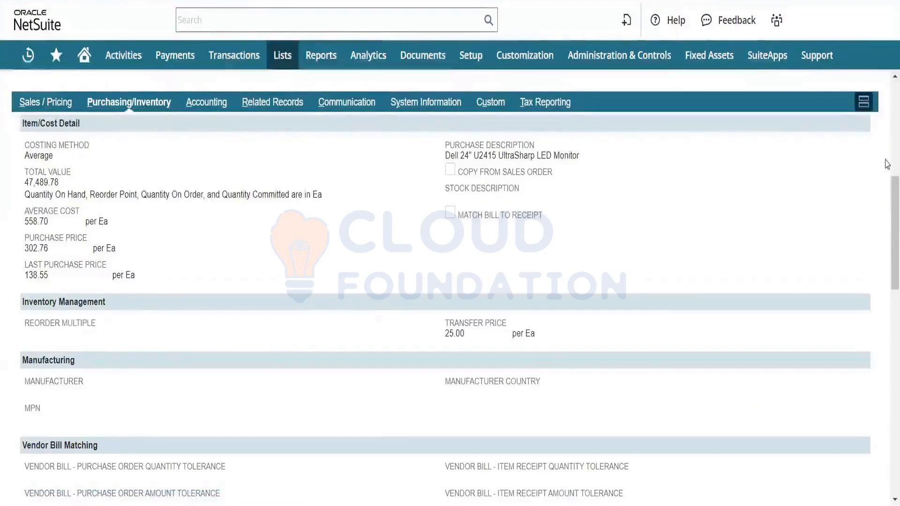
Check the Drop Ship Item and Track Landed Cost settings in the monitor's purchasing and inventory details
scroll(888, 164, "down", 4)
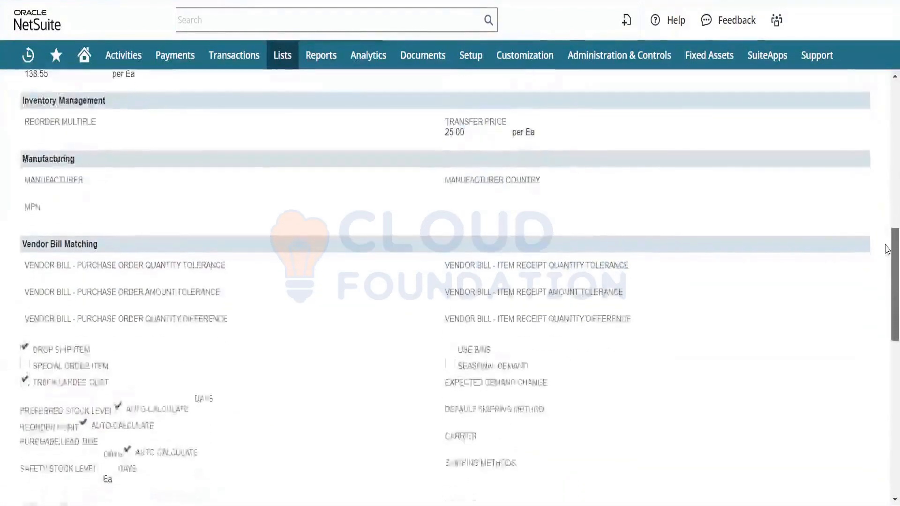
scroll(888, 249, "down", 1)
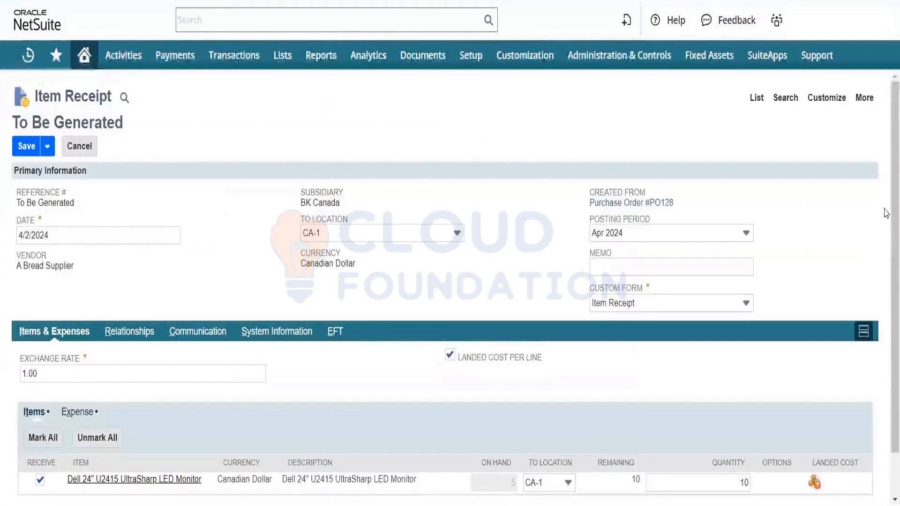
Return to the item receipt and look up the cost categories available for the monitor line's landed cost
scroll(886, 293, "down", 1)
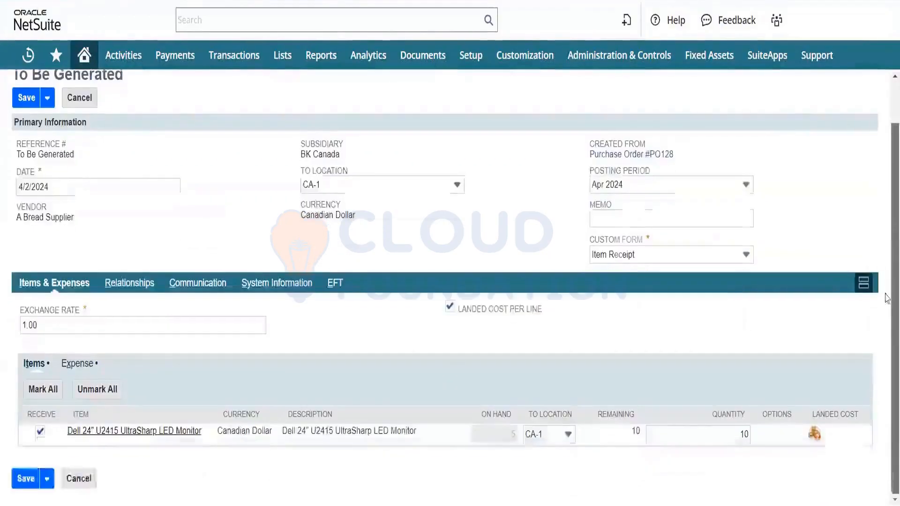
left_click(815, 435)
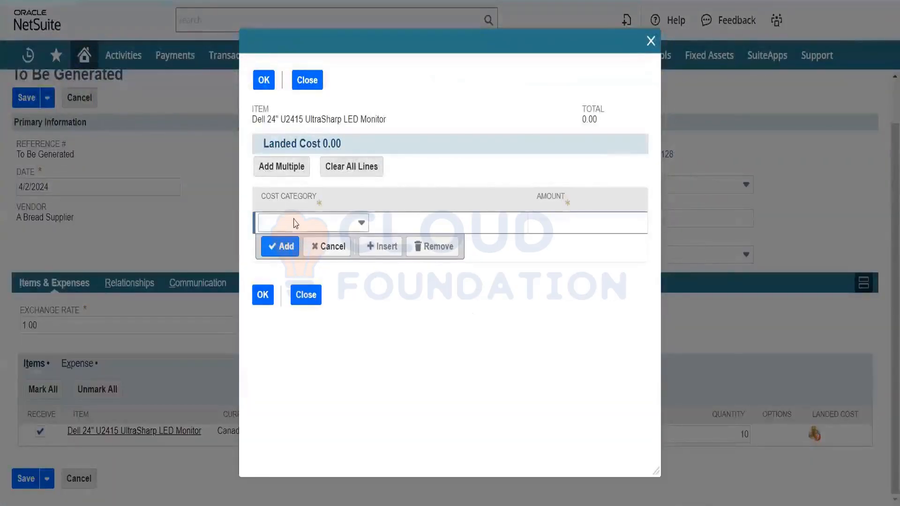
left_click(296, 223)
left_click(304, 228)
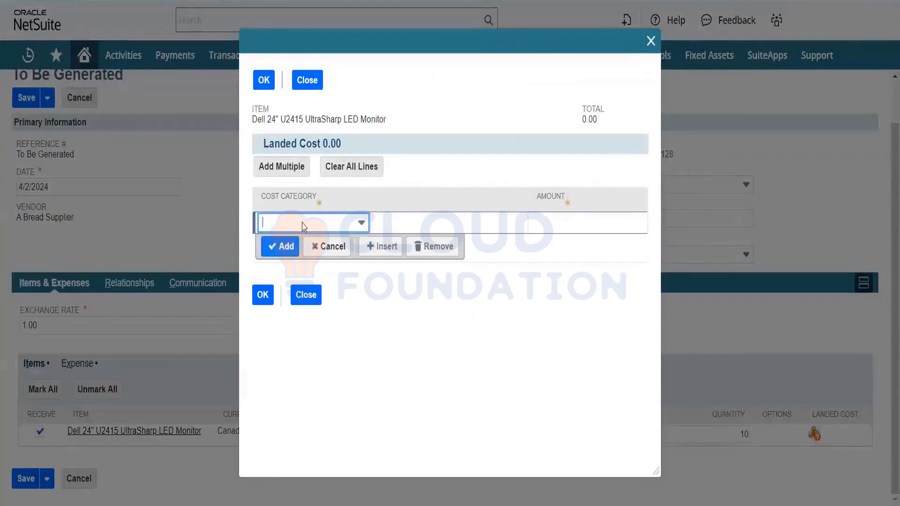
left_click(304, 227)
left_click(307, 297)
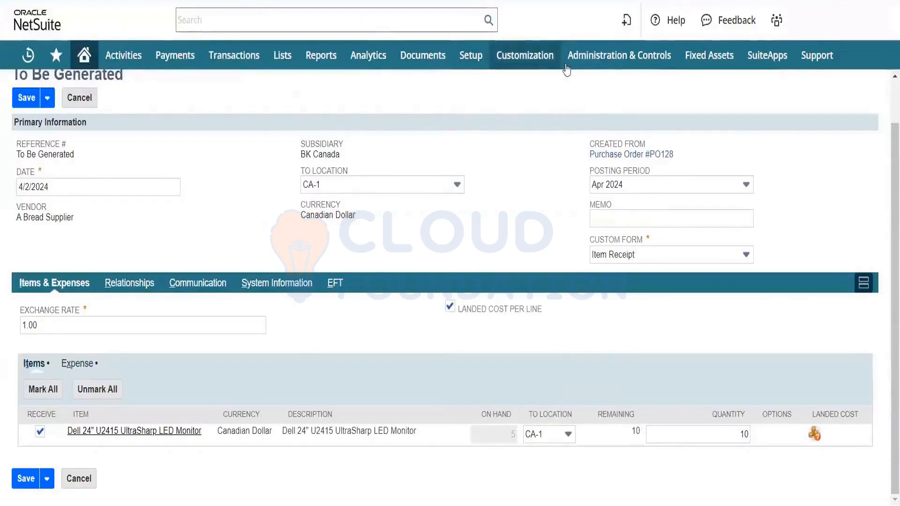
Open the accounting lists on a separate page, filter them by the Cost Category type and view Default Cost Category
mouse_move(478, 68)
mouse_move(507, 142)
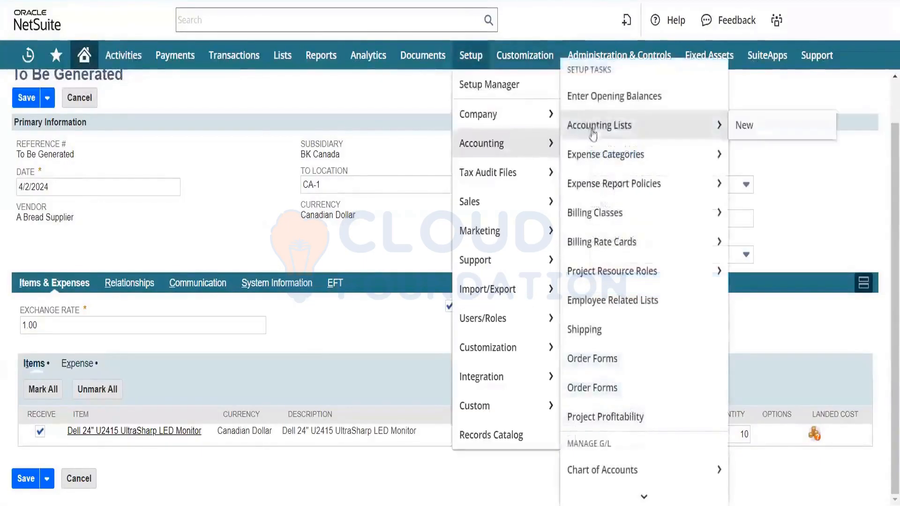
right_click(601, 133)
left_click(610, 144)
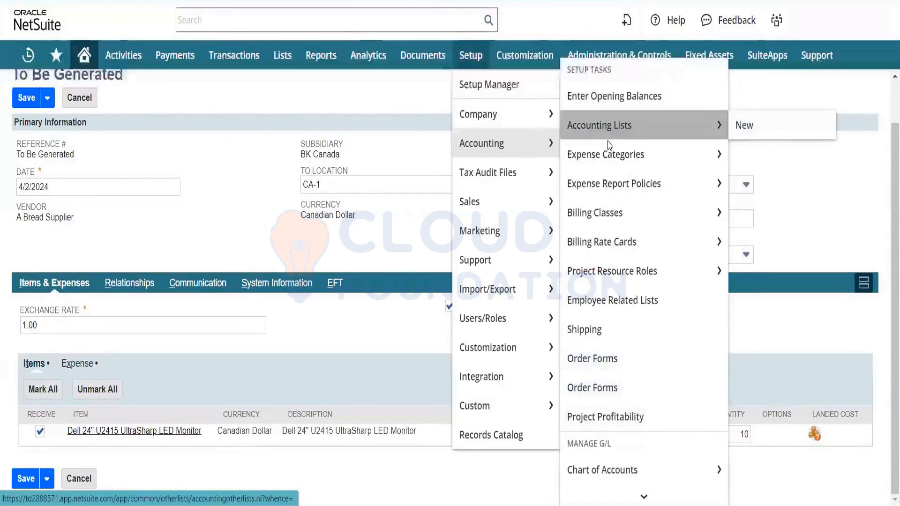
left_click(202, 2)
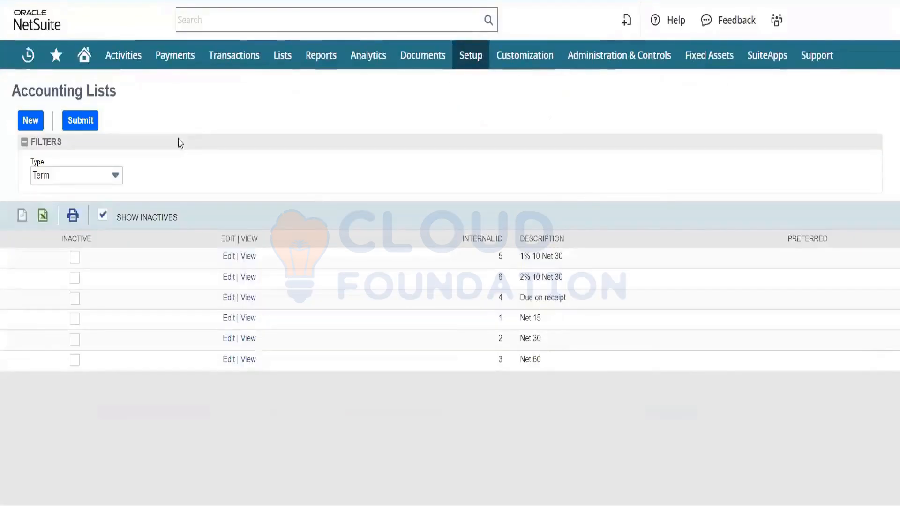
left_click(93, 180)
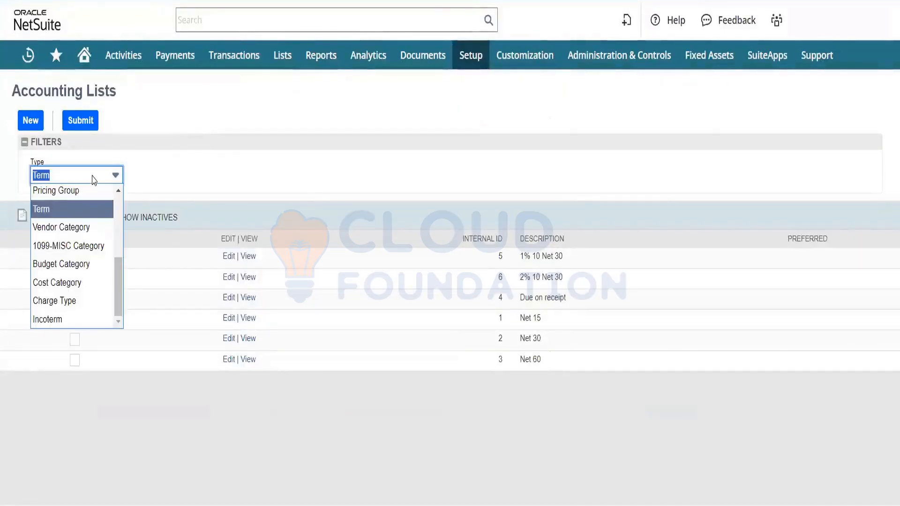
left_click(65, 282)
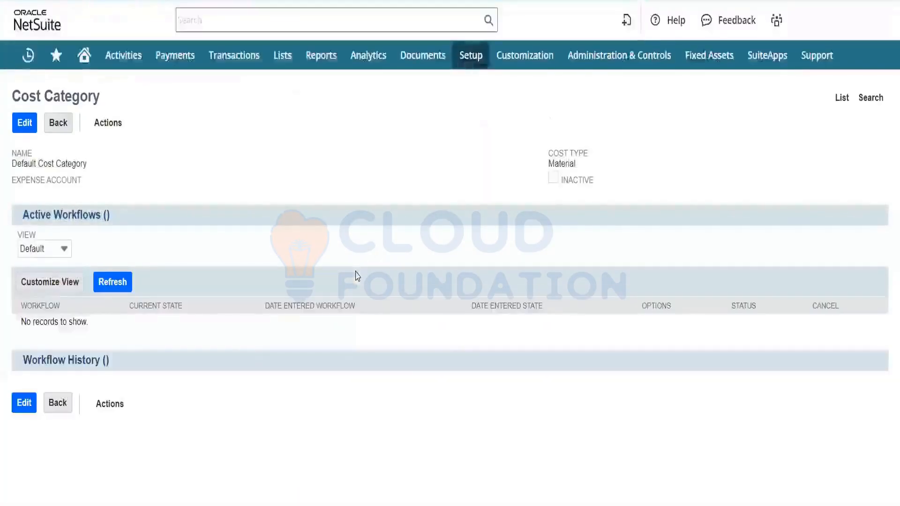
Start a new cost category with the cost type Landed and name it Landed Cost Category
left_click(57, 124)
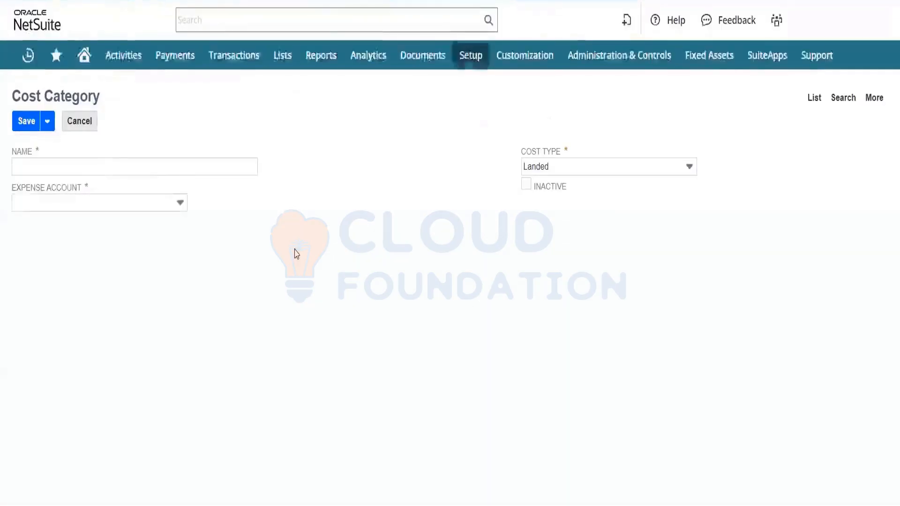
left_click(112, 168)
type("La")
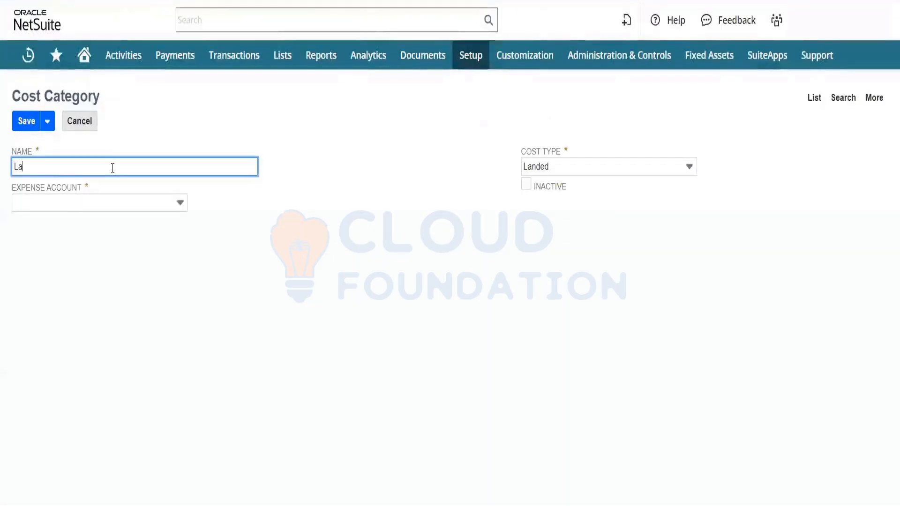
type("nded Co")
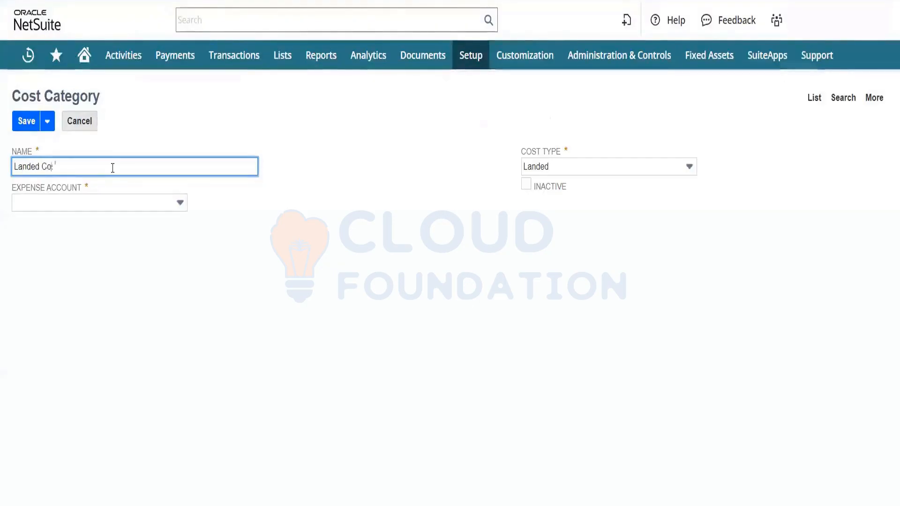
type("st Categor")
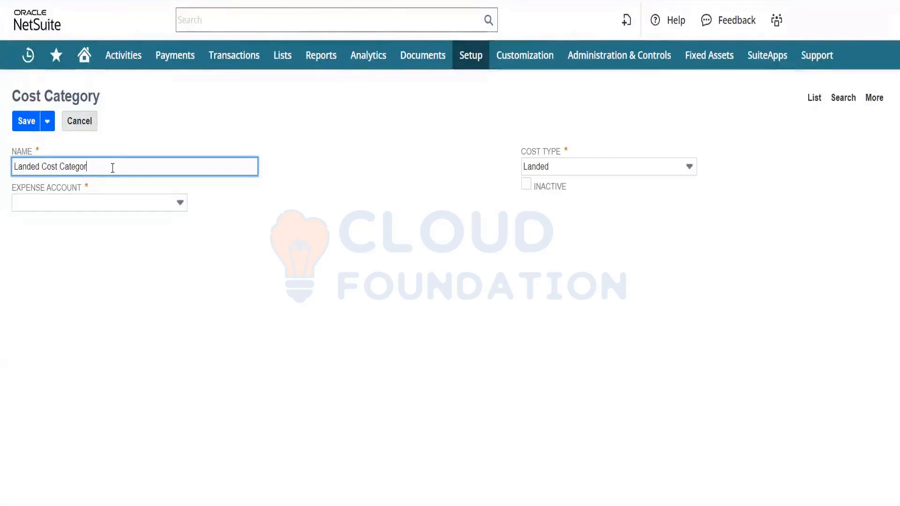
type("y")
key("Tab")
Set the new cost category's expense account to 6950 Operating Expenses : Office Expense and save the category
left_click(127, 206)
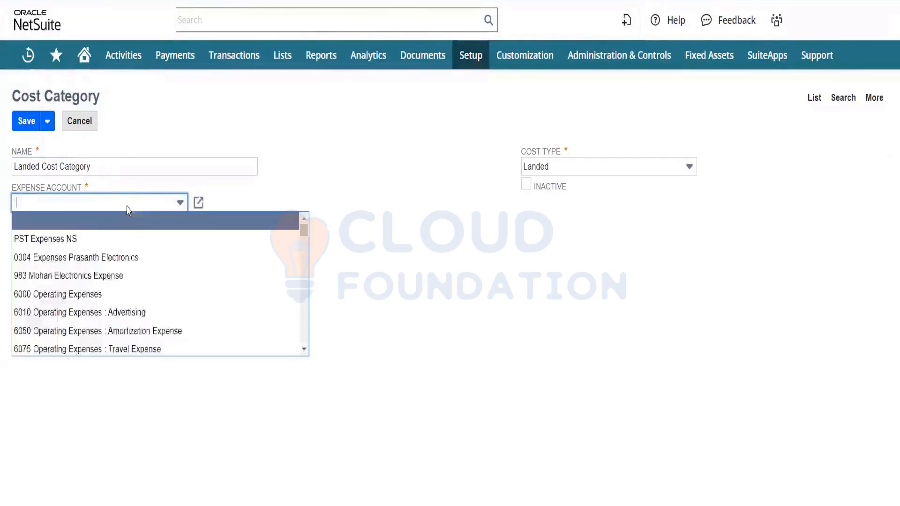
left_click(304, 349)
left_click(305, 351)
left_click(305, 351)
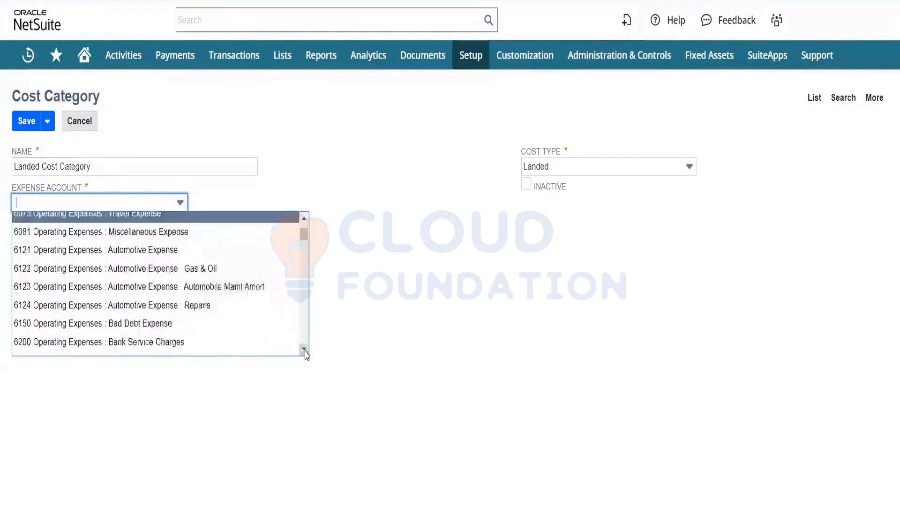
left_click(305, 351)
left_click(305, 351)
left_click(305, 350)
left_click(305, 351)
left_click(305, 351)
left_click(305, 350)
left_click(305, 351)
left_click(305, 351)
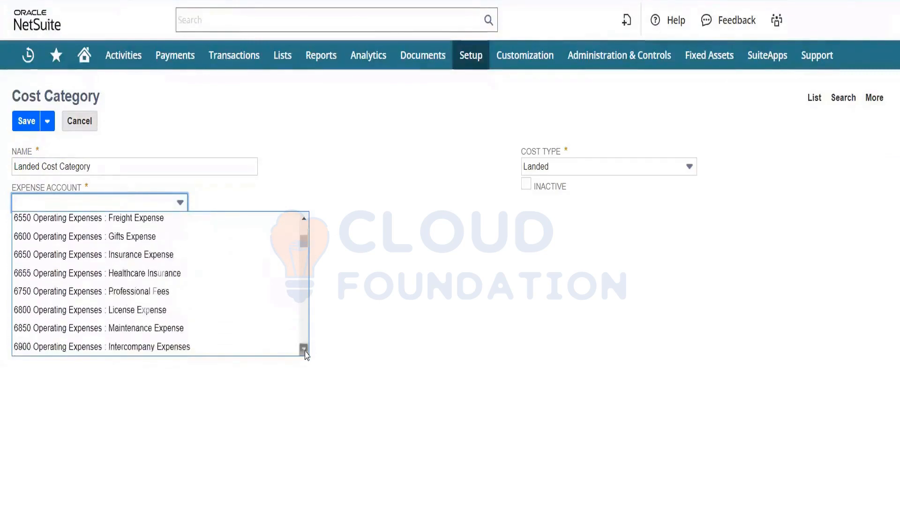
left_click(305, 351)
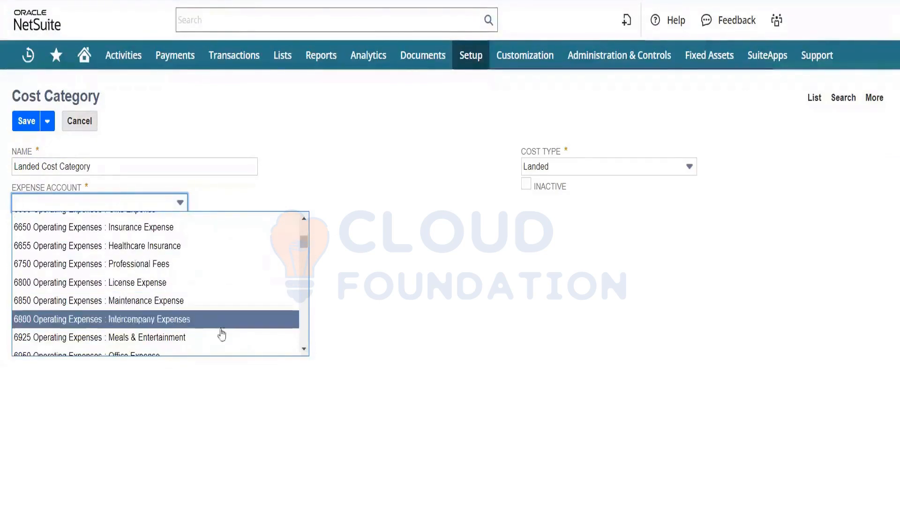
left_click(304, 350)
left_click(303, 350)
left_click(304, 350)
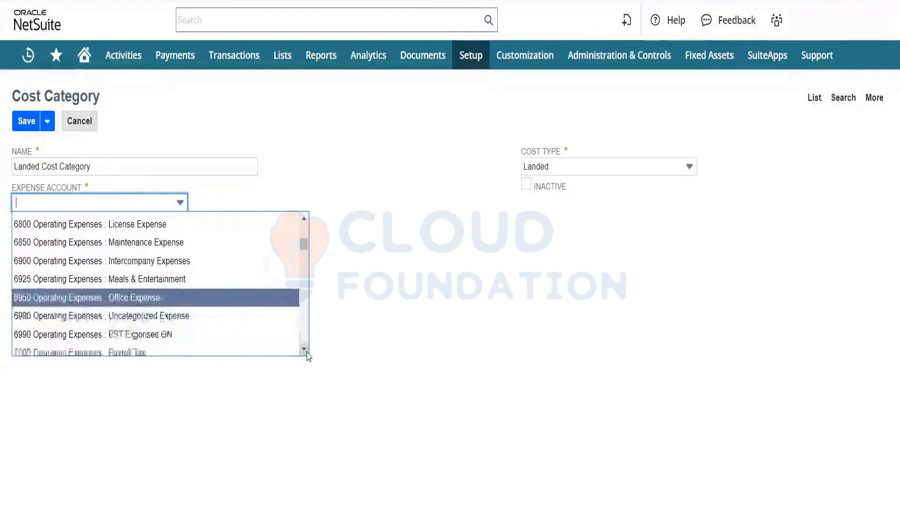
left_click(229, 305)
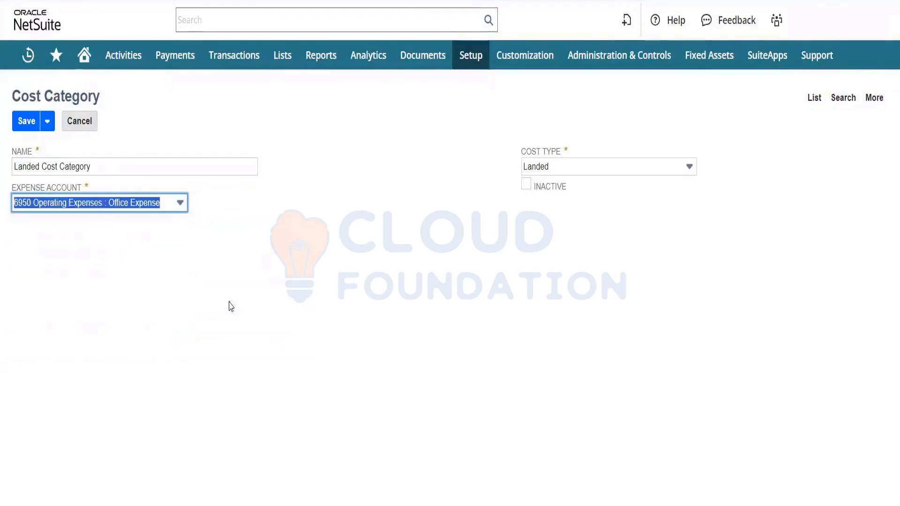
left_click(457, 295)
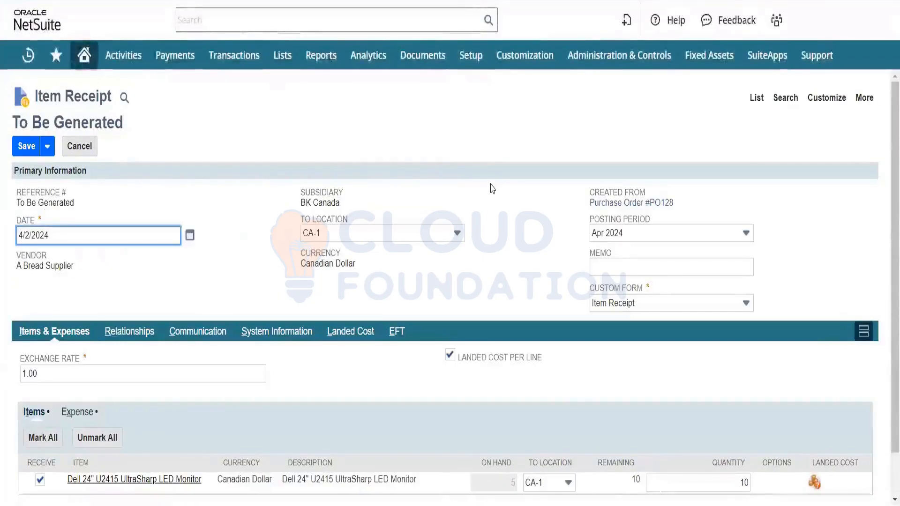
Add a landed cost of 120.00 under Landed Cost Category to the monitor line of the item receipt
scroll(816, 450, "down", 1)
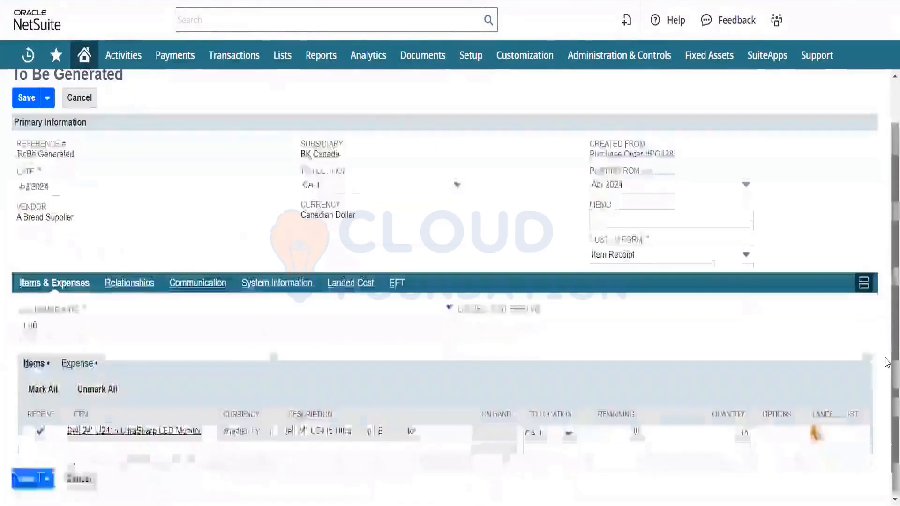
left_click(816, 434)
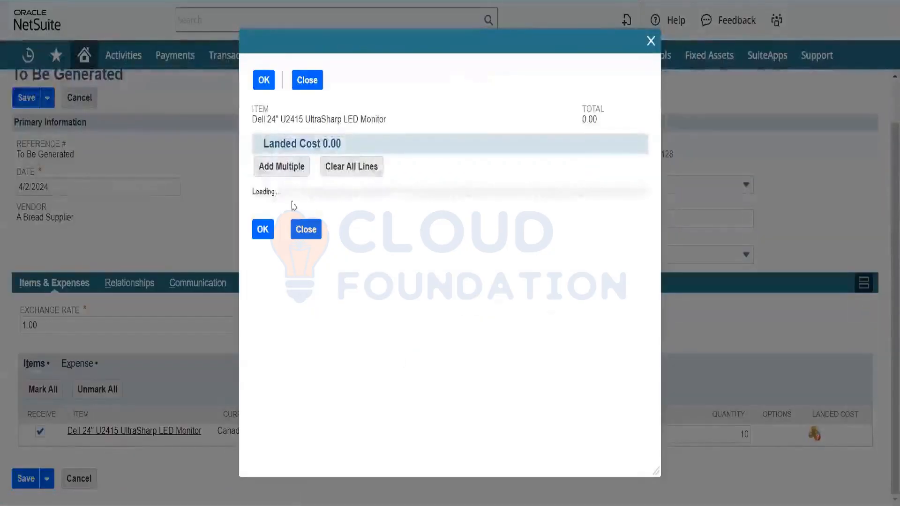
left_click(298, 218)
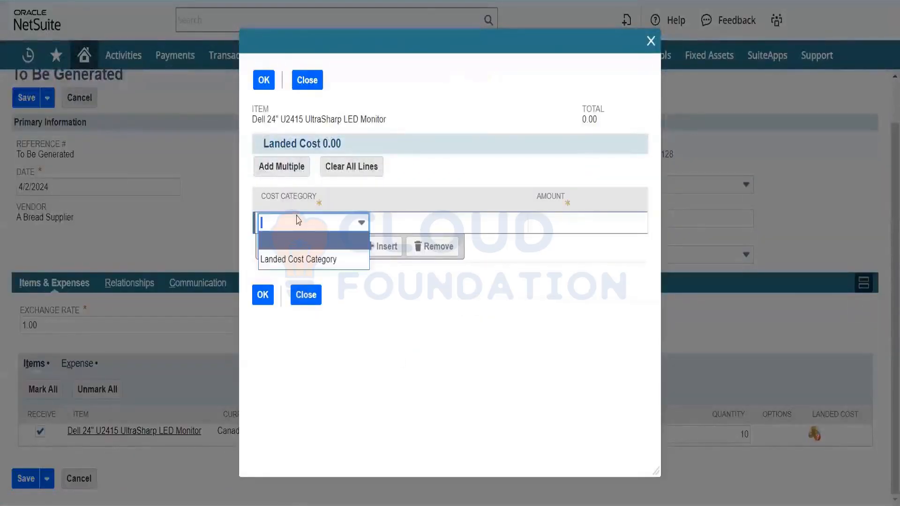
left_click(308, 260)
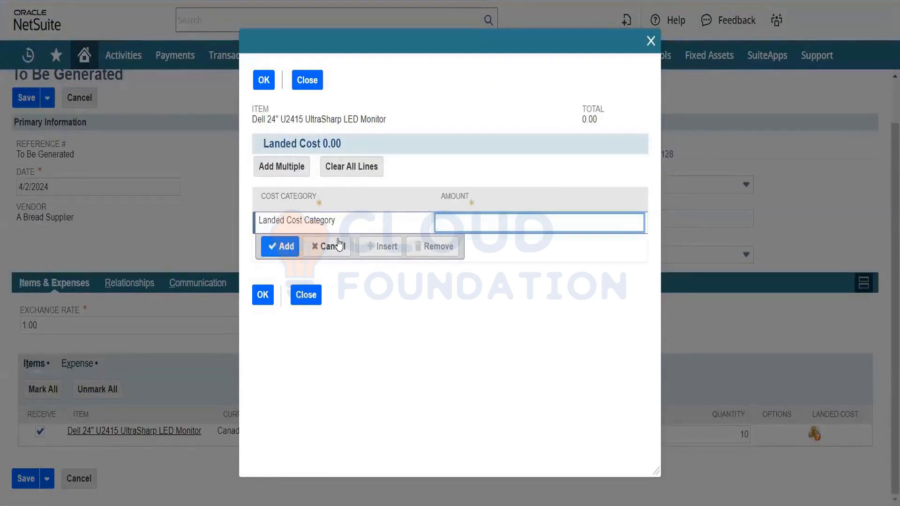
left_click(281, 247)
left_click(263, 317)
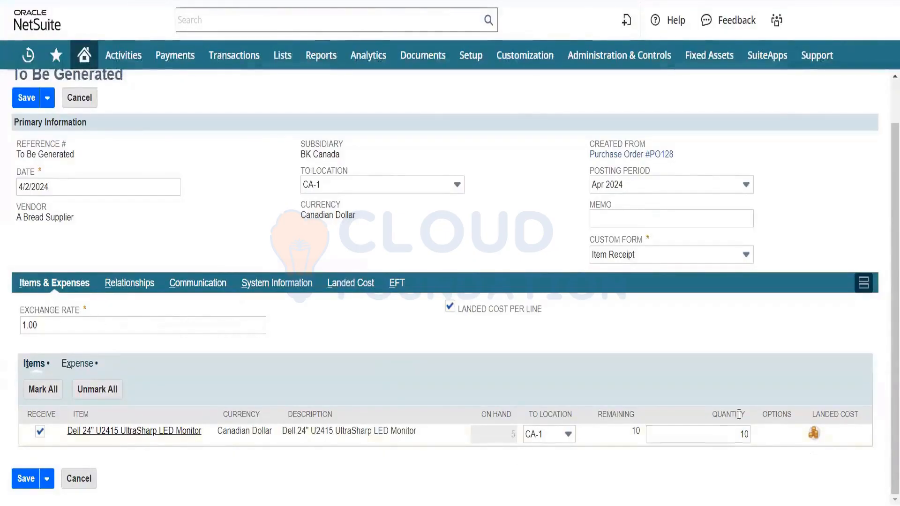
Set the quantity received on the monitor line to 8
left_click(744, 434)
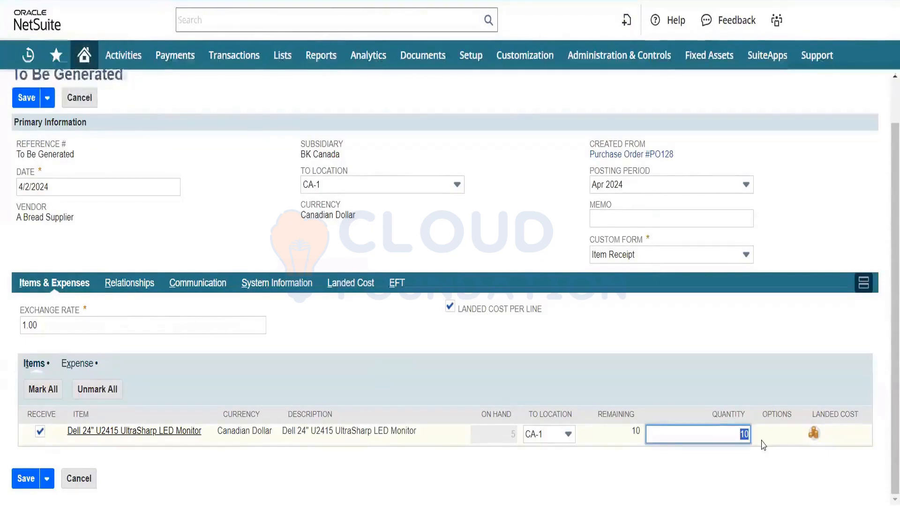
type("8")
key("Tab")
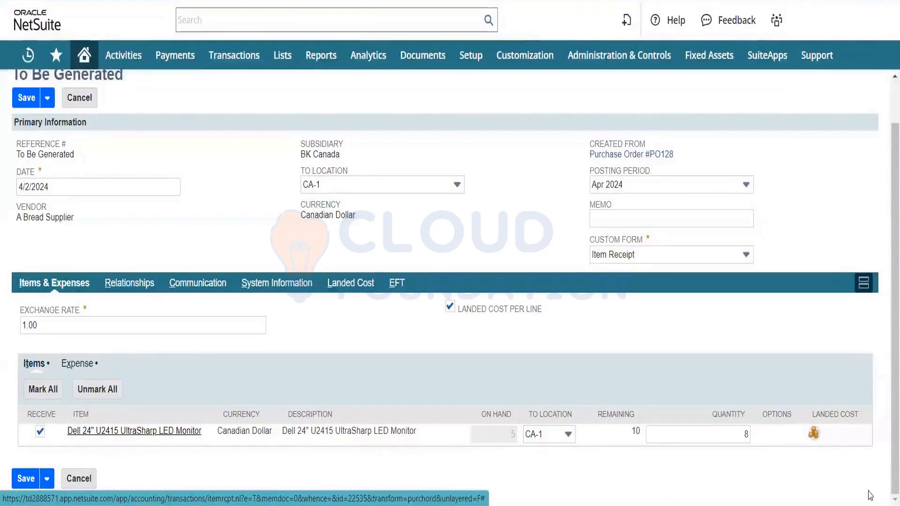
Recheck the monitor line's landed cost detail, accept it and save the item receipt
left_click(814, 434)
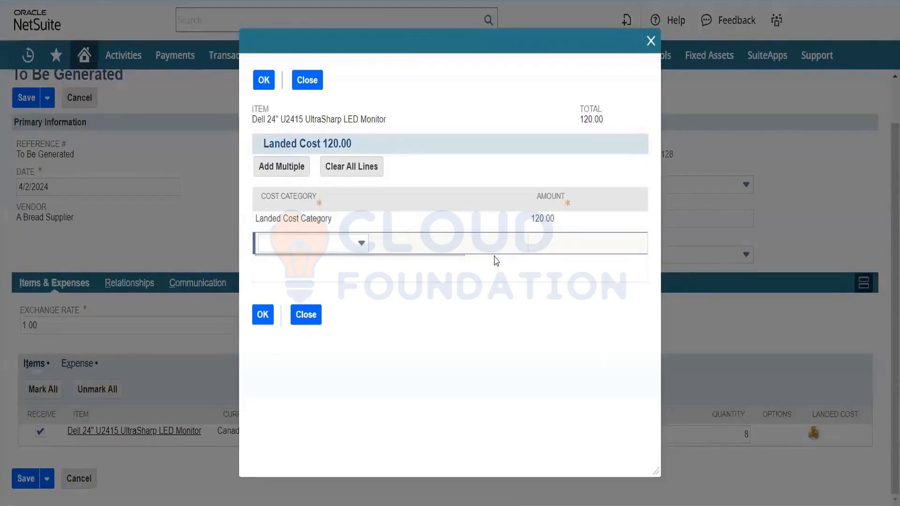
left_click(570, 223)
left_click(263, 314)
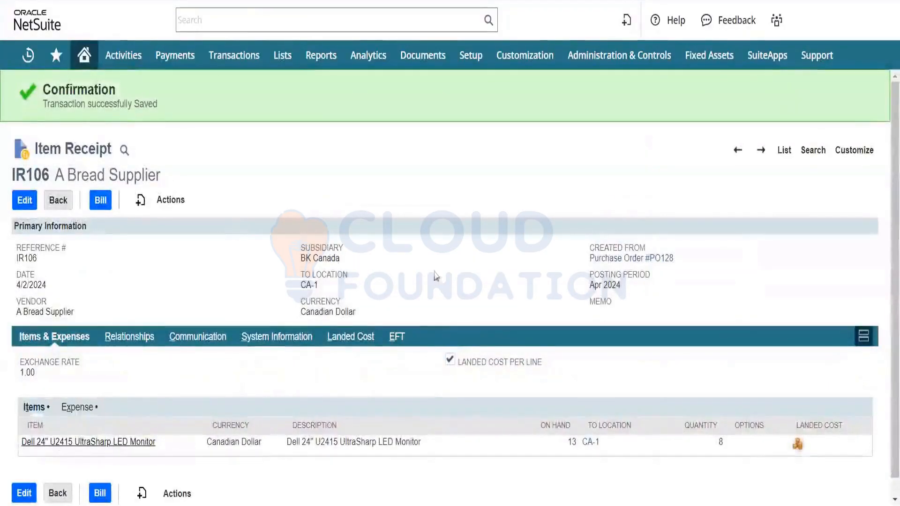
Check the on-hand quantity on the item receipt against the monitor item's pre-receipt on-hand and on-order quantities for location CA-1
left_click_drag(893, 286, 891, 347)
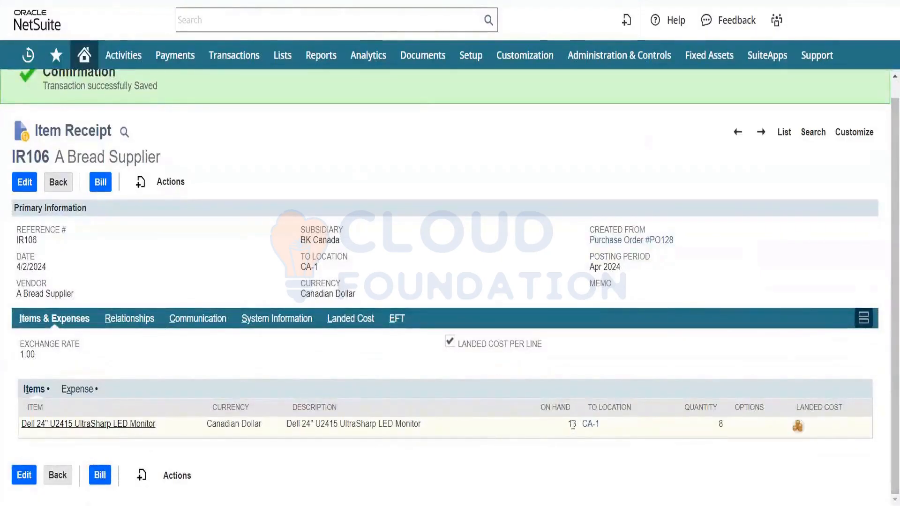
double_click(572, 424)
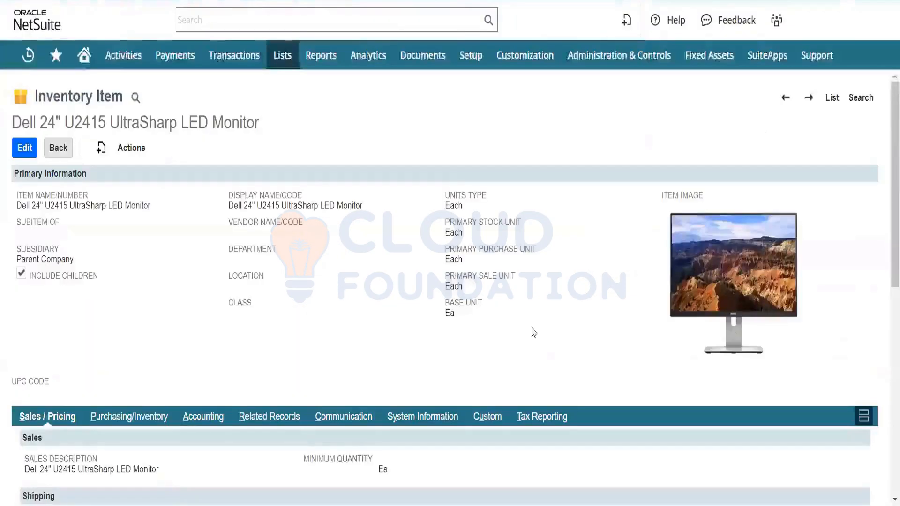
scroll(533, 332, "down", 5)
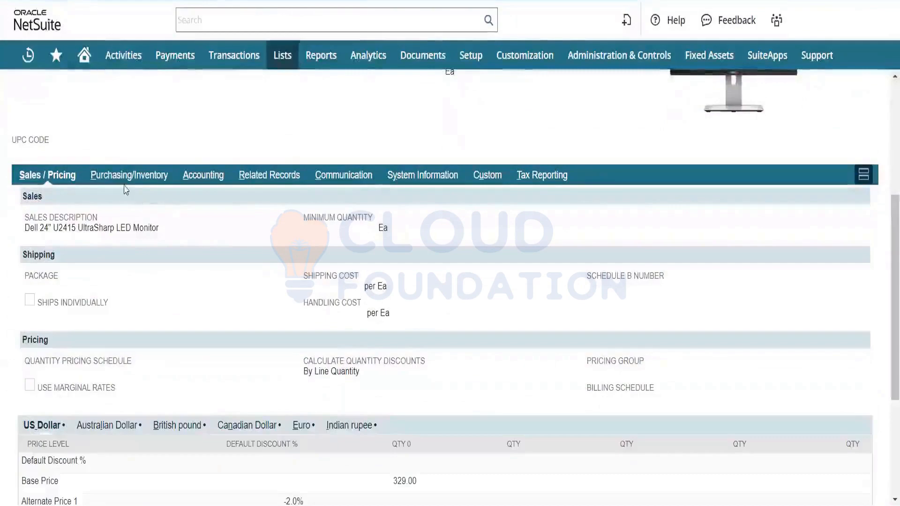
left_click(123, 175)
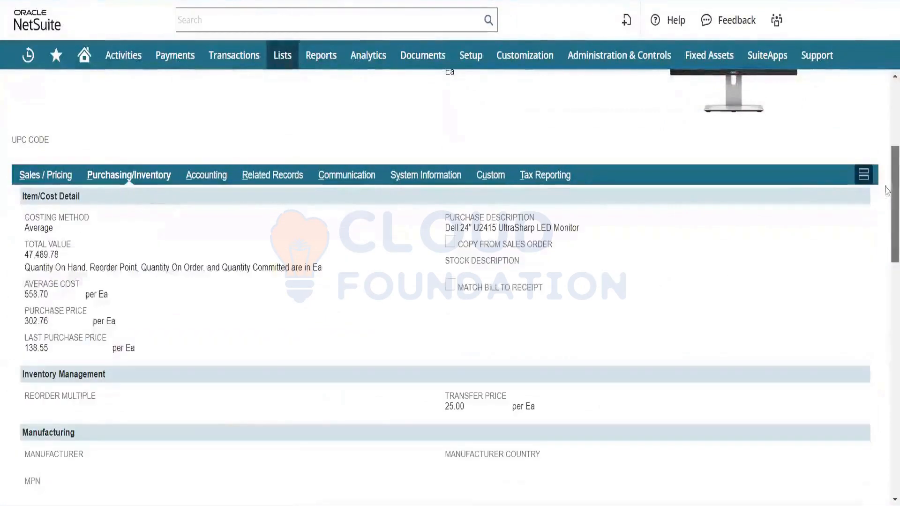
left_click_drag(890, 213, 886, 420)
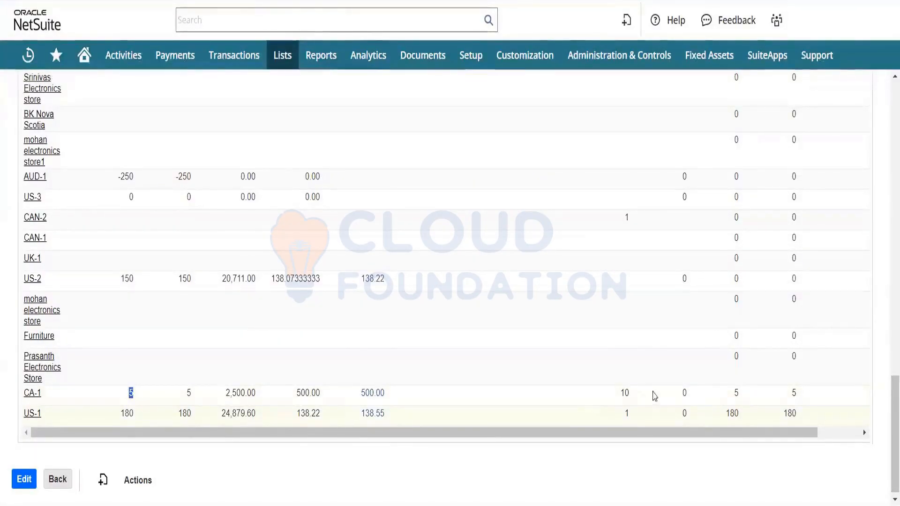
double_click(625, 394)
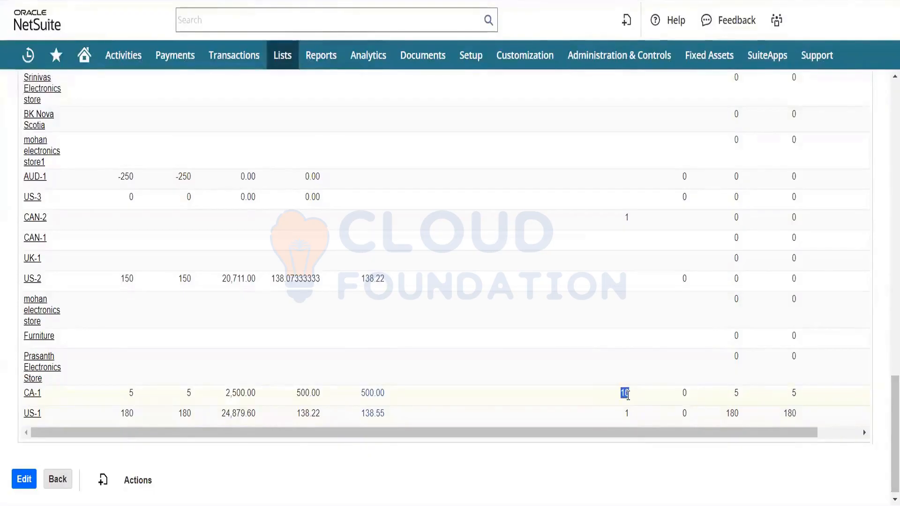
left_click_drag(886, 413, 886, 436)
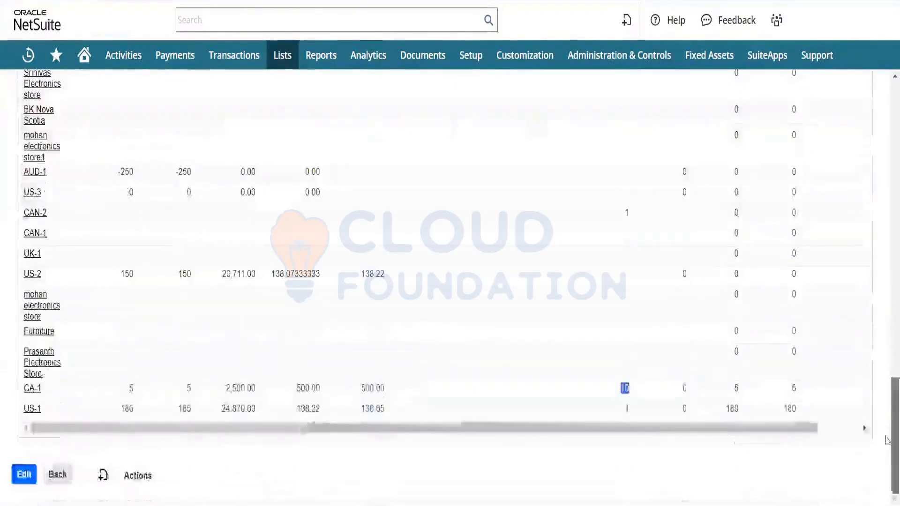
left_click(630, 389)
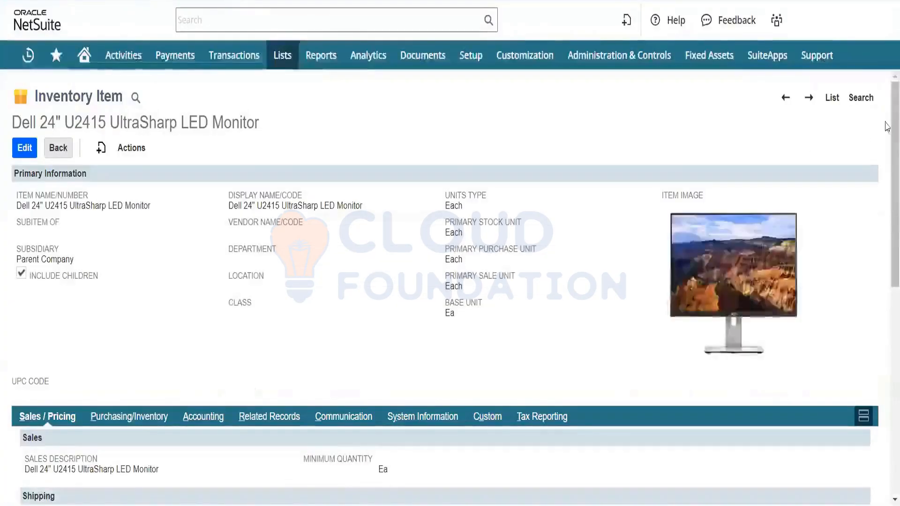
Review CA-1's on-hand and on-order quantities in the refreshed monitor item's purchasing and inventory details, and return to the item receipt
scroll(888, 127, "down", 5)
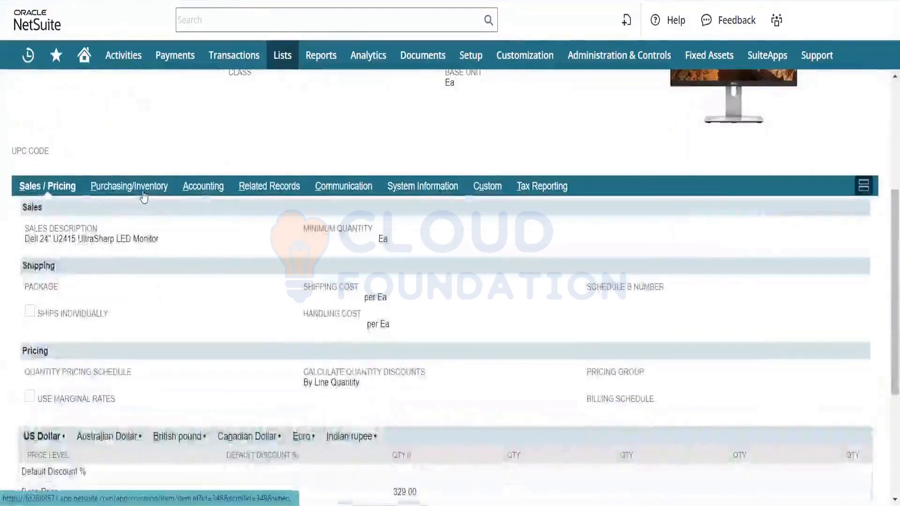
left_click(132, 187)
left_click_drag(891, 215, 888, 464)
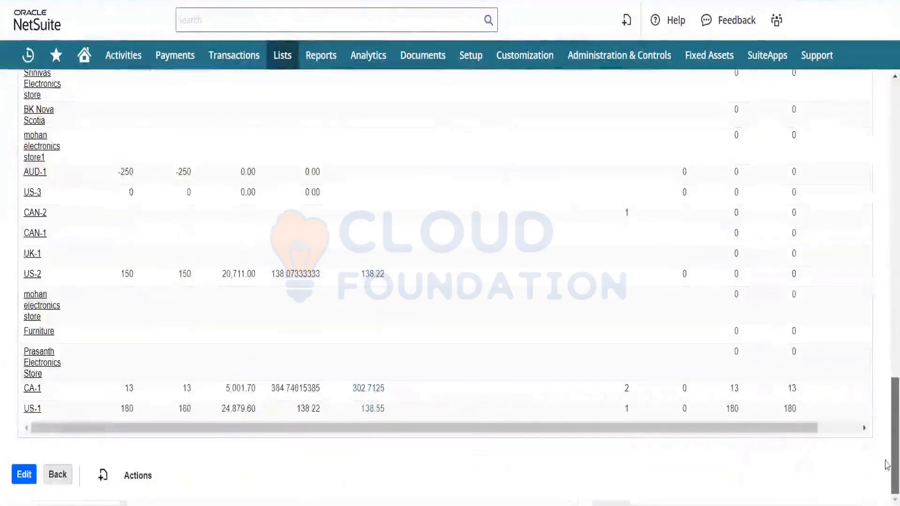
double_click(129, 389)
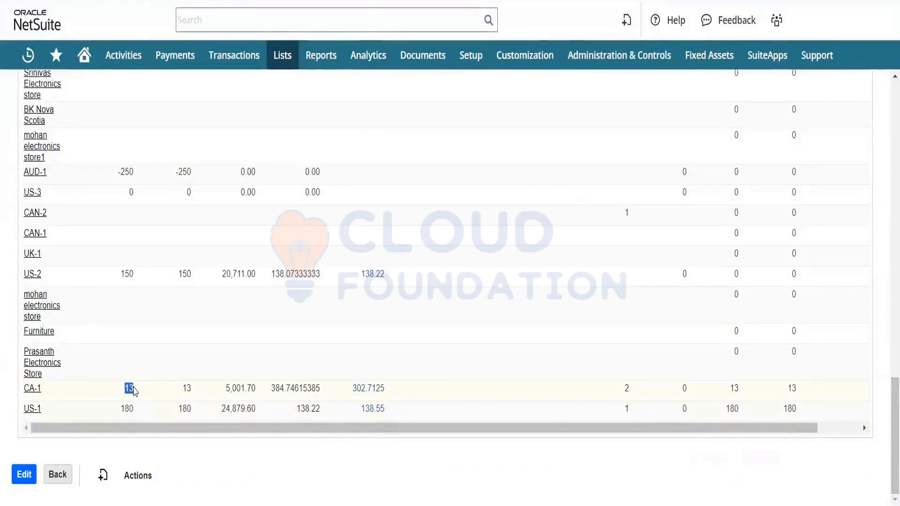
double_click(627, 388)
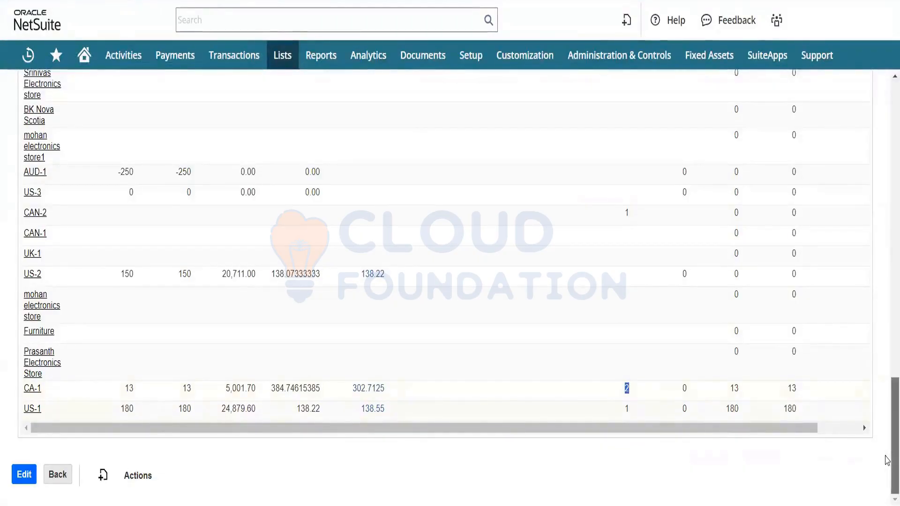
mouse_move(888, 461)
left_mouse_down()
mouse_move(888, 436)
mouse_move(887, 445)
left_mouse_up()
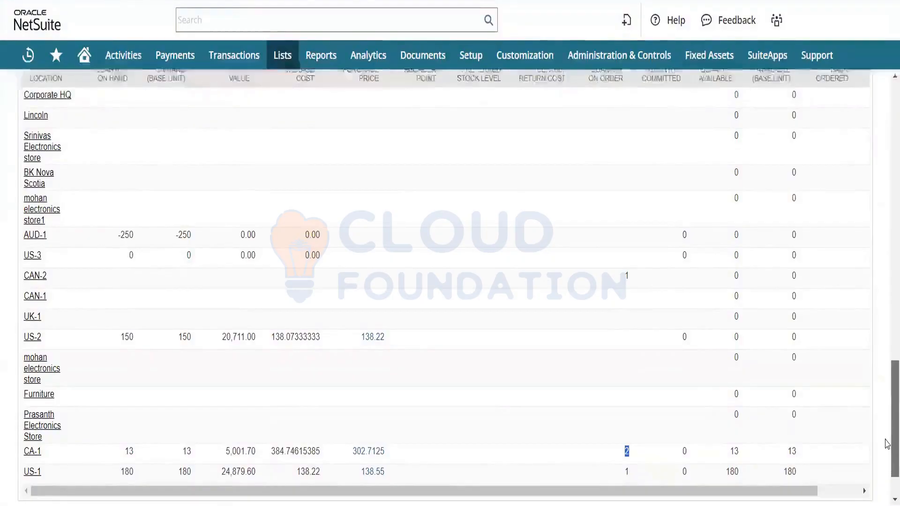
left_click_drag(887, 444, 887, 441)
scroll(887, 441, "down", 2)
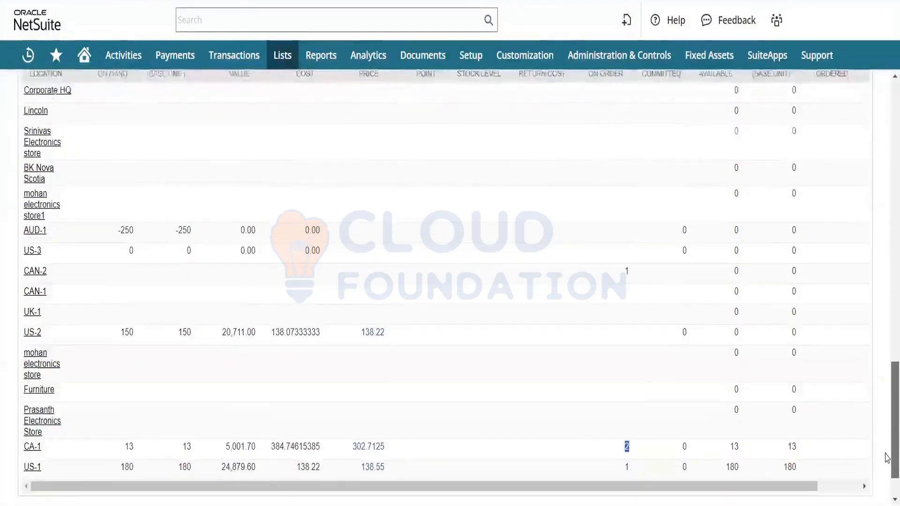
left_click_drag(630, 395, 625, 394)
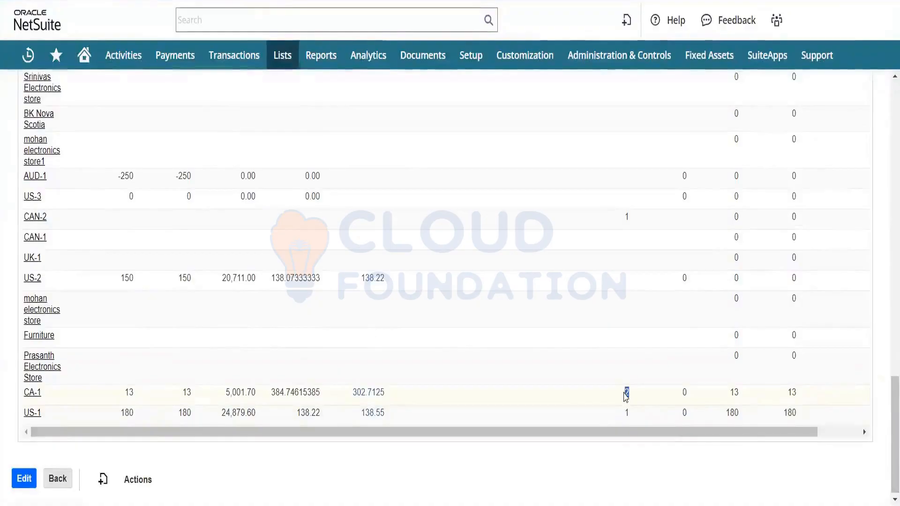
left_click_drag(888, 433, 887, 365)
scroll(888, 364, "down", 5)
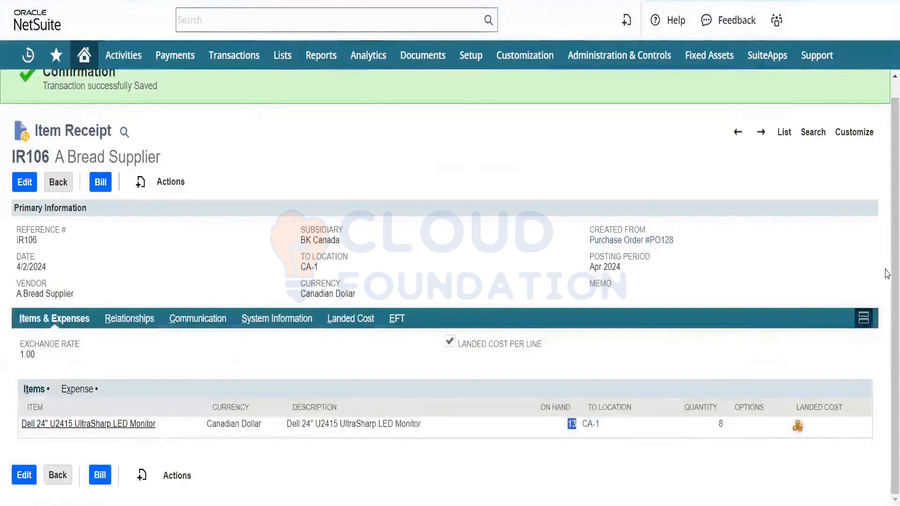
Open purchase order PO128 from the recent records in a separate tab and check its receiving status
mouse_move(525, 55)
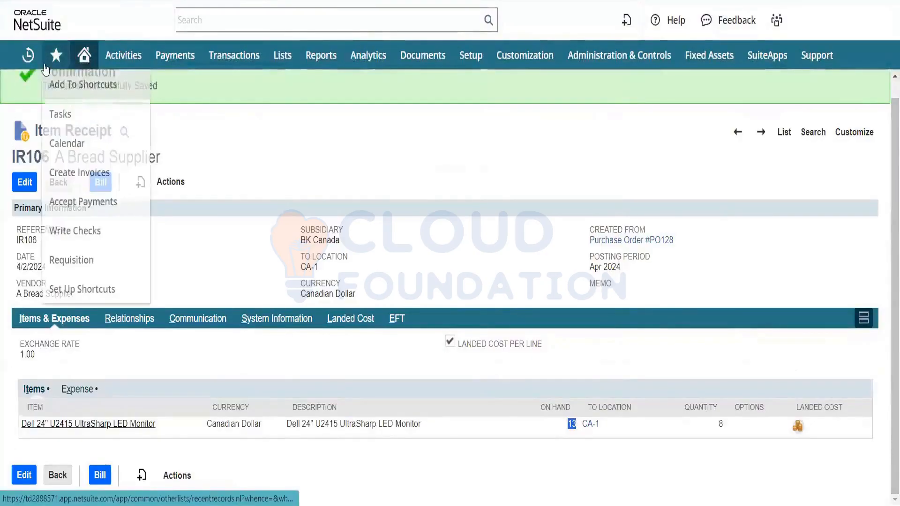
mouse_move(28, 56)
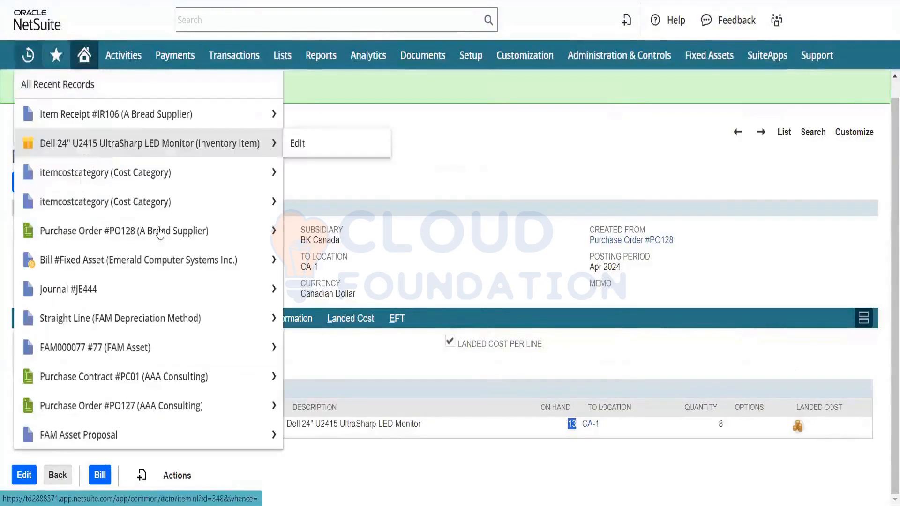
right_click(160, 232)
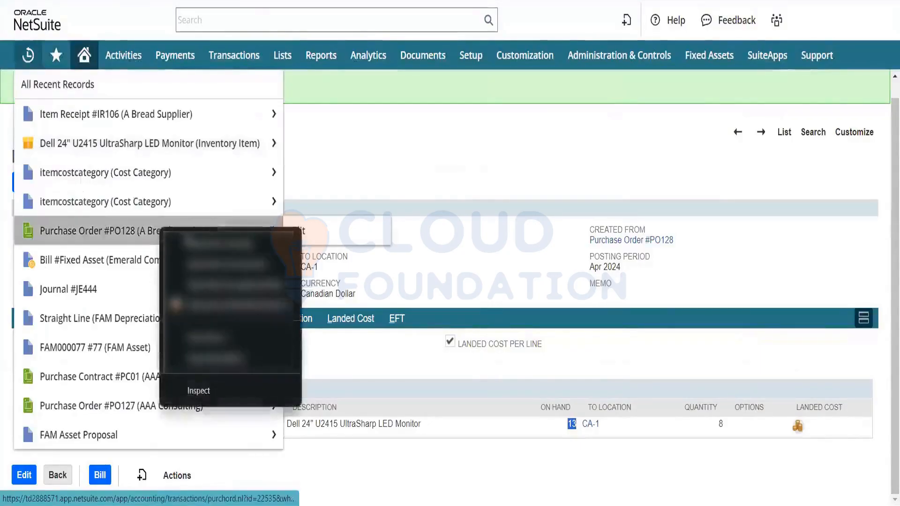
left_click(189, 244)
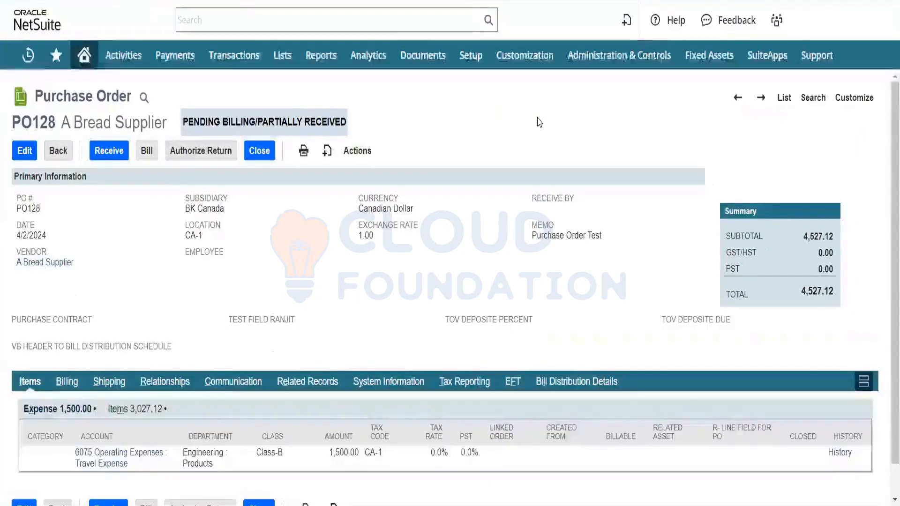
left_click_drag(346, 125, 256, 121)
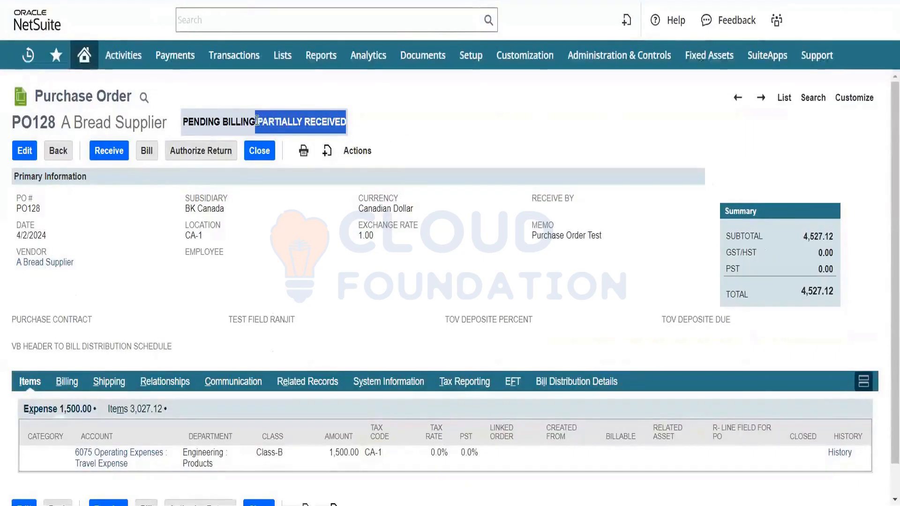
left_click(327, 150)
left_click(425, 110)
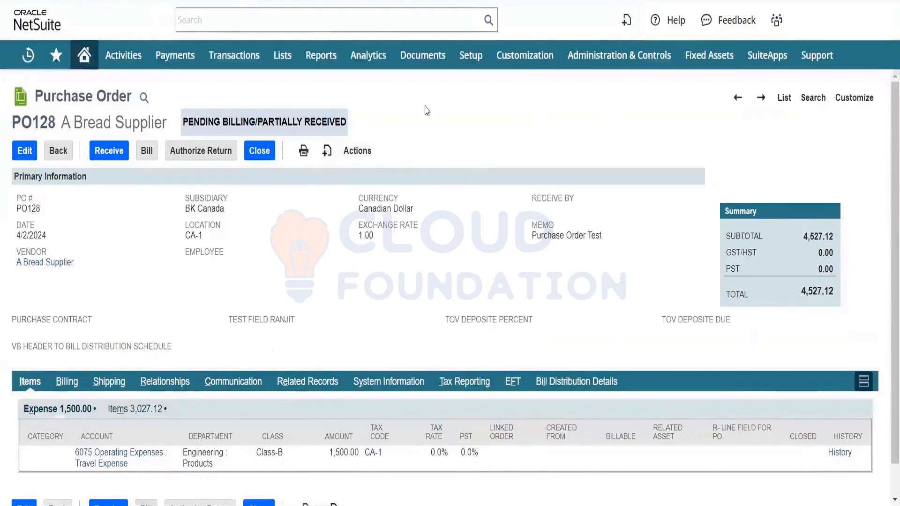
left_click_drag(347, 125, 260, 123)
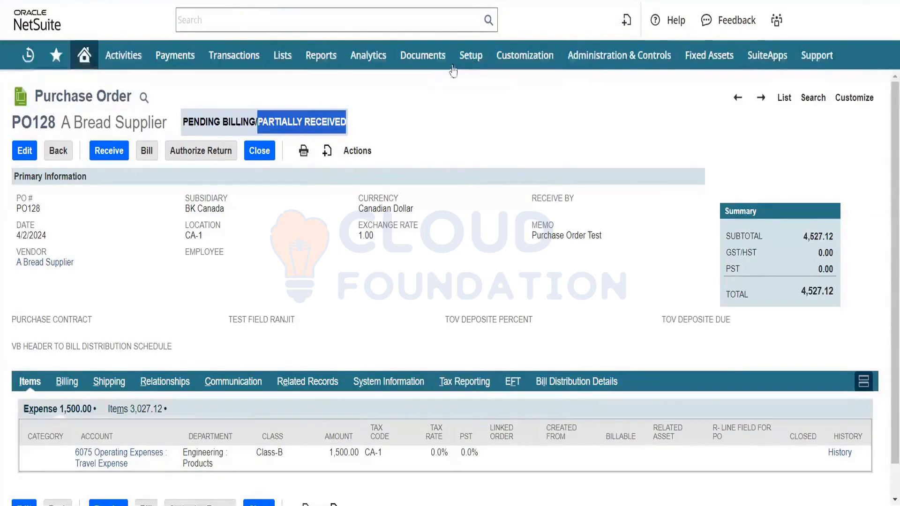
Open the Accounting Preferences in a separate tab and go to the Receiving section of the Order Management settings
mouse_move(472, 55)
mouse_move(518, 143)
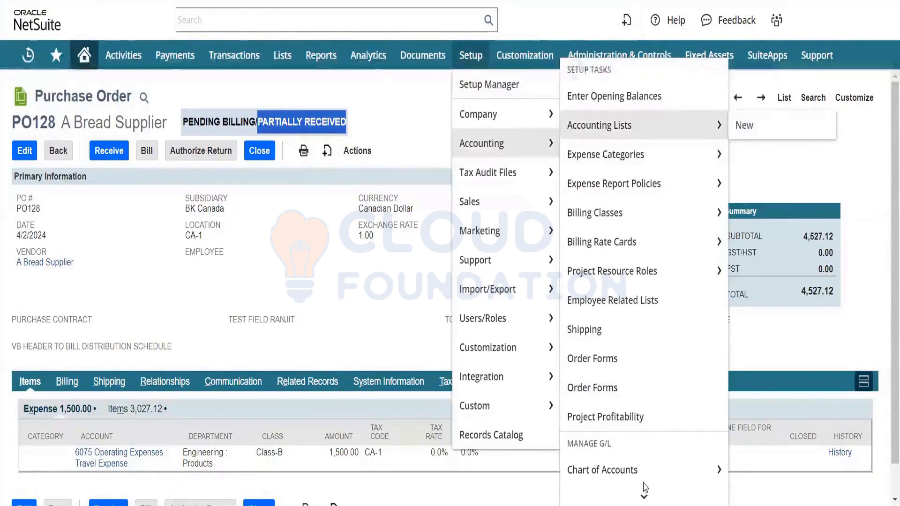
mouse_move(644, 494)
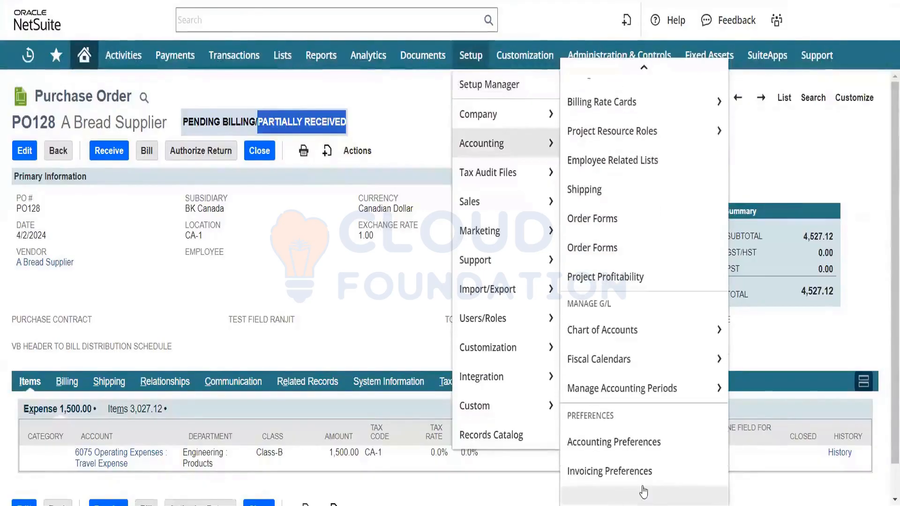
right_click(654, 435)
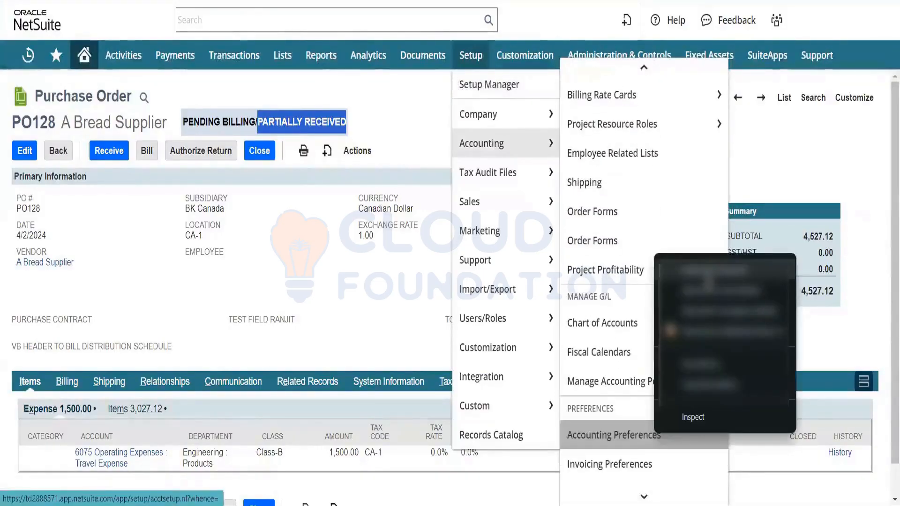
left_click(707, 276)
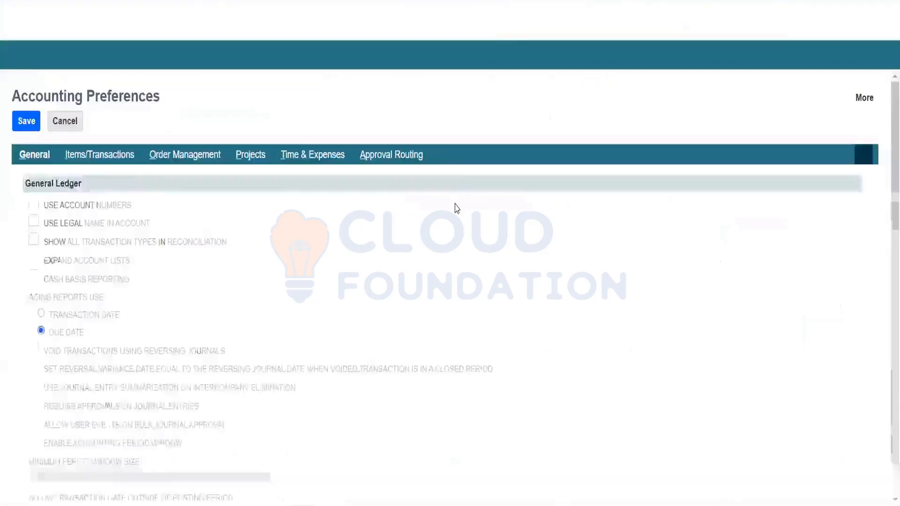
left_click(182, 159)
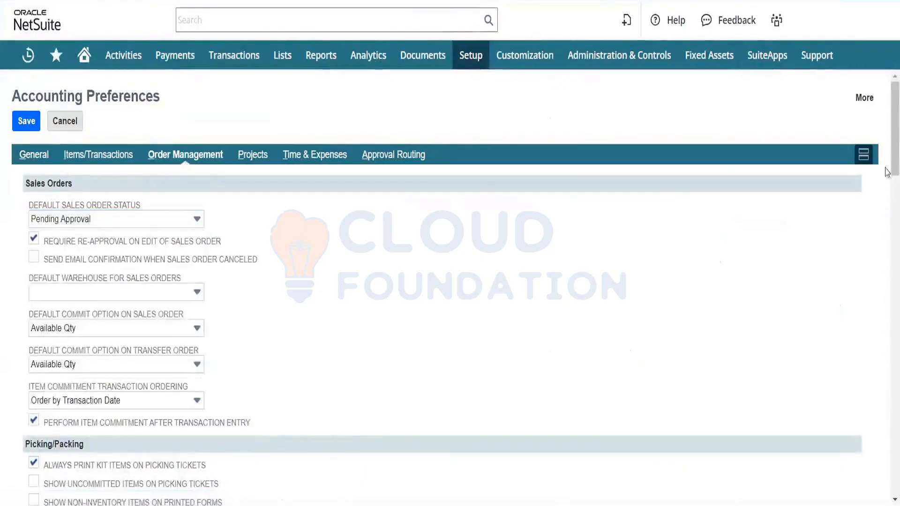
scroll(887, 173, "down", 3)
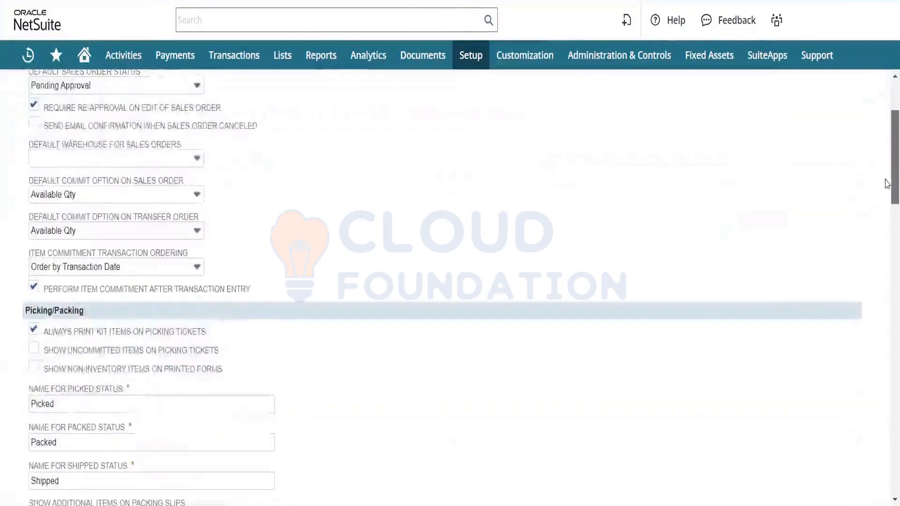
scroll(888, 184, "down", 9)
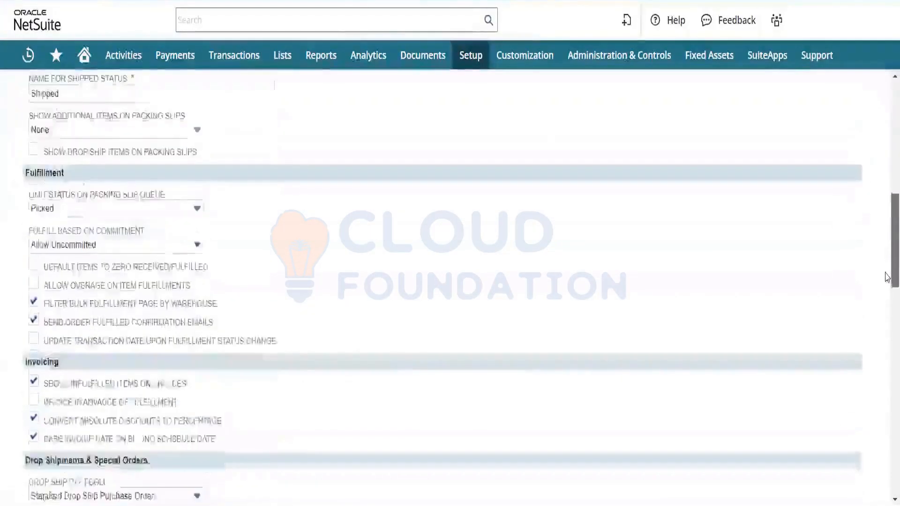
left_click_drag(887, 278, 888, 386)
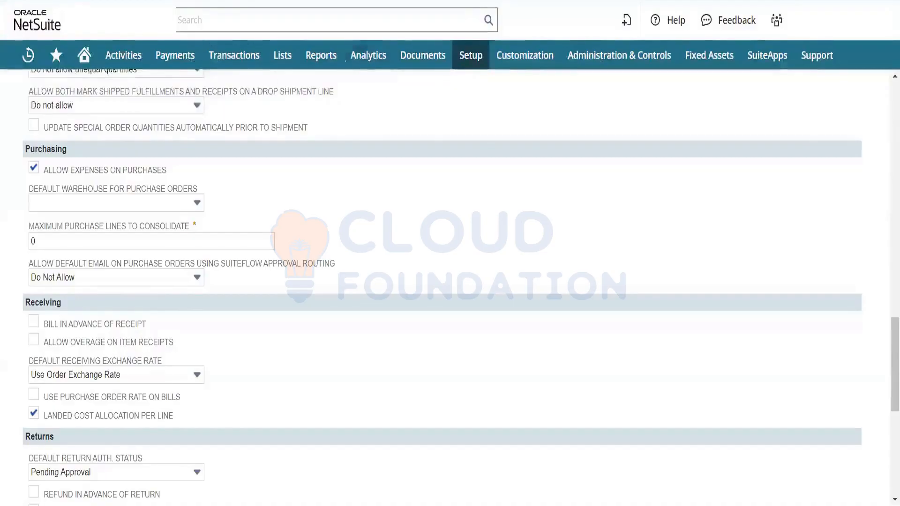
Enable Allow Overage on Item Receipts in the Receiving preferences and look over the surrounding order management settings
left_click(37, 346)
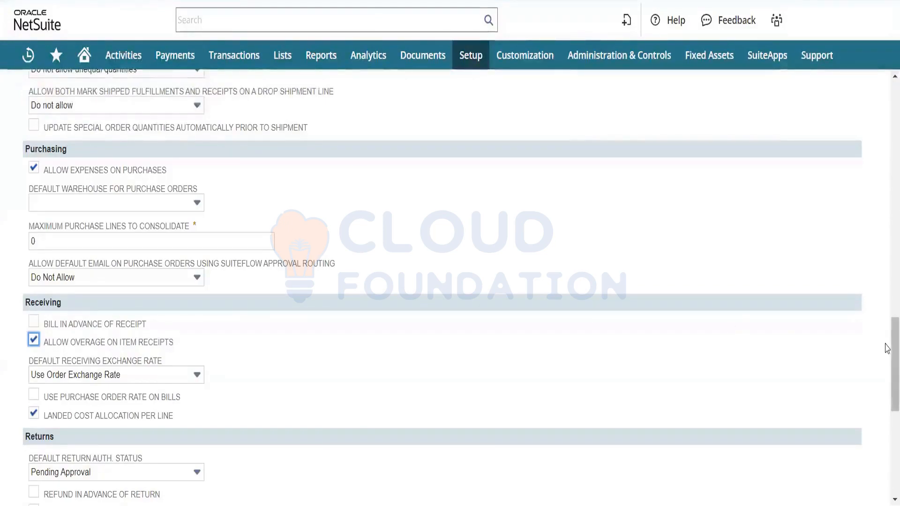
scroll(887, 416, "down", 7)
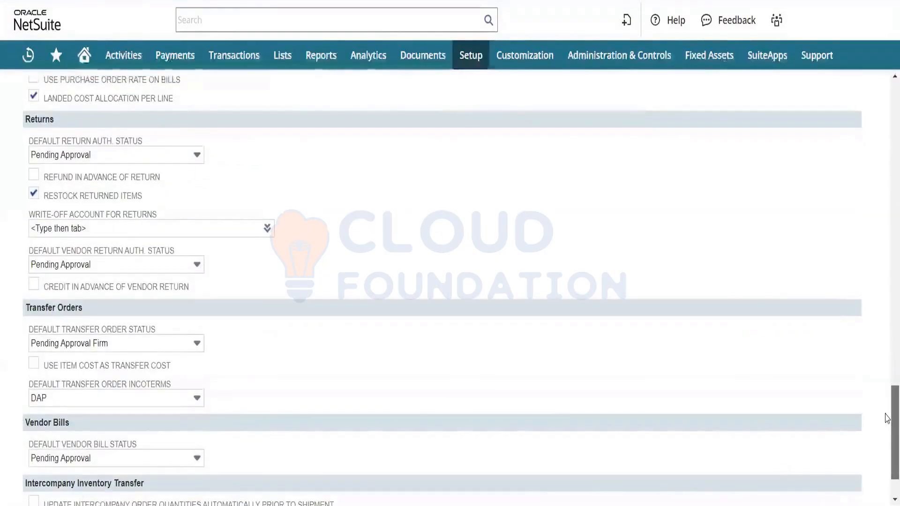
scroll(887, 417, "down", 2)
scroll(886, 452, "up", 10)
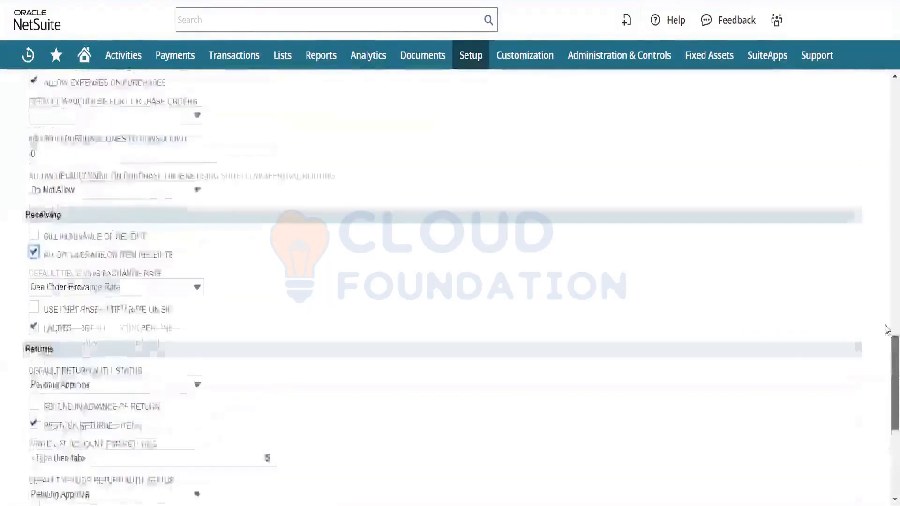
scroll(887, 305, "up", 5)
scroll(887, 278, "up", 3)
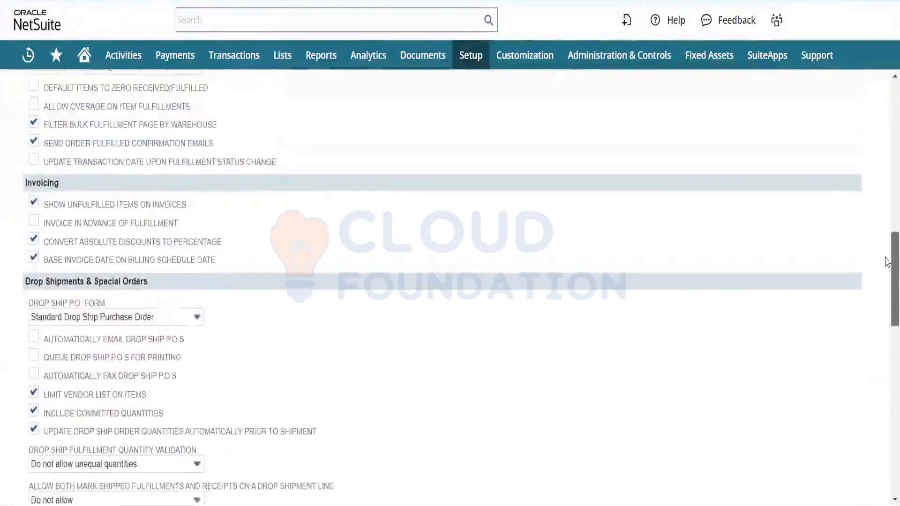
Look over the remaining order management settings and save the Accounting Preferences
scroll(887, 249, "up", 3)
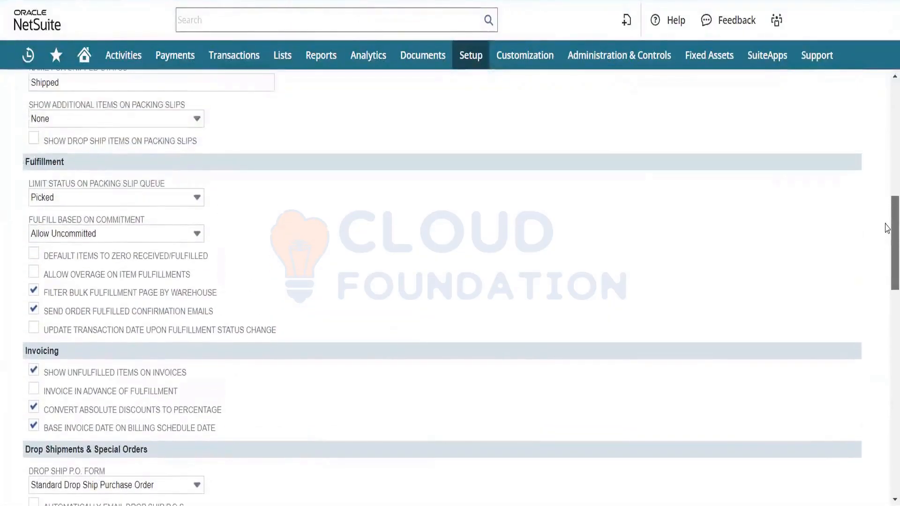
left_click_drag(888, 228, 887, 433)
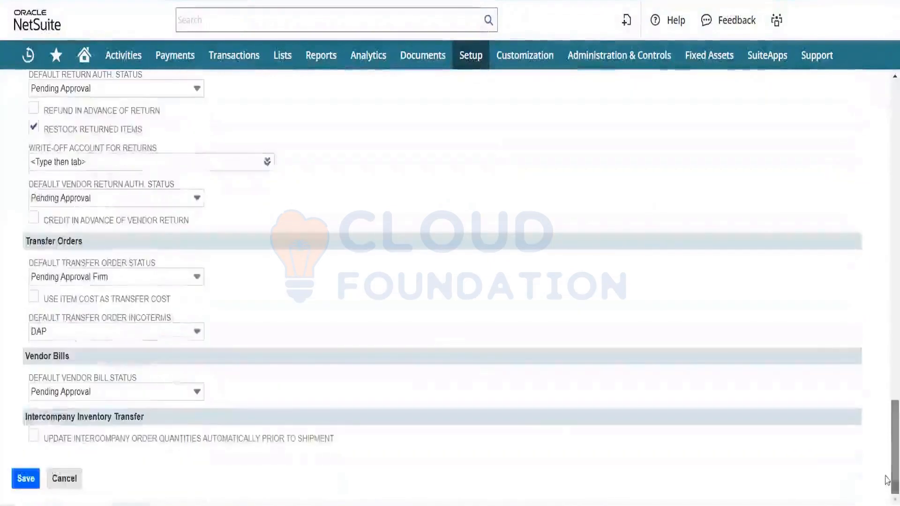
left_click(12, 483)
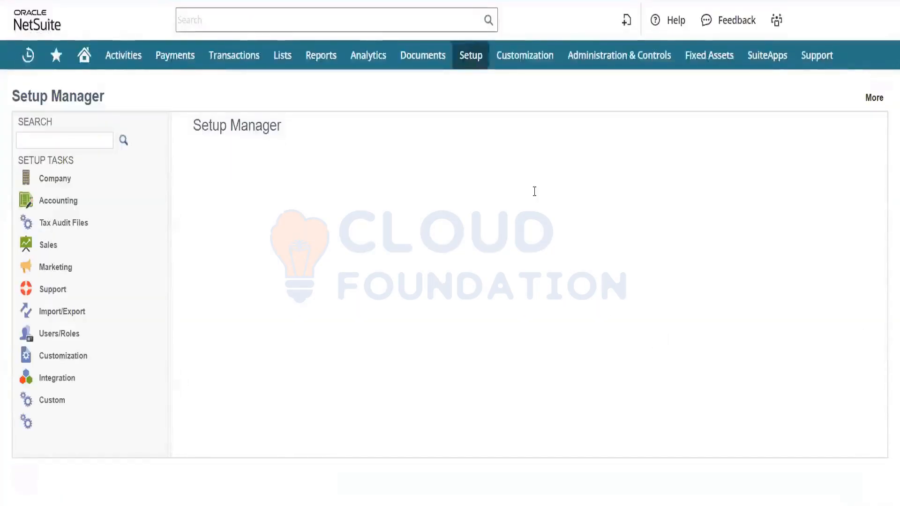
Reopen the Accounting Preferences and go to the Purchasing and Receiving sections of the Order Management settings
mouse_move(469, 60)
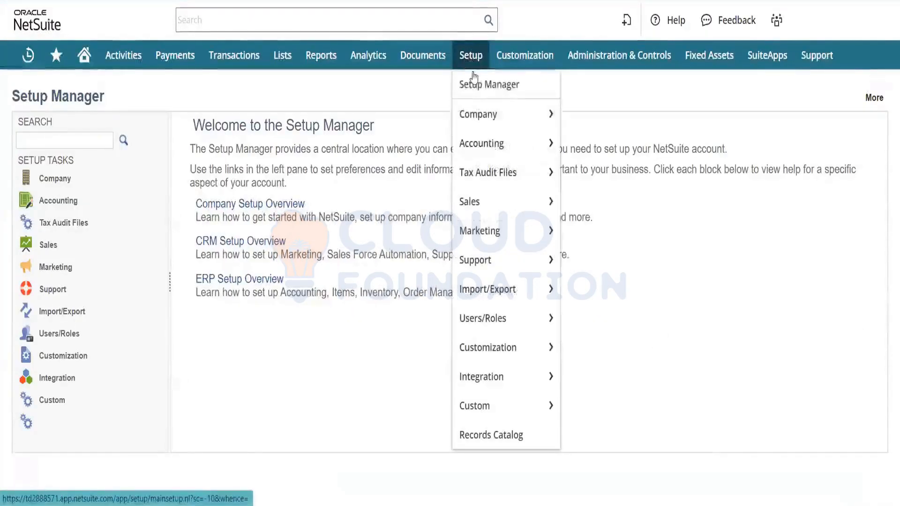
mouse_move(490, 130)
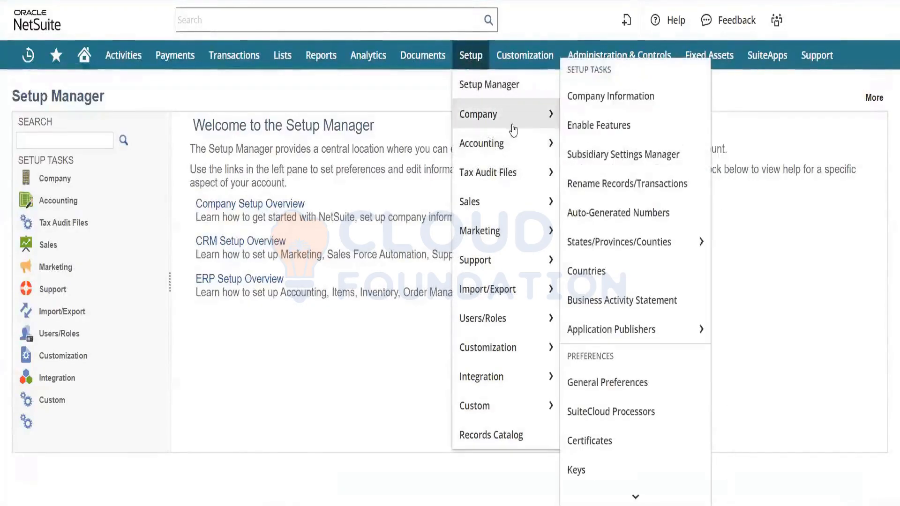
mouse_move(518, 143)
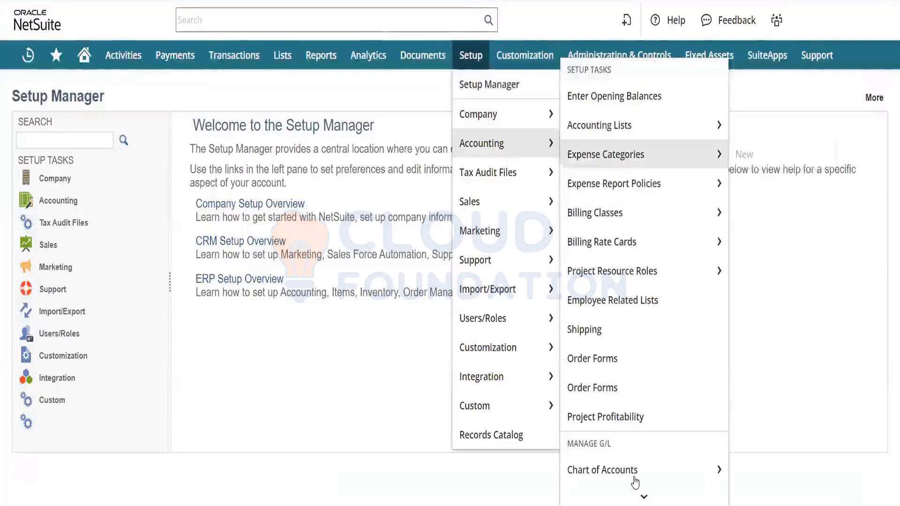
scroll(640, 469, "down", 3)
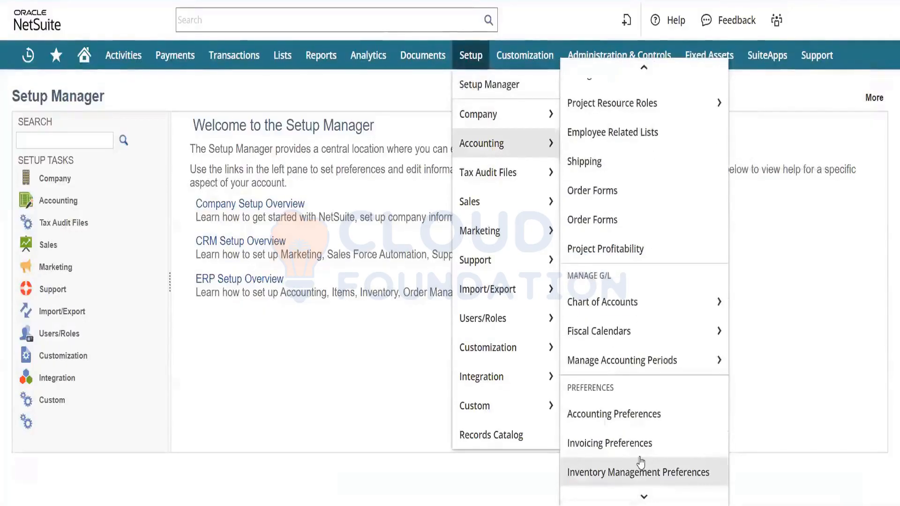
left_click(638, 415)
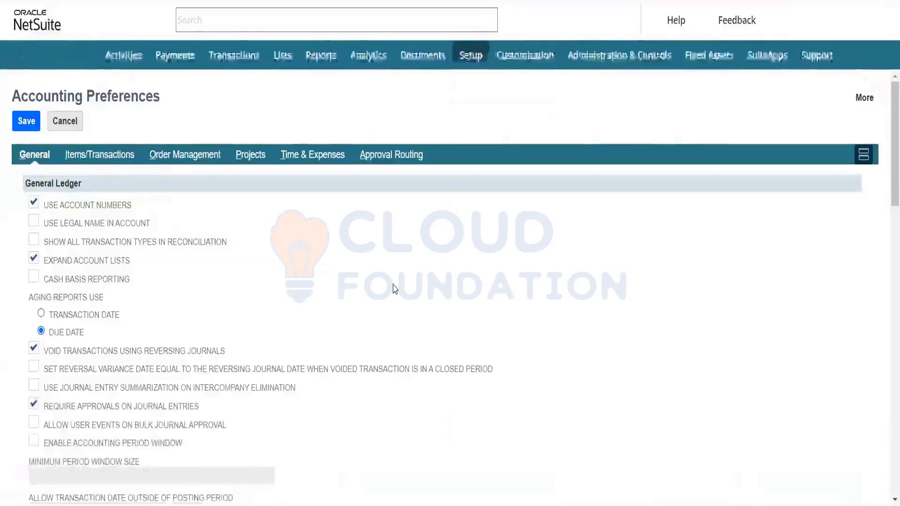
left_click(111, 165)
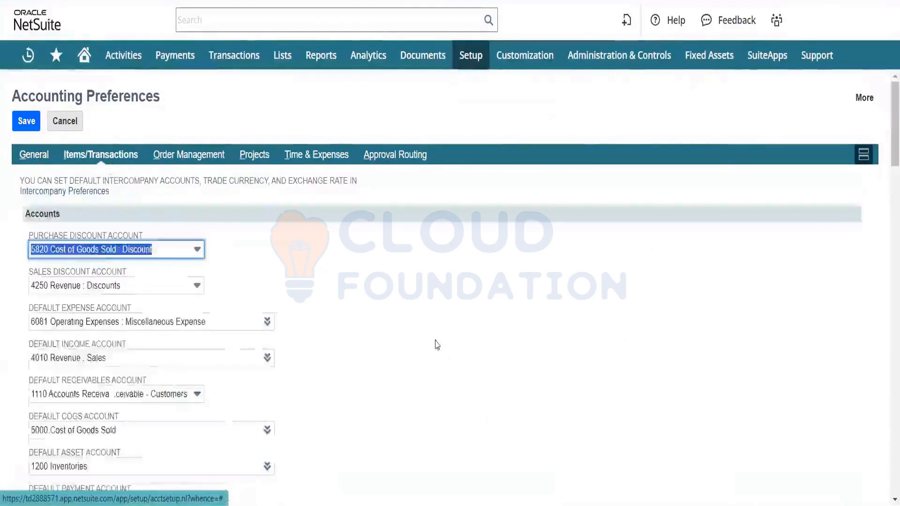
mouse_move(887, 146)
left_mouse_down()
mouse_move(886, 472)
mouse_move(887, 144)
left_mouse_up()
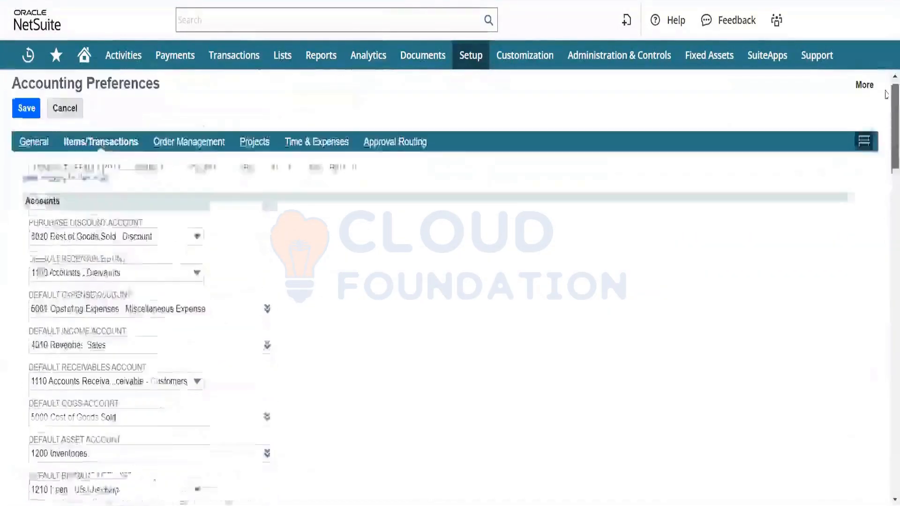
left_click(198, 155)
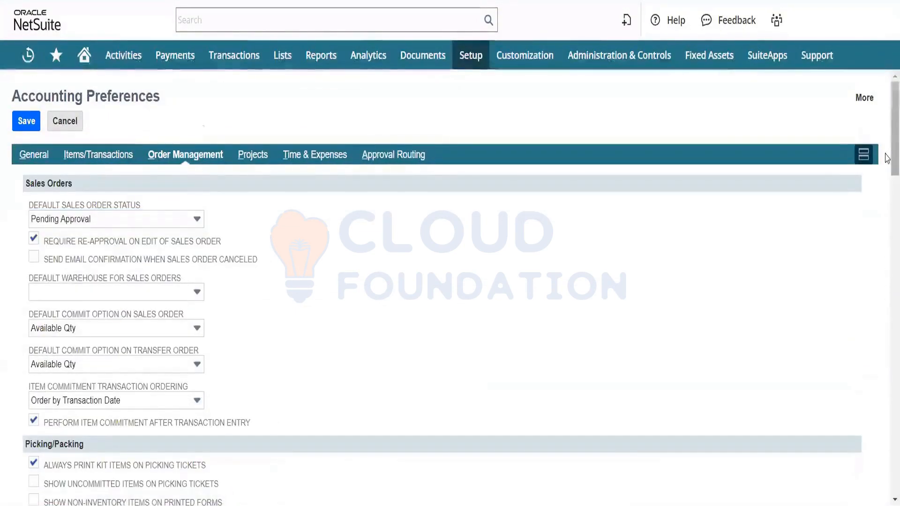
left_click_drag(888, 148, 888, 352)
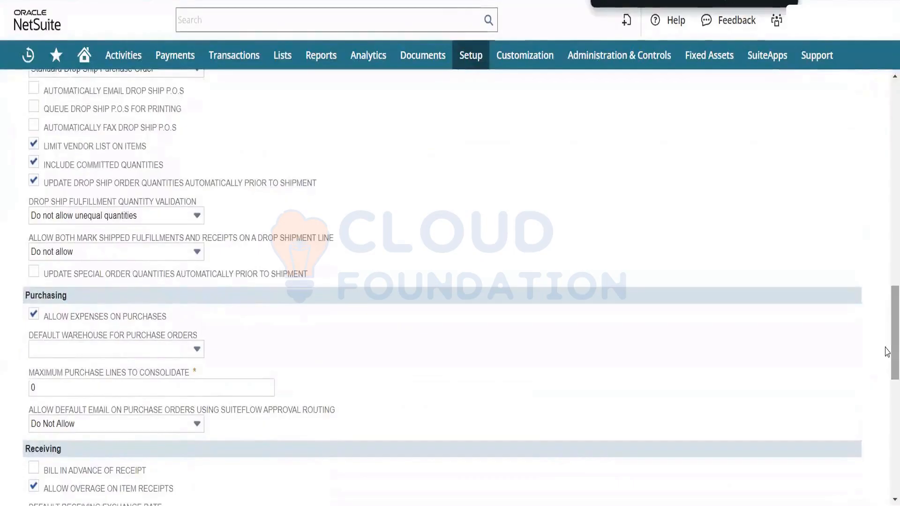
Search the Order Management preferences page for "receipt" and go through the matches to review the item receipt overage setting
type("rece")
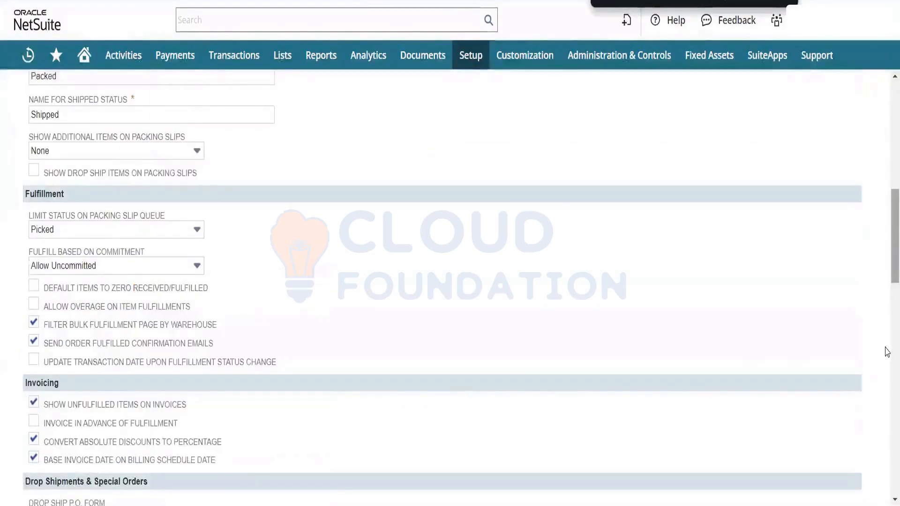
type("ipt")
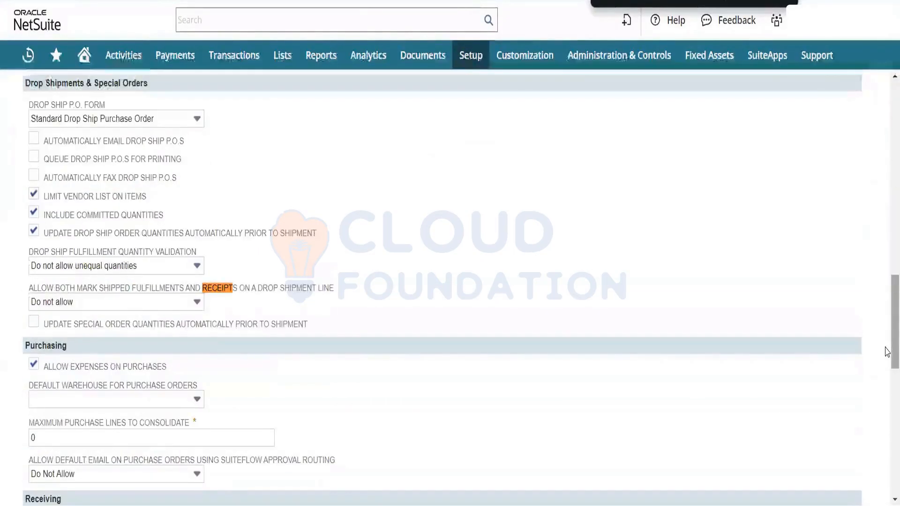
key("Return")
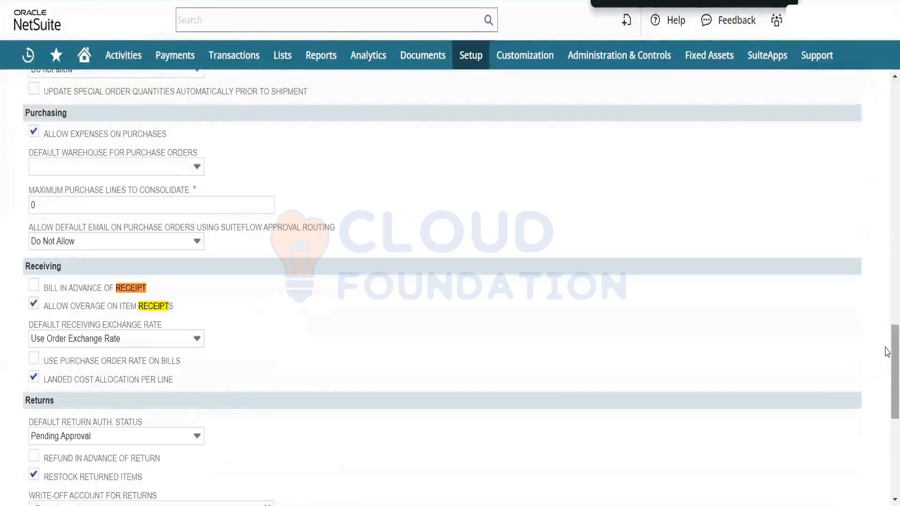
key("Return")
key("Return")
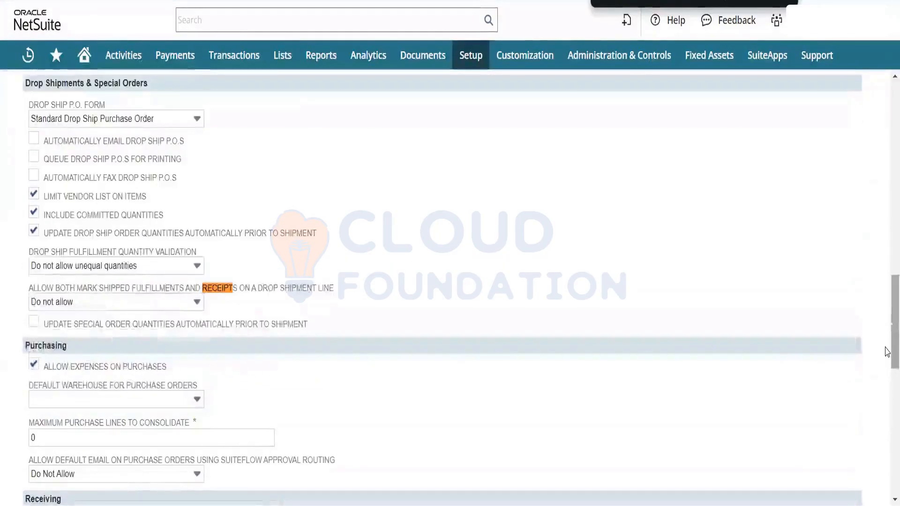
key("Return")
key("Return")
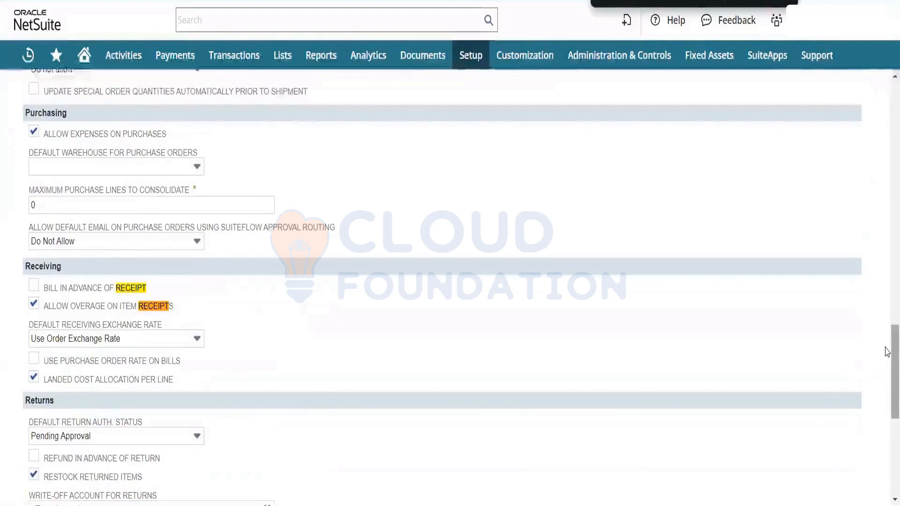
key("Return")
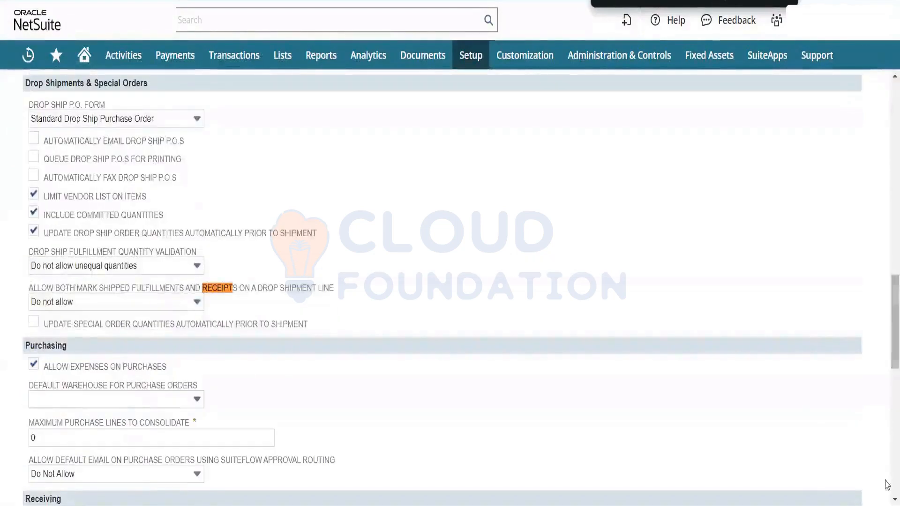
left_click_drag(887, 328, 887, 131)
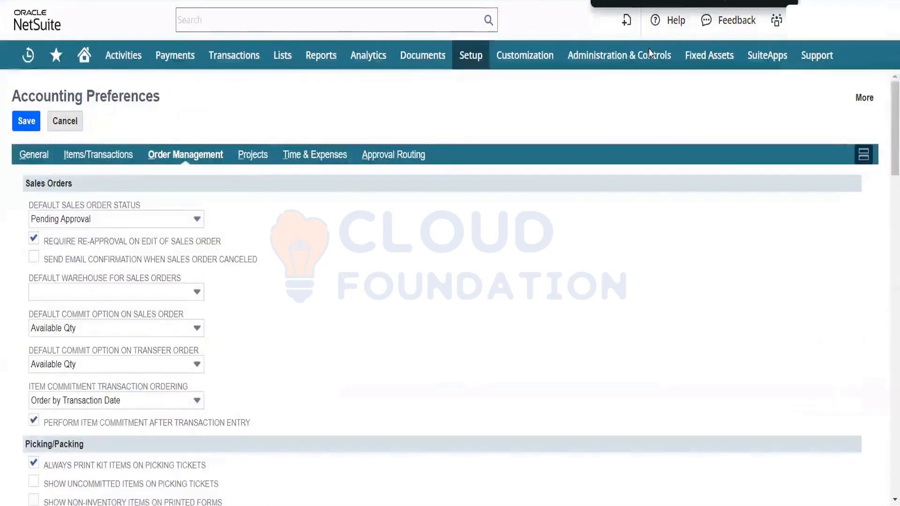
left_click(251, 164)
left_click(203, 156)
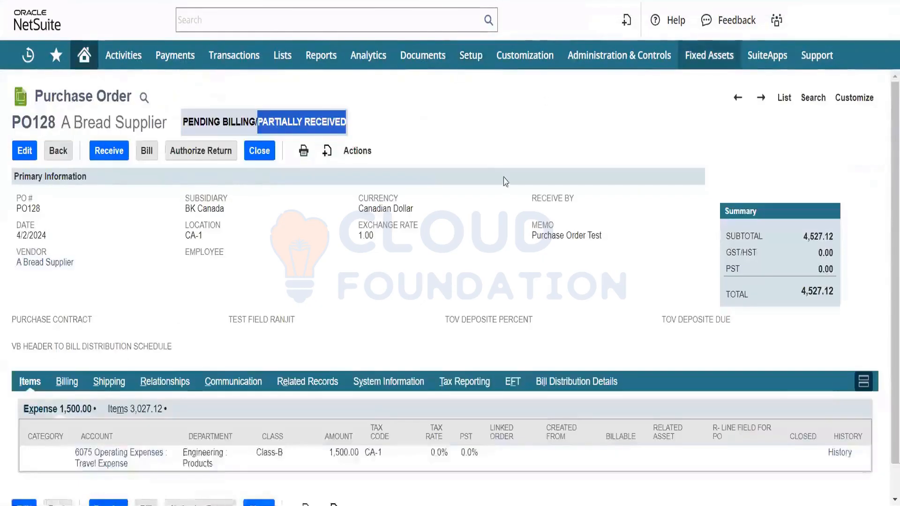
Return to the monitor purchase order, check its receiving status, and compare the Dell monitor line's ordered, received and billed quantities
left_click(505, 179)
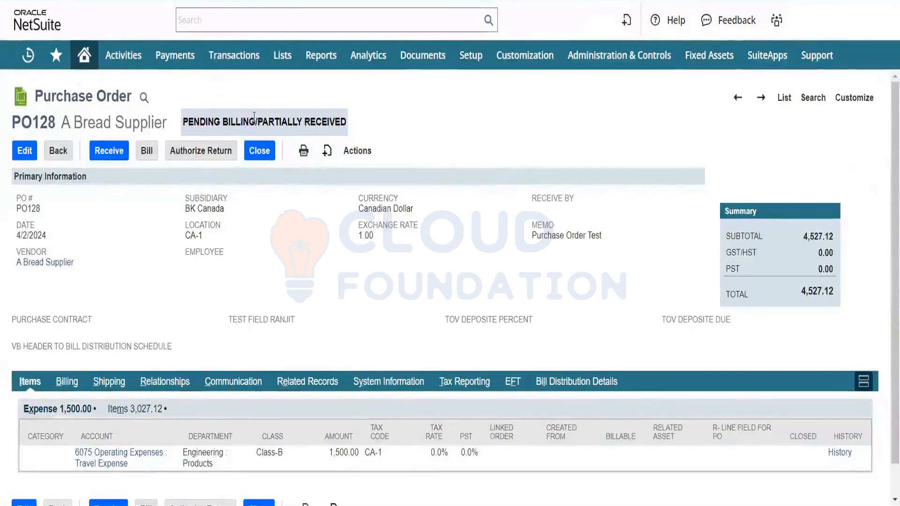
left_click_drag(258, 122, 352, 136)
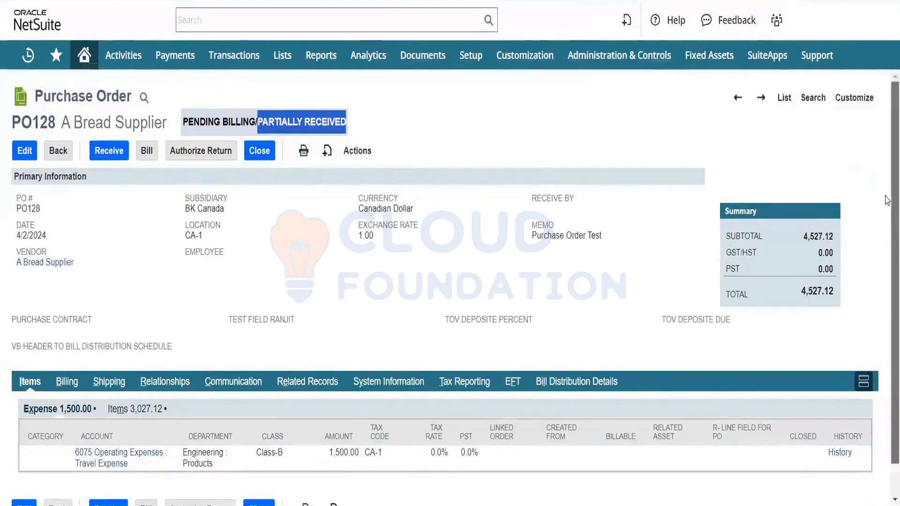
scroll(887, 200, "down", 1)
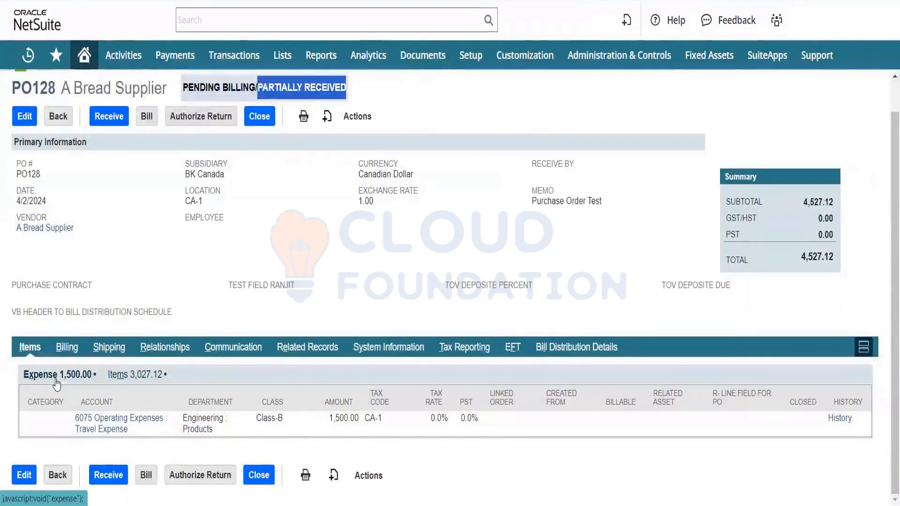
left_click(152, 376)
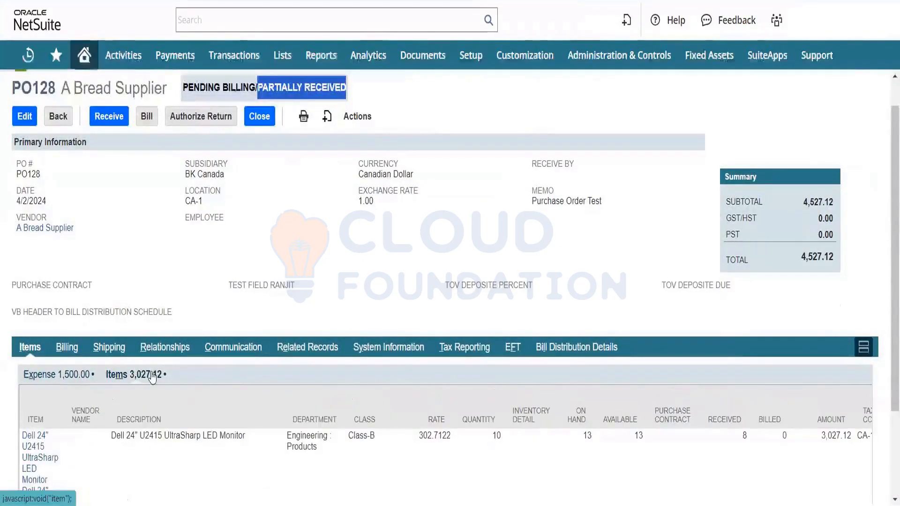
scroll(890, 263, "down", 3)
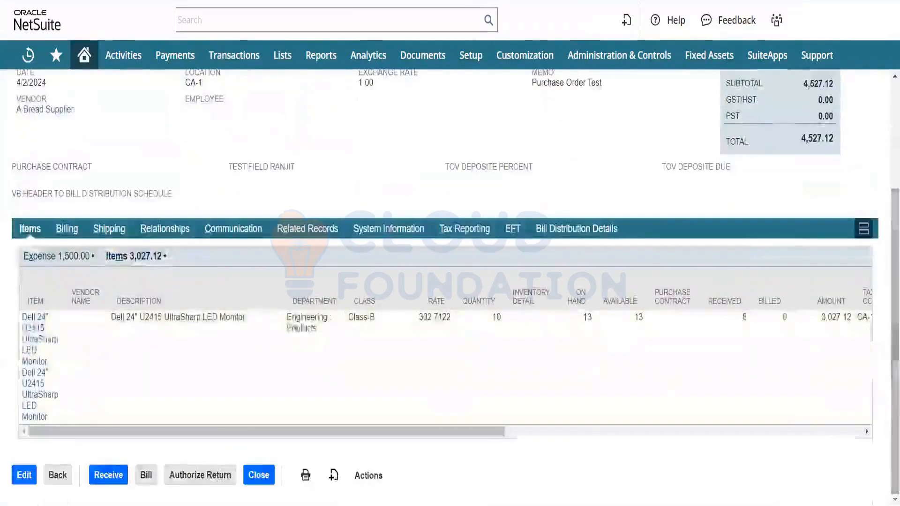
double_click(497, 318)
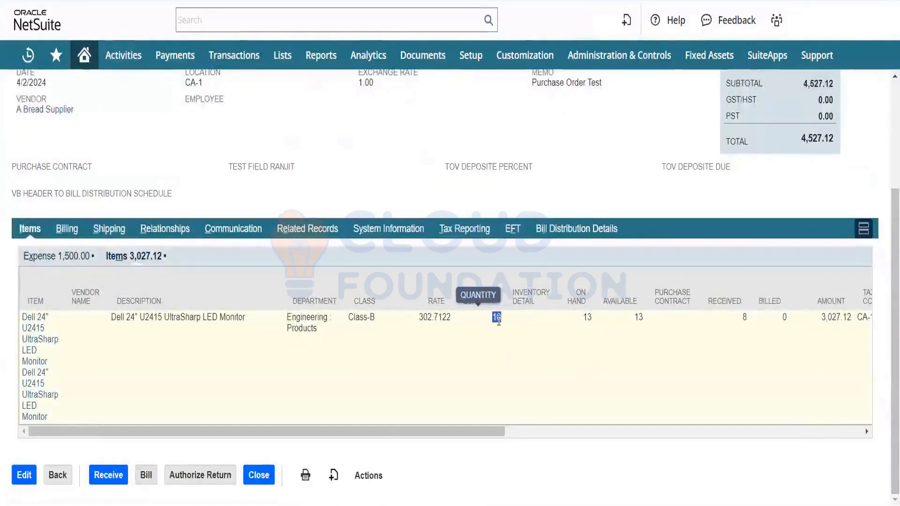
double_click(744, 319)
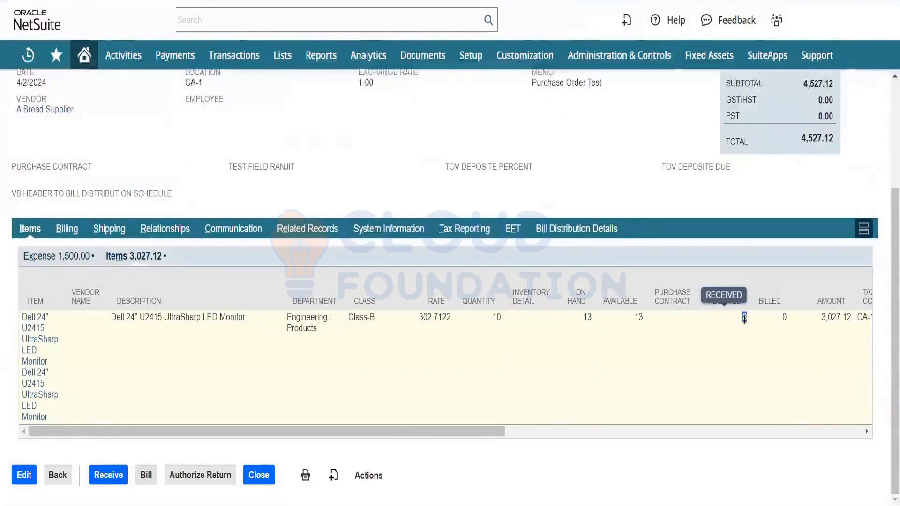
left_click_drag(484, 431, 540, 431)
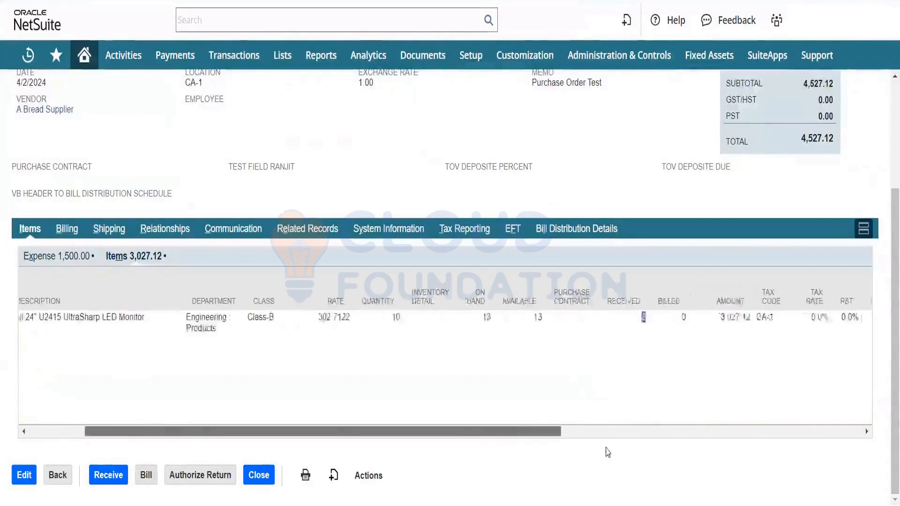
left_click_drag(608, 453, 639, 462)
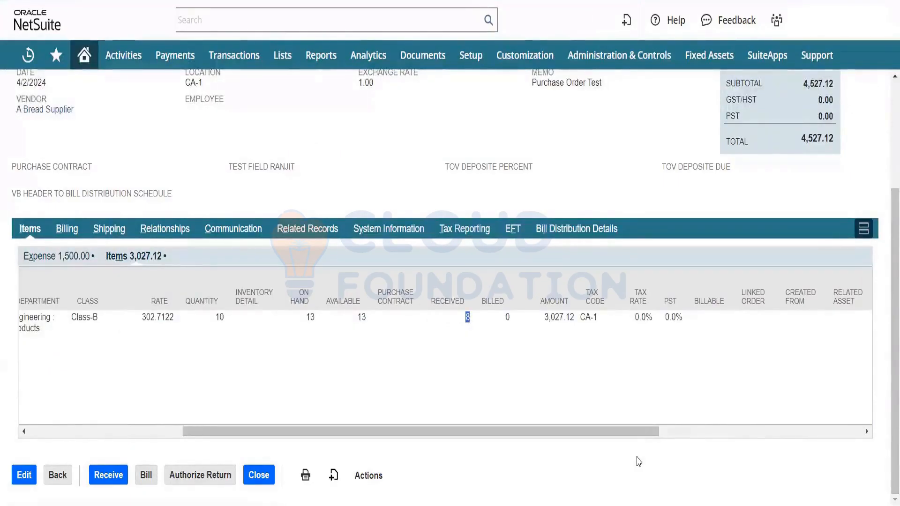
Open the GL Impact of the monitors' item receipt and examine the accrued purchases, inventory and landed cost postings
scroll(638, 462, "up", 5)
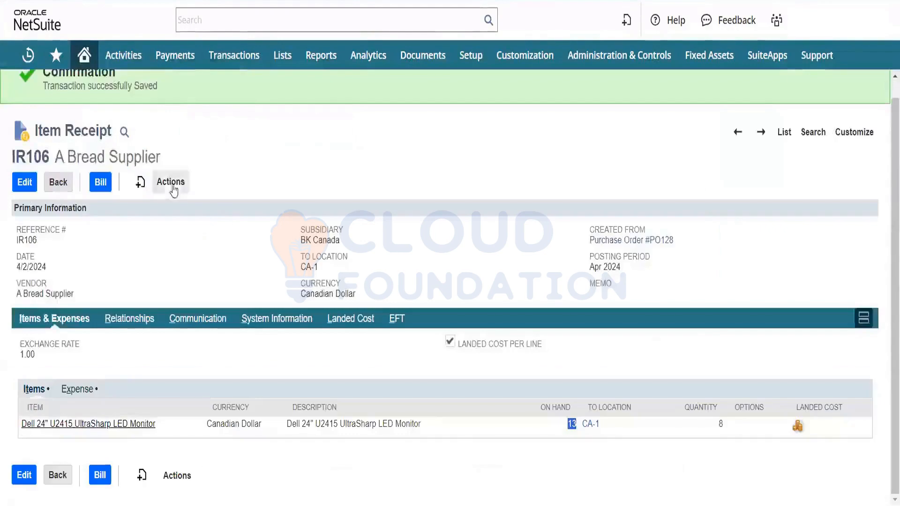
mouse_move(172, 186)
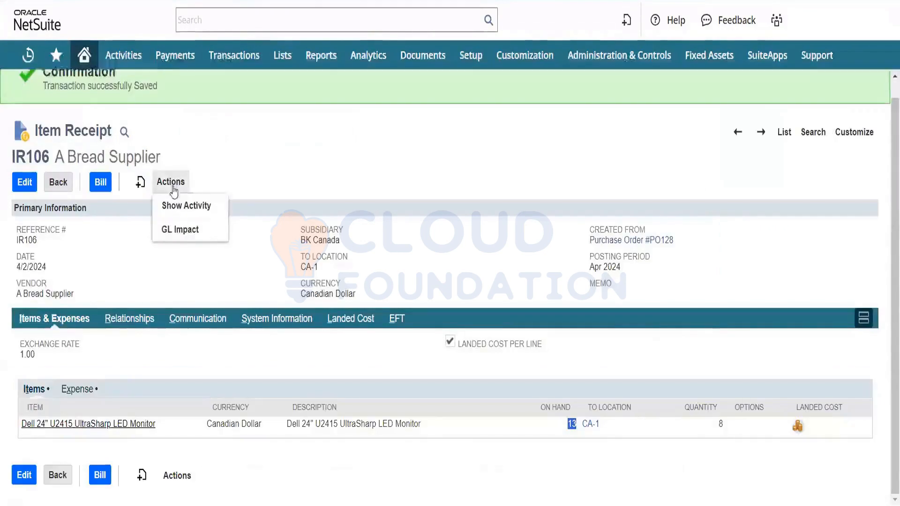
left_click(187, 230)
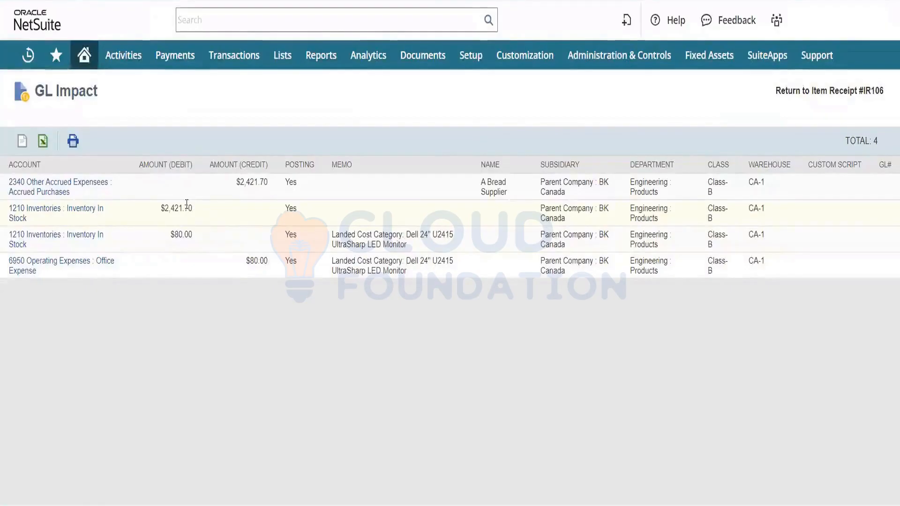
triple_click(255, 184)
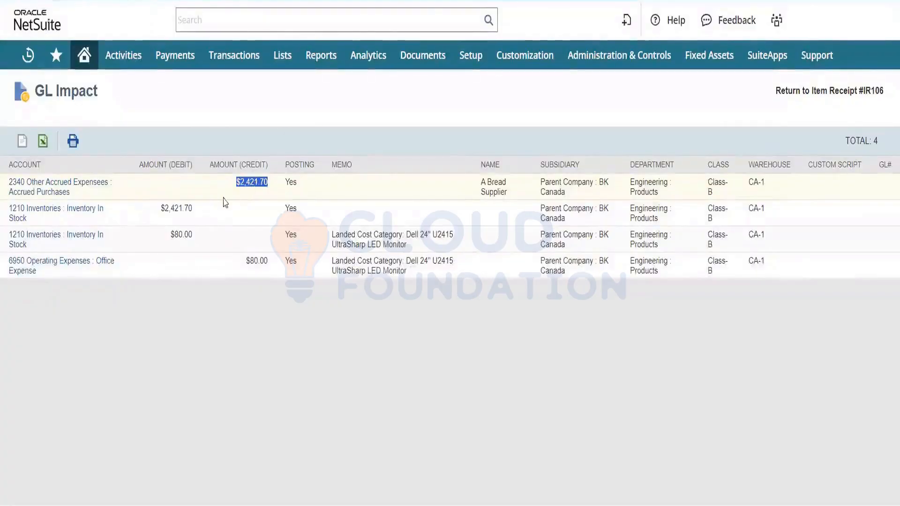
triple_click(182, 208)
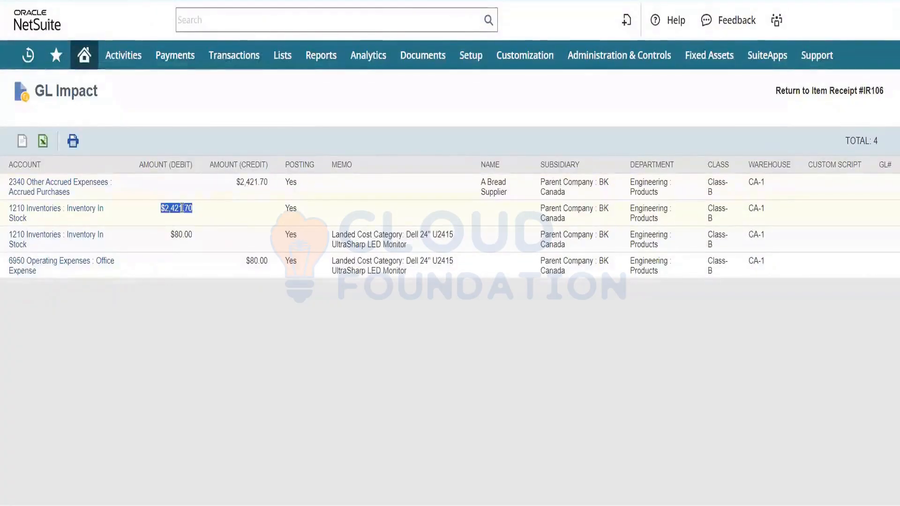
left_click(190, 243)
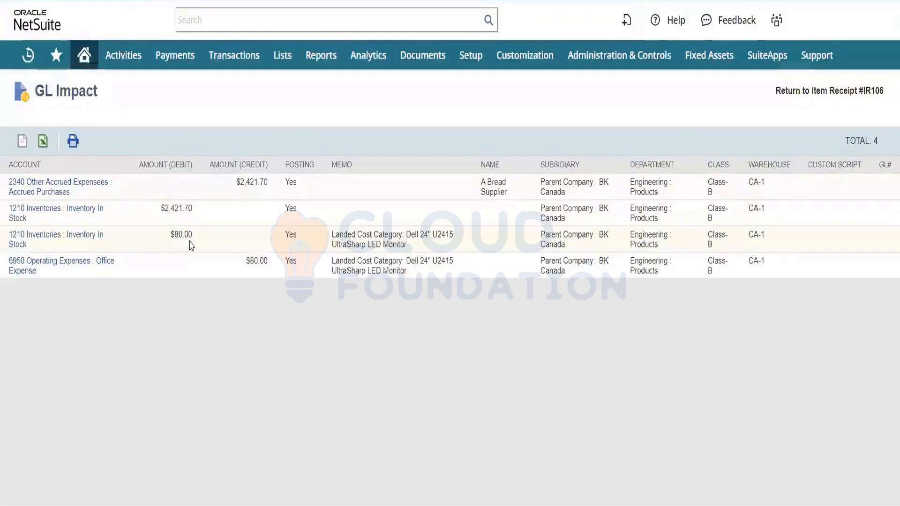
Compare the landed cost debit and its Office Expense offset with the accrued purchases and inventory amounts in the receipt's GL Impact
triple_click(184, 233)
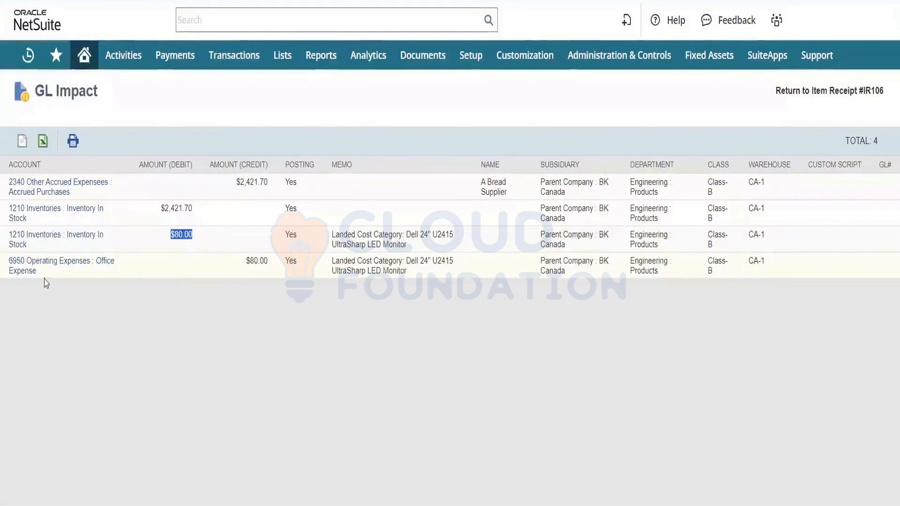
left_click_drag(44, 281, 6, 262)
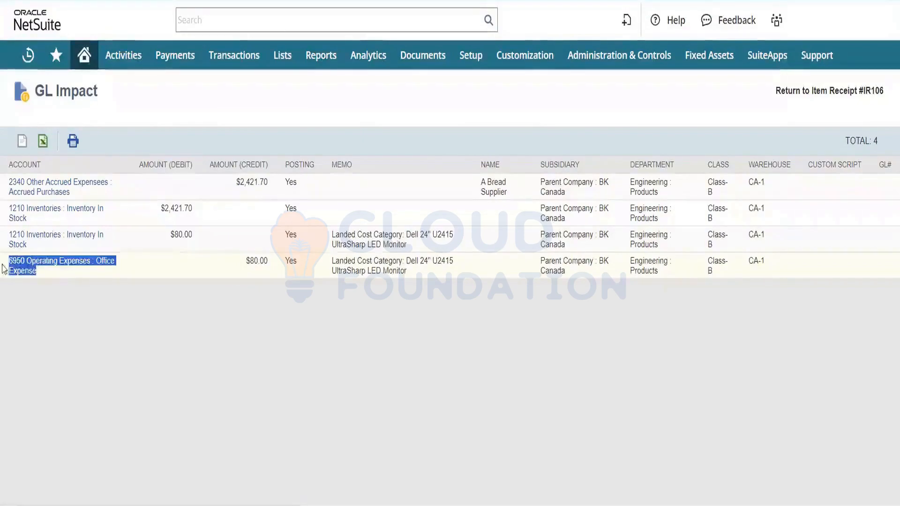
left_click(134, 372)
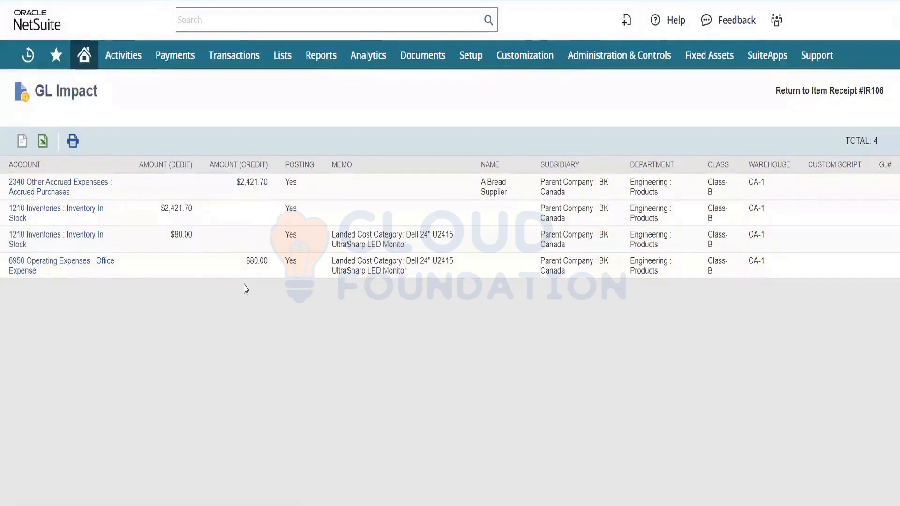
triple_click(177, 238)
triple_click(263, 183)
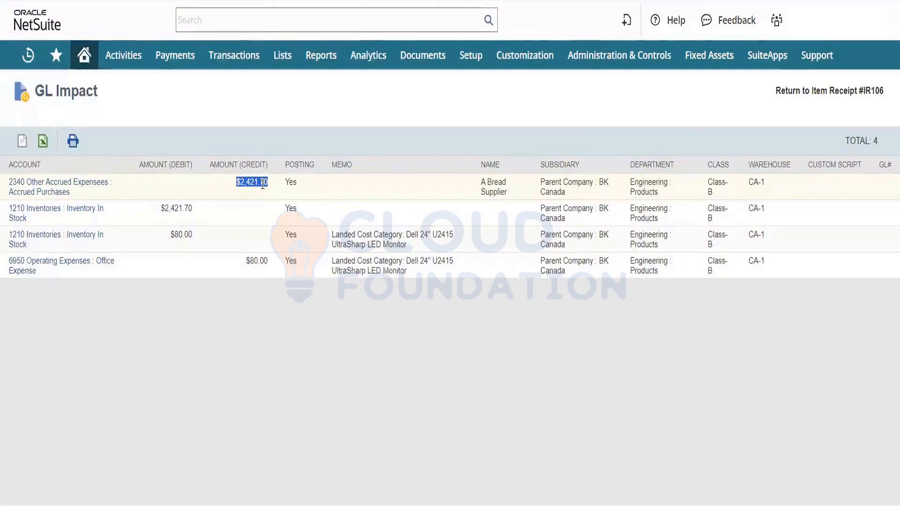
triple_click(175, 209)
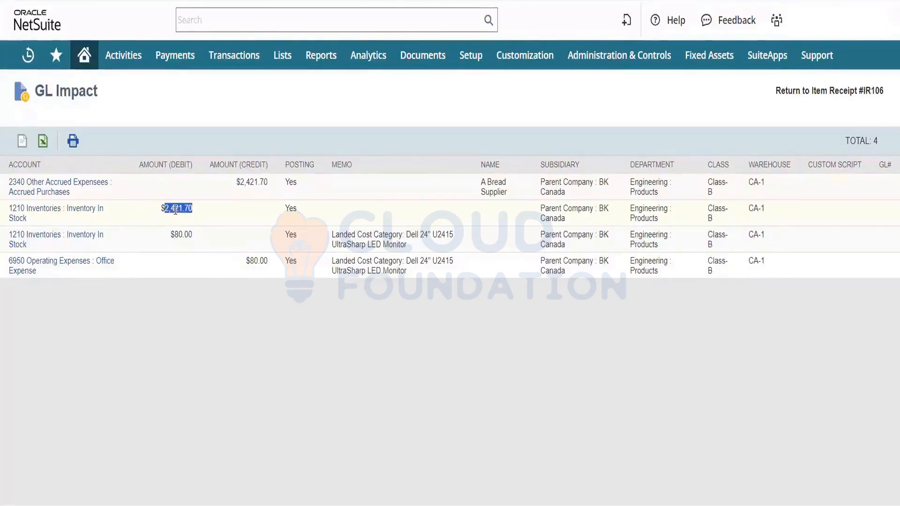
double_click(187, 235)
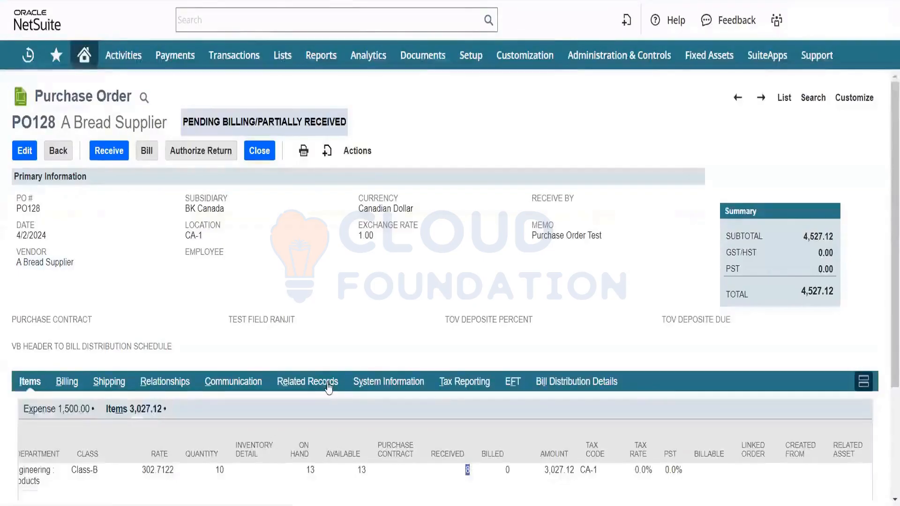
Return to the purchase order, show its related receipts and bills, and open the linked item receipt
left_click(329, 386)
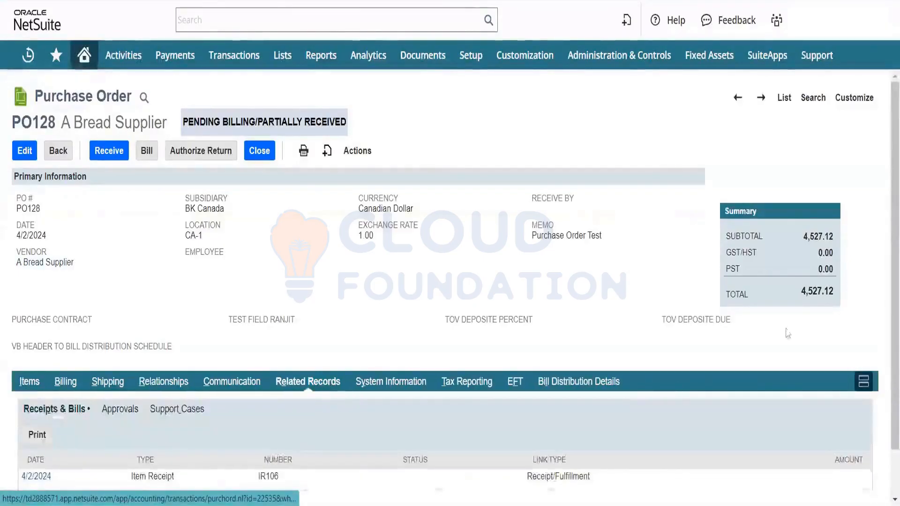
scroll(328, 385, "down", 1)
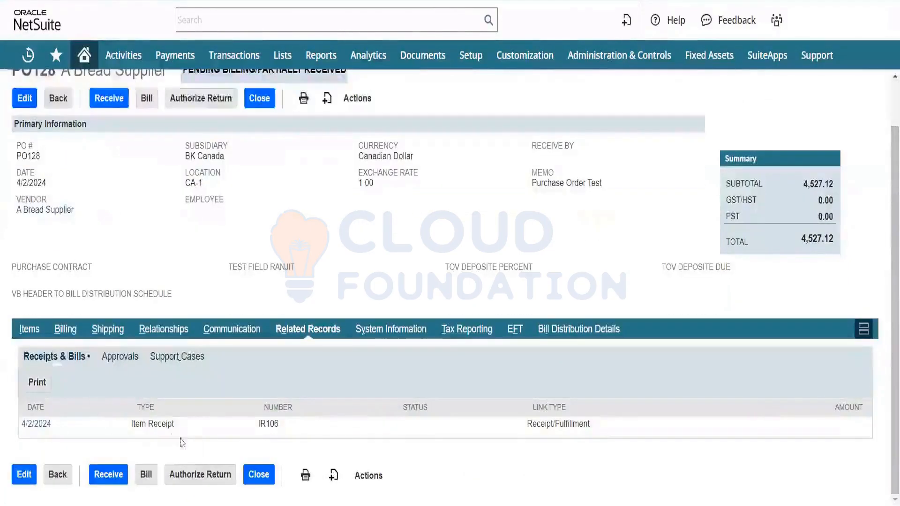
double_click(266, 424)
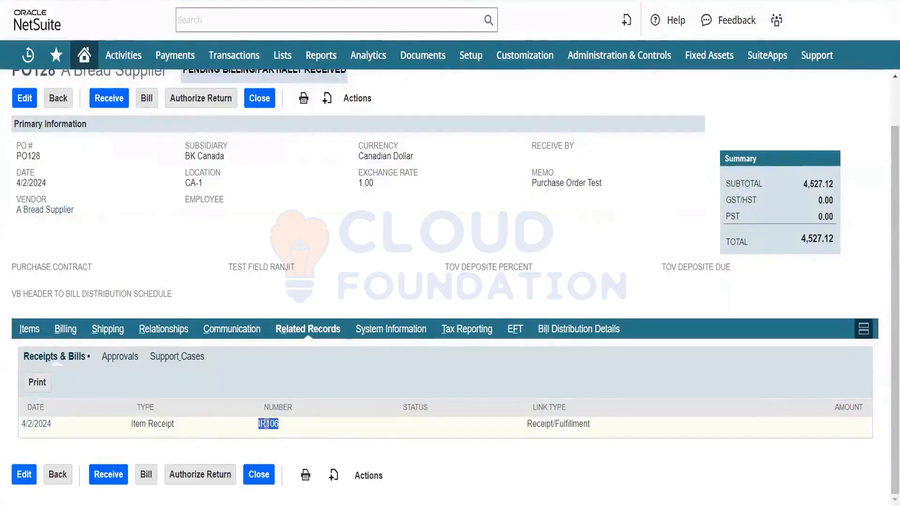
left_click(50, 426)
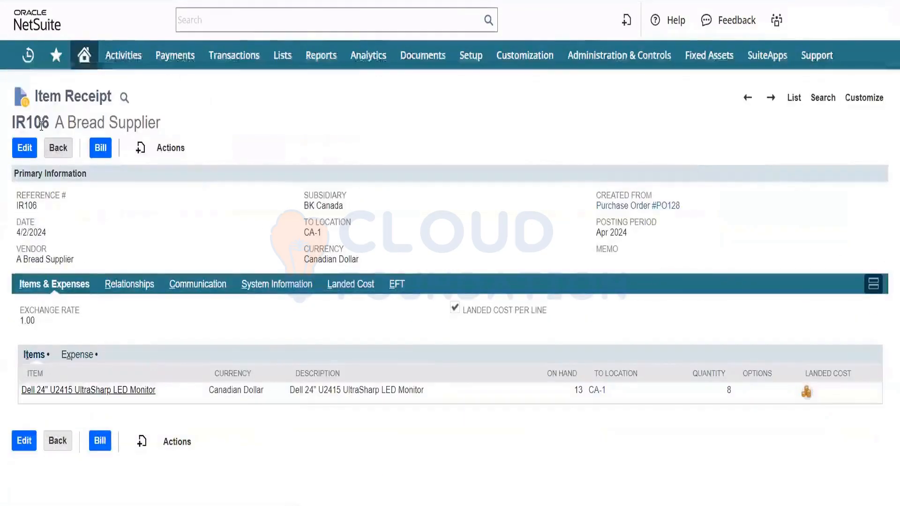
Check the item receipt's reference number and the purchase order it was created from, and go back to that order
double_click(41, 125)
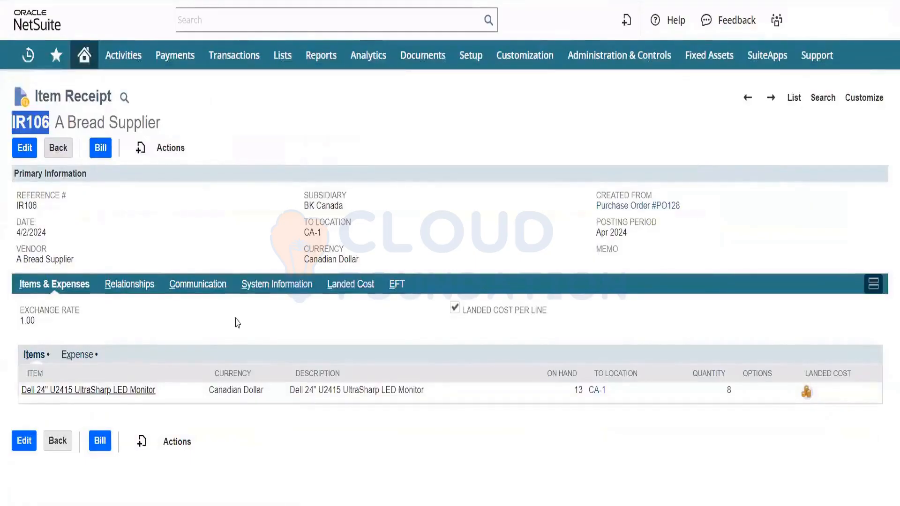
left_click(684, 203)
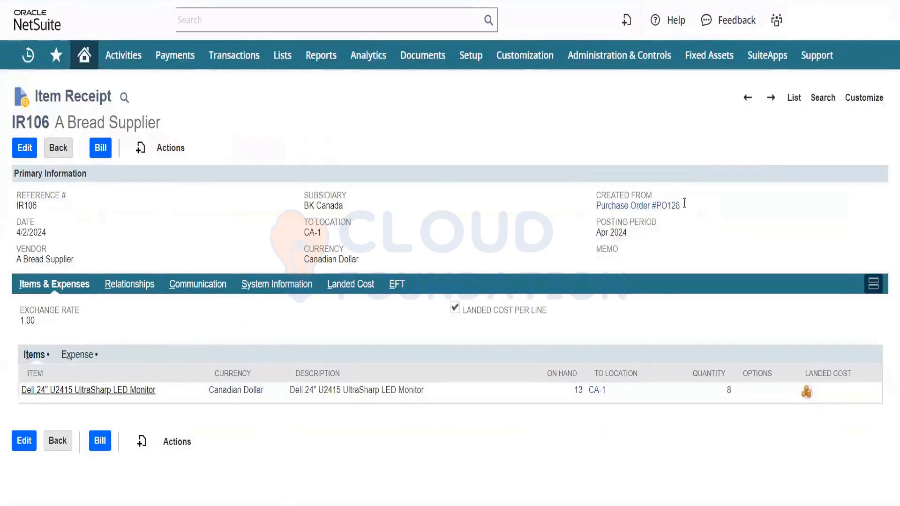
left_click_drag(685, 203, 475, 210)
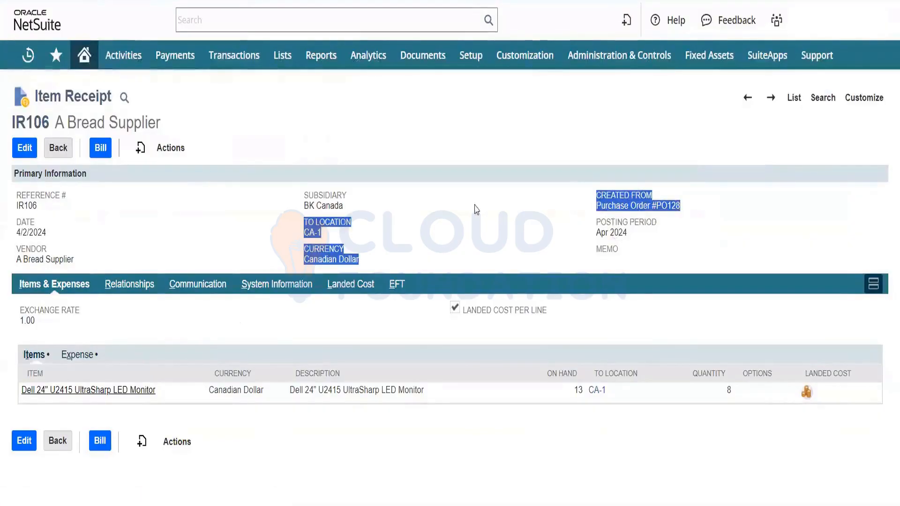
left_click(335, 254)
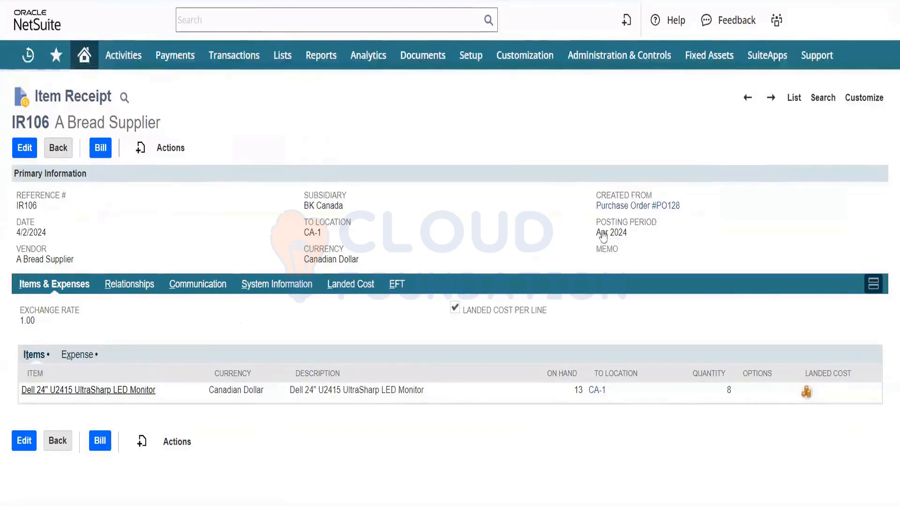
mouse_move(664, 209)
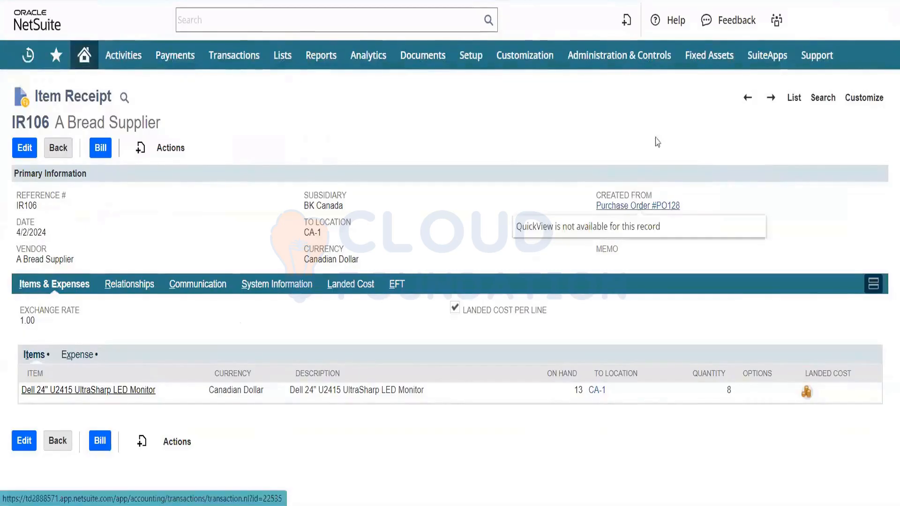
left_click(637, 206)
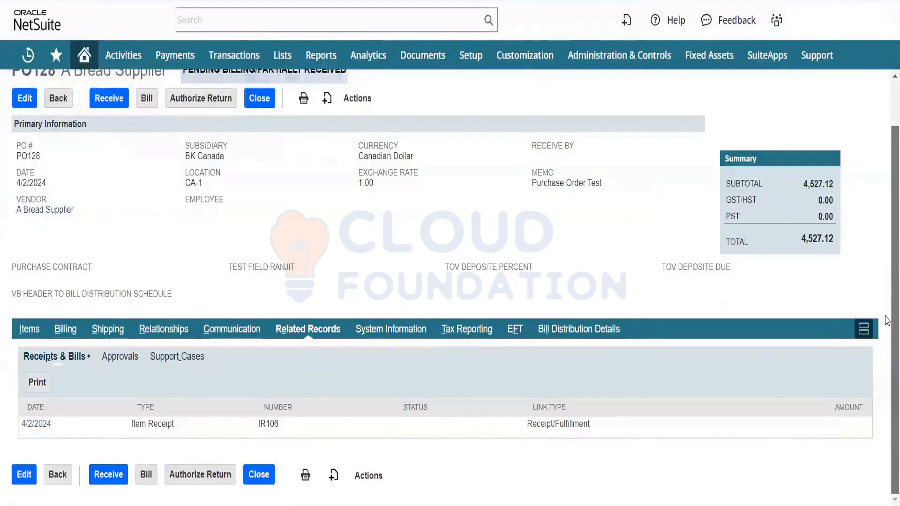
Start another item receipt from the purchase order for the remaining 2 Dell monitors at CA-1
scroll(887, 277, "up", 1)
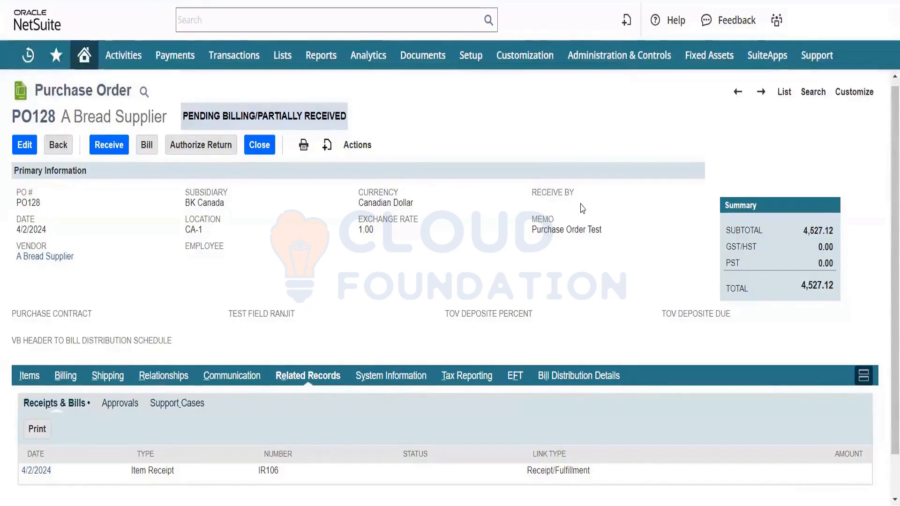
mouse_move(247, 53)
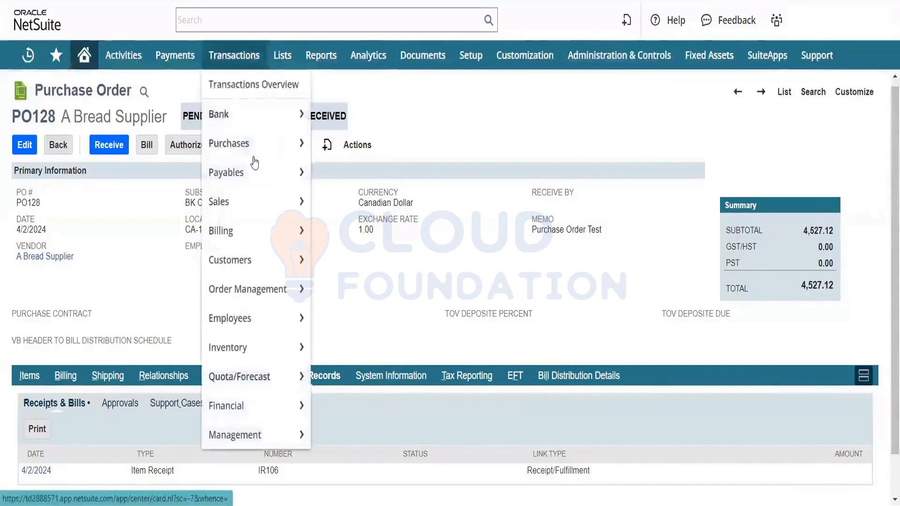
mouse_move(253, 146)
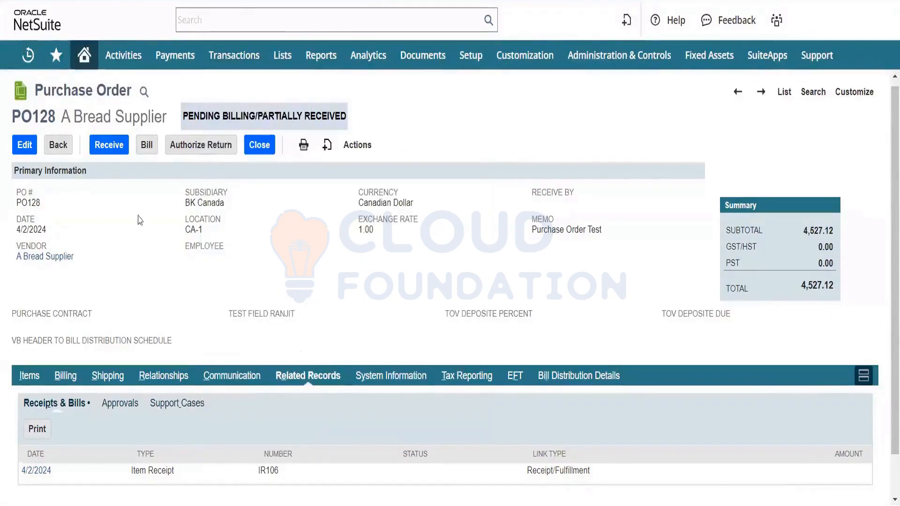
left_click(113, 151)
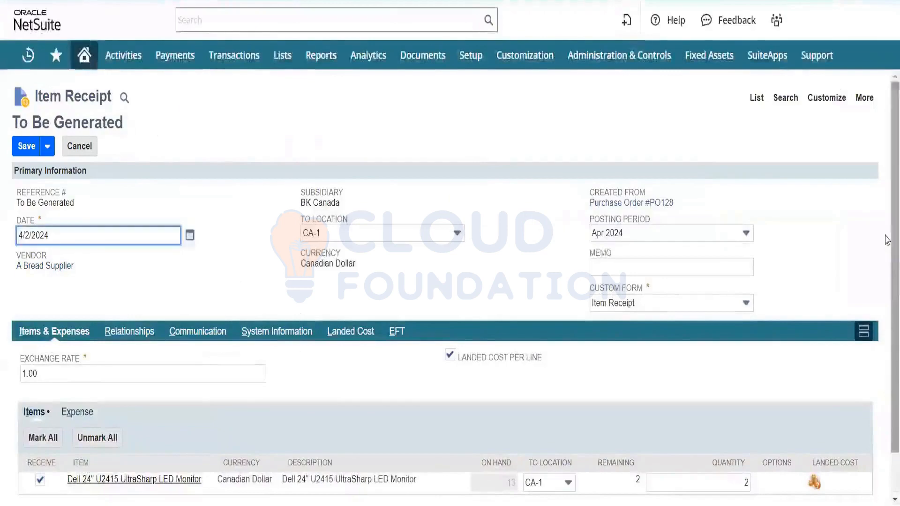
left_click_drag(893, 238, 894, 321)
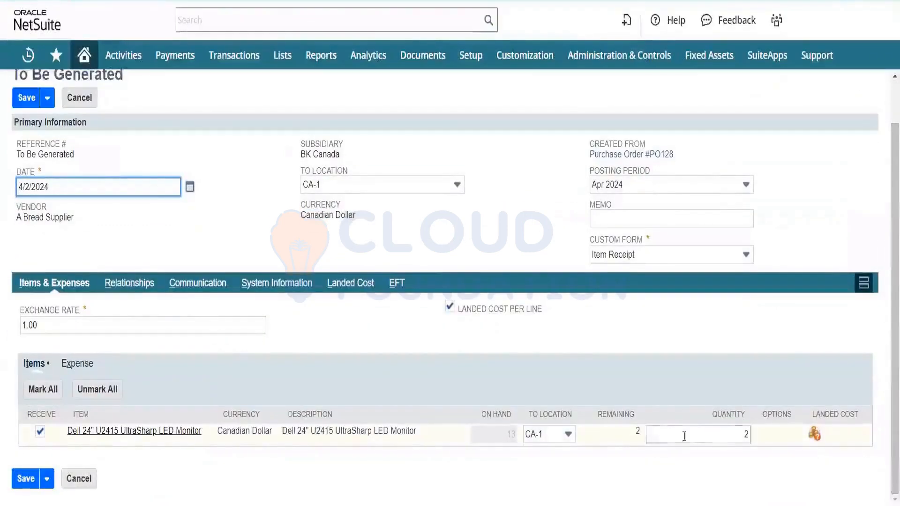
left_click(694, 437)
left_click(750, 469)
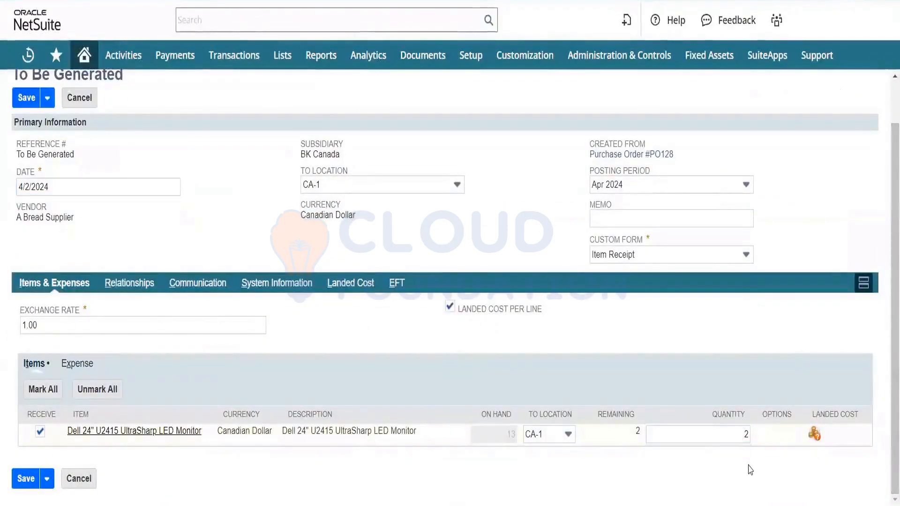
Add a landed cost of 20.00 under Landed Cost Category to the monitor line and save the item receipt
left_click(814, 436)
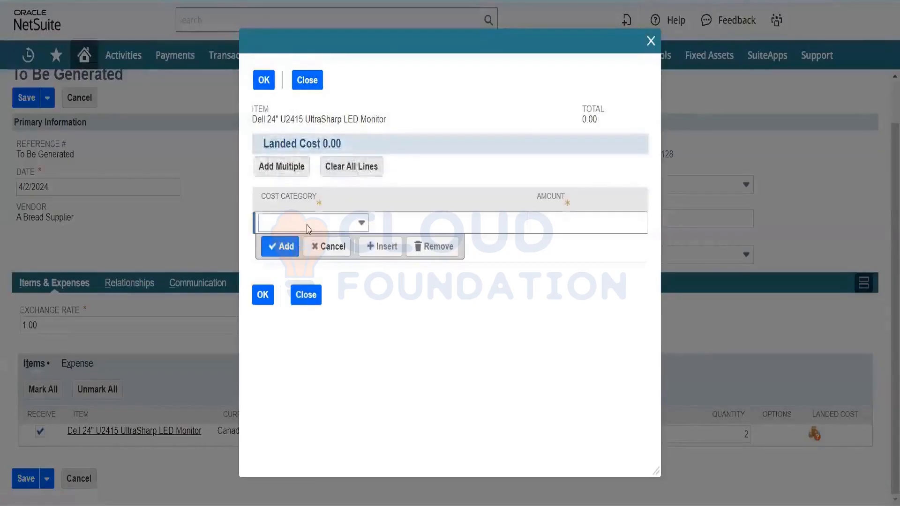
left_click(308, 228)
left_click(311, 258)
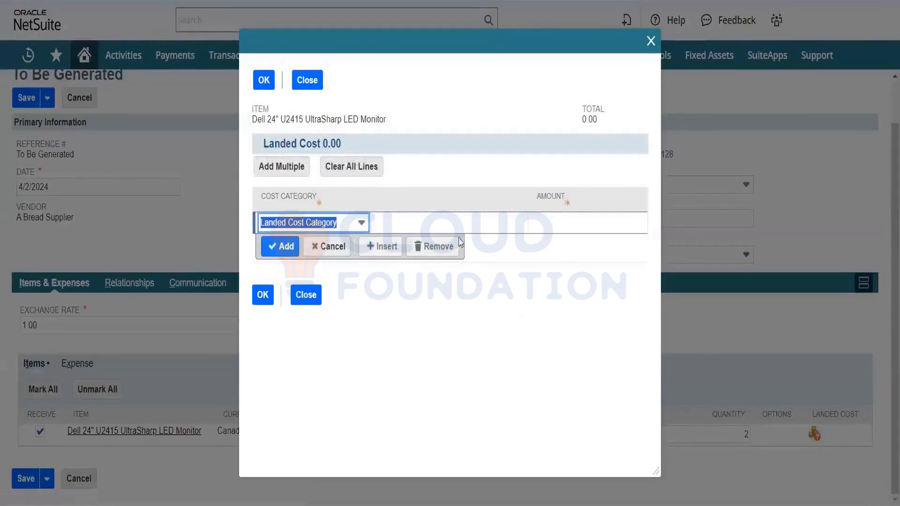
left_click(548, 225)
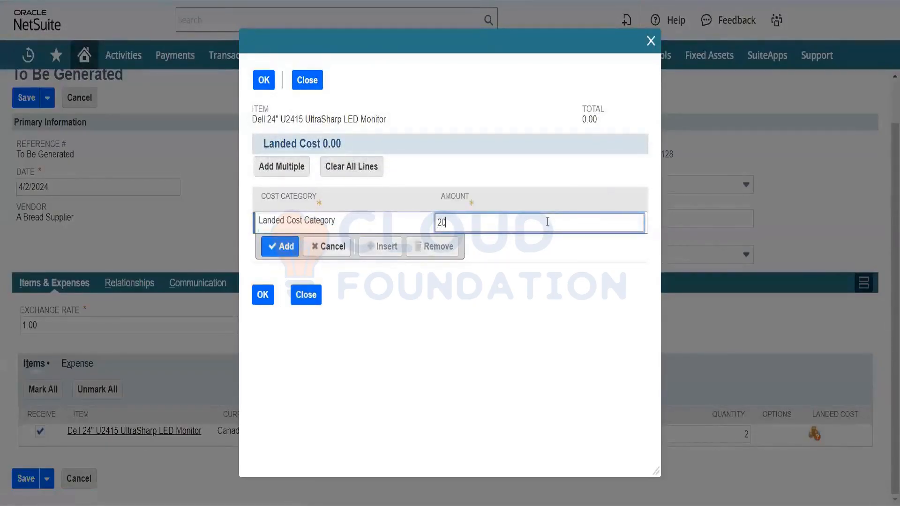
left_click(280, 246)
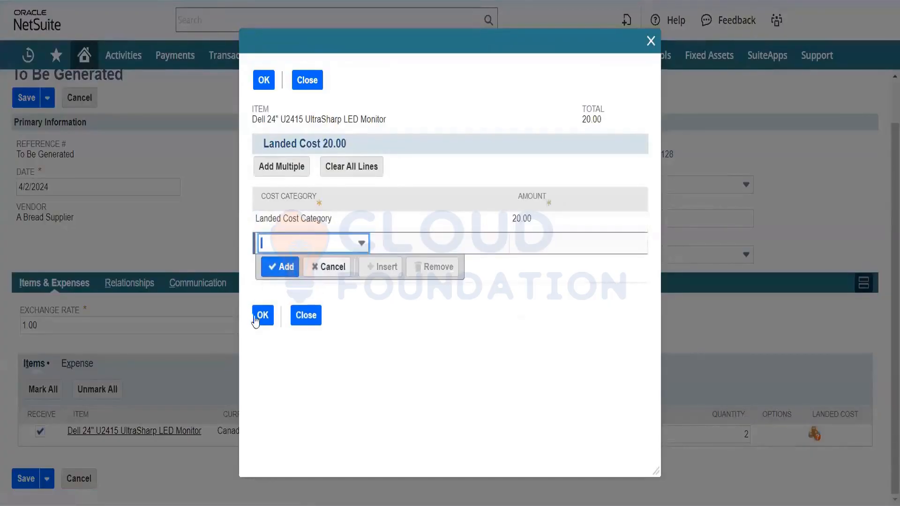
left_click(261, 316)
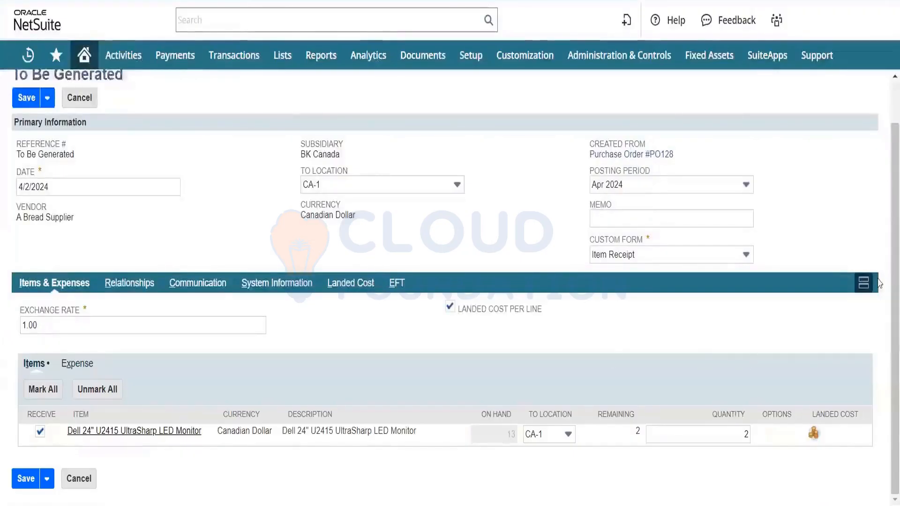
left_click(26, 483)
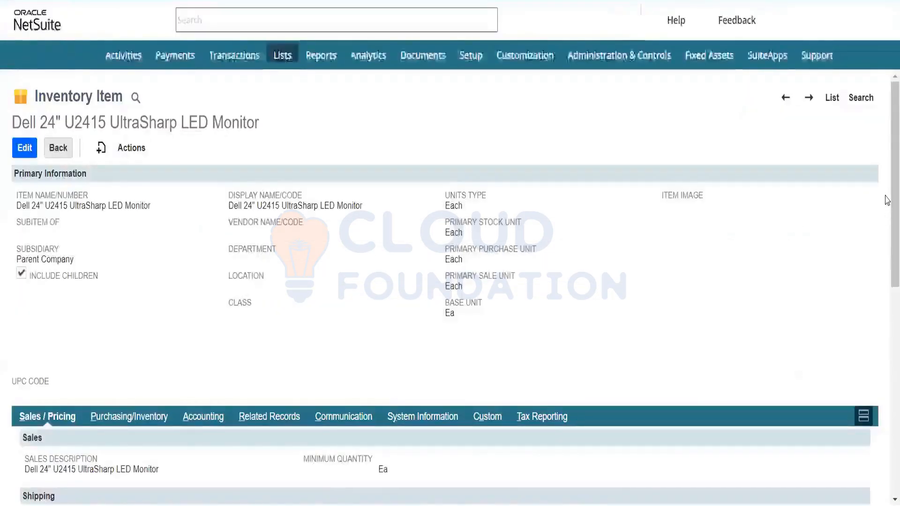
Open the Dell monitor item's purchasing and inventory details and examine the stock quantities for location CA-1
left_click_drag(895, 202, 895, 415)
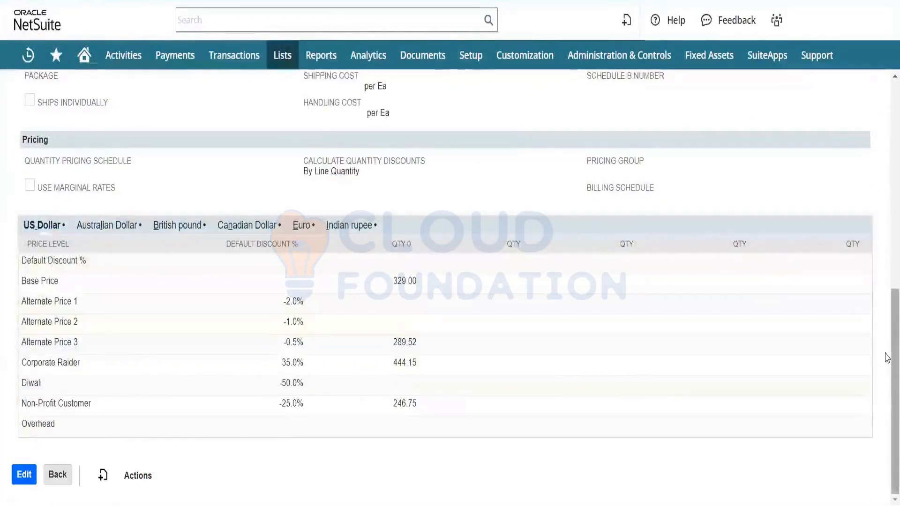
left_click_drag(888, 358, 887, 260)
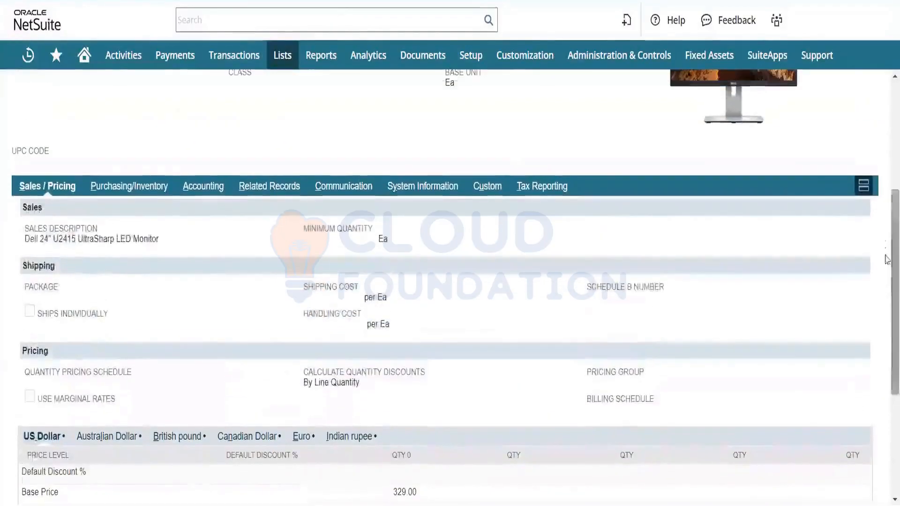
left_click(133, 186)
left_click_drag(888, 182, 890, 417)
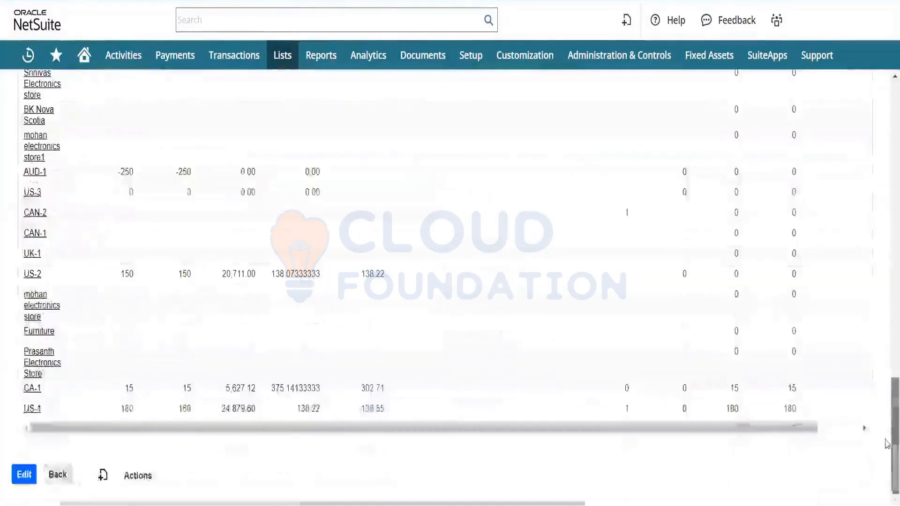
double_click(133, 393)
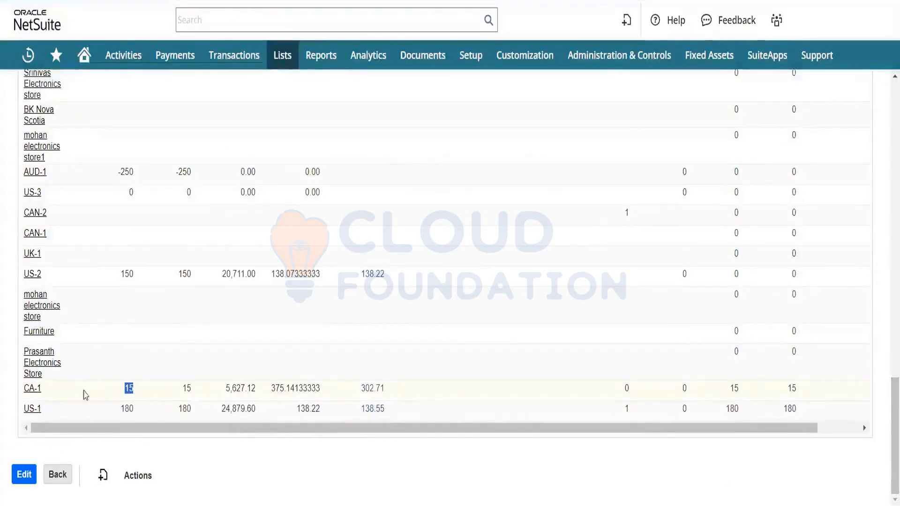
left_click_drag(197, 398, 117, 396)
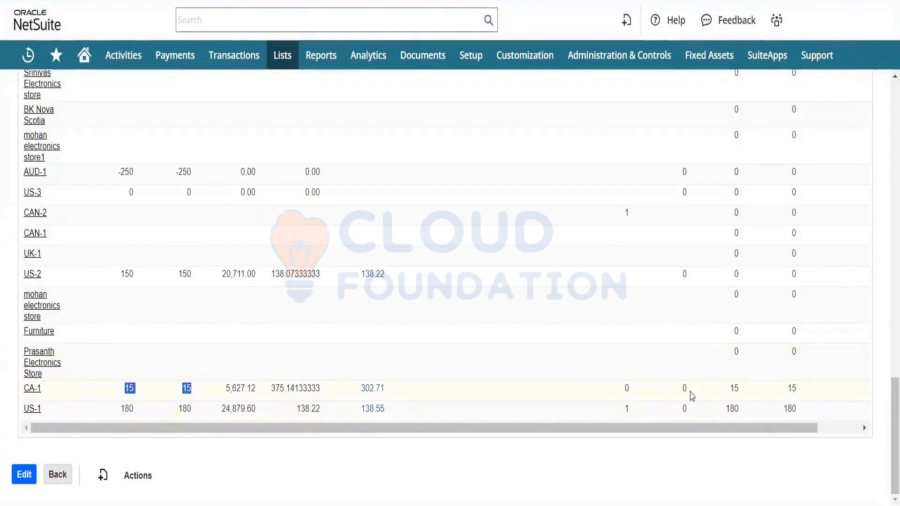
left_click(628, 387)
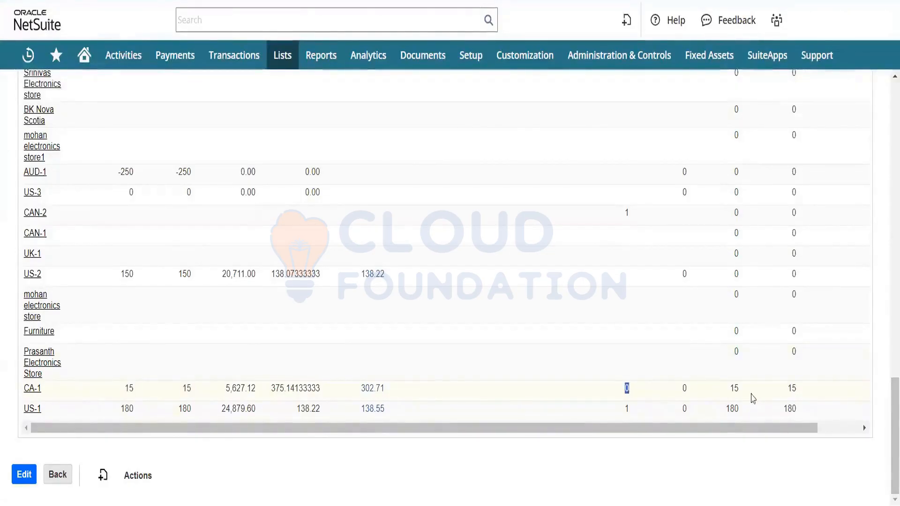
double_click(734, 388)
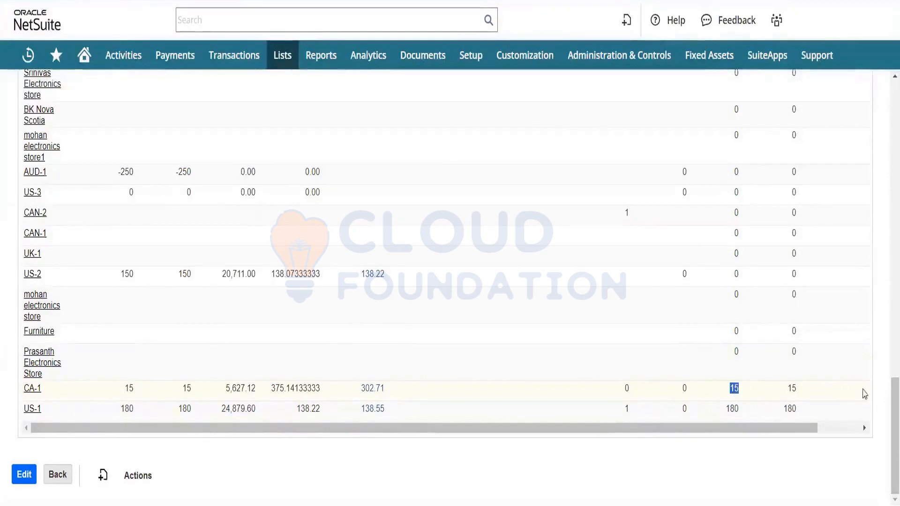
Compare the Dell monitor's available and on-order quantities across locations CA-1, US-1 and CAN-2
left_click_drag(893, 396, 888, 375)
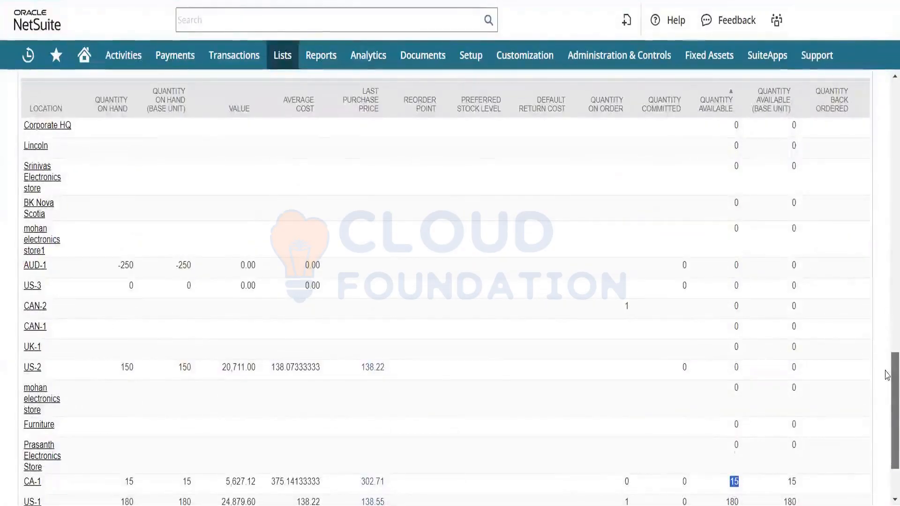
left_click_drag(888, 375, 886, 396)
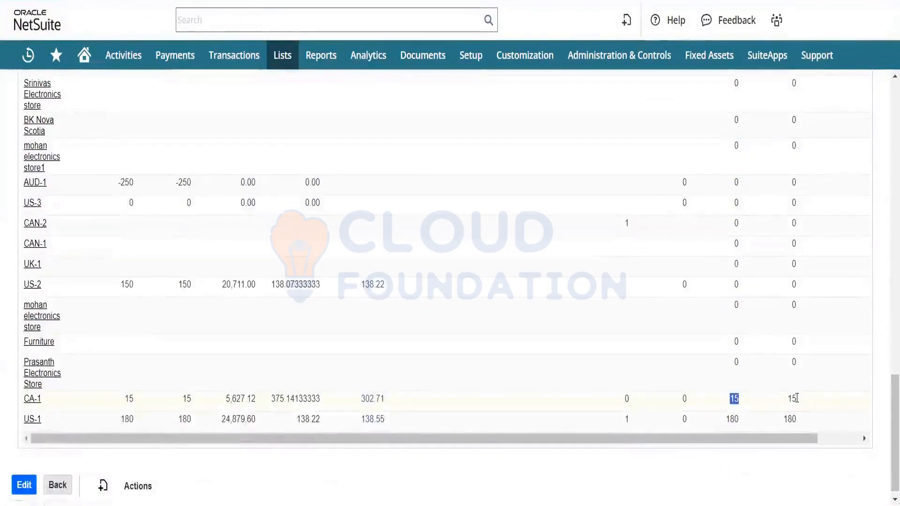
left_click_drag(796, 398, 733, 400)
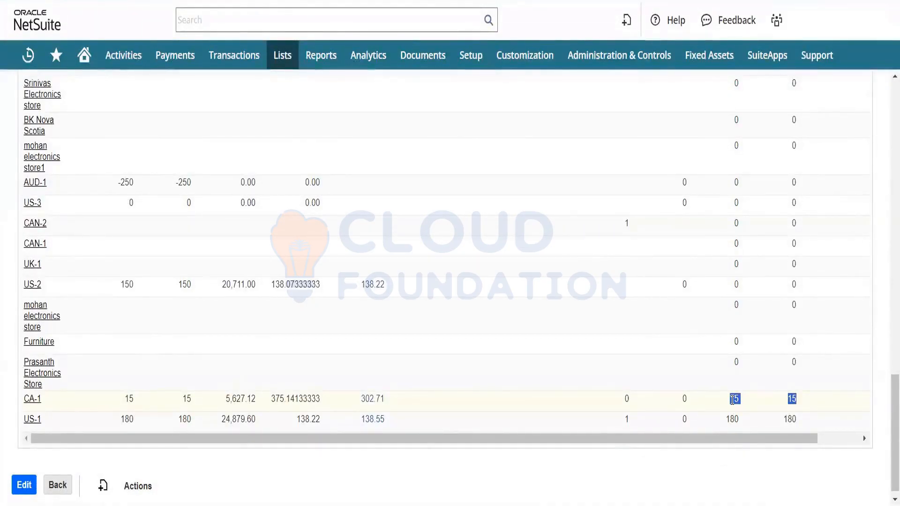
double_click(733, 420)
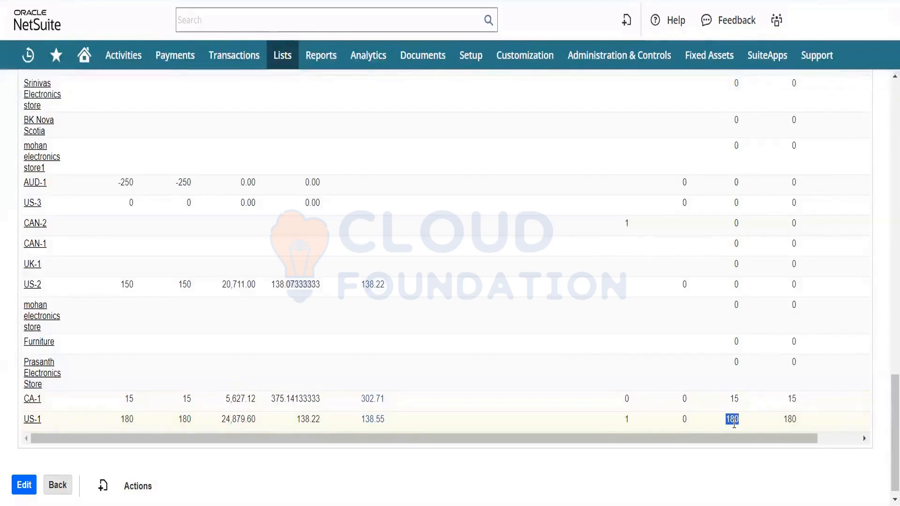
double_click(627, 420)
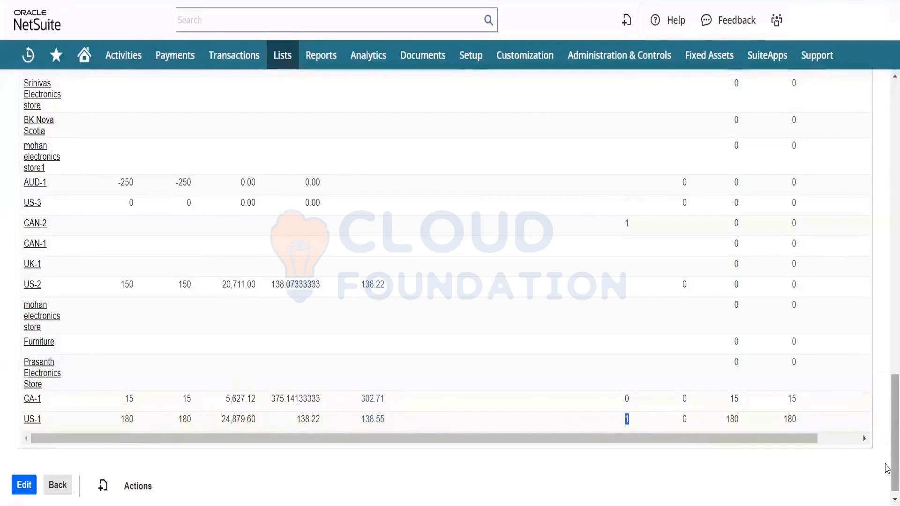
scroll(887, 432, "up", 1)
scroll(888, 432, "up", 2)
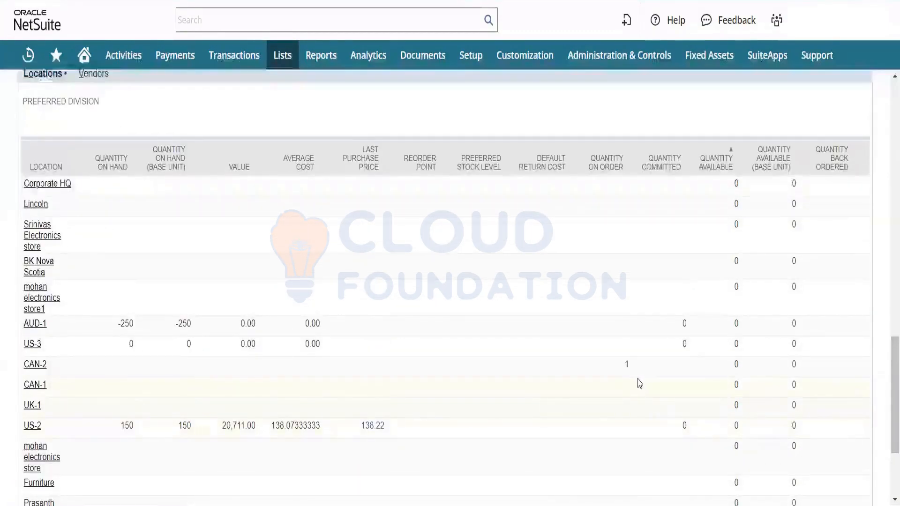
double_click(628, 371)
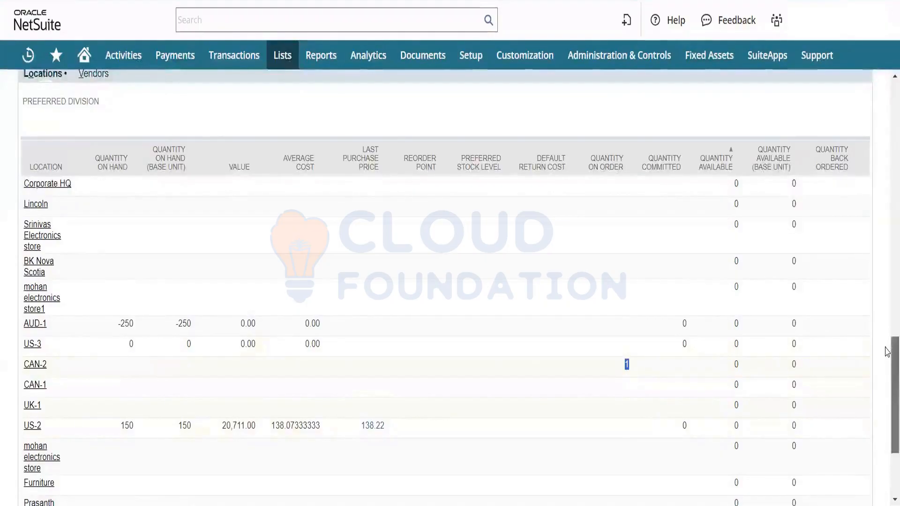
Reopen the A Bread Supplier purchase order from the recent records and check its billing status
left_click_drag(888, 352, 886, 93)
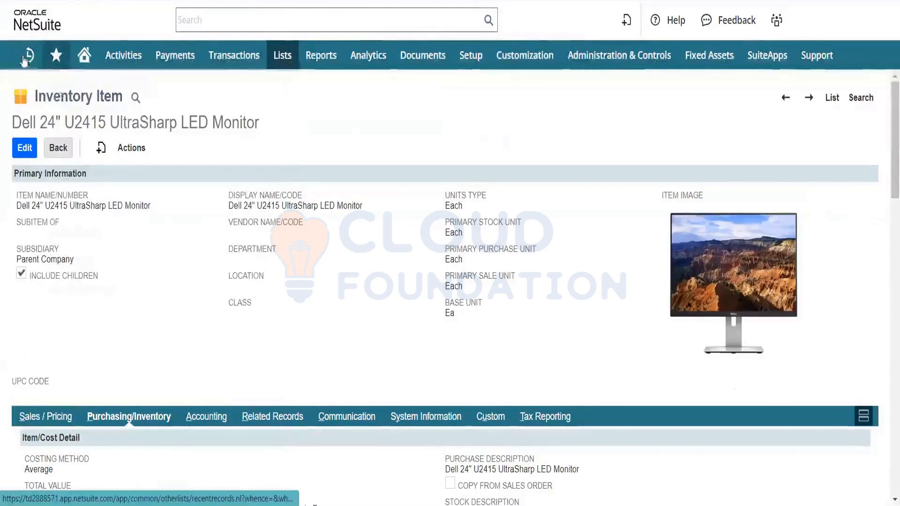
mouse_move(26, 58)
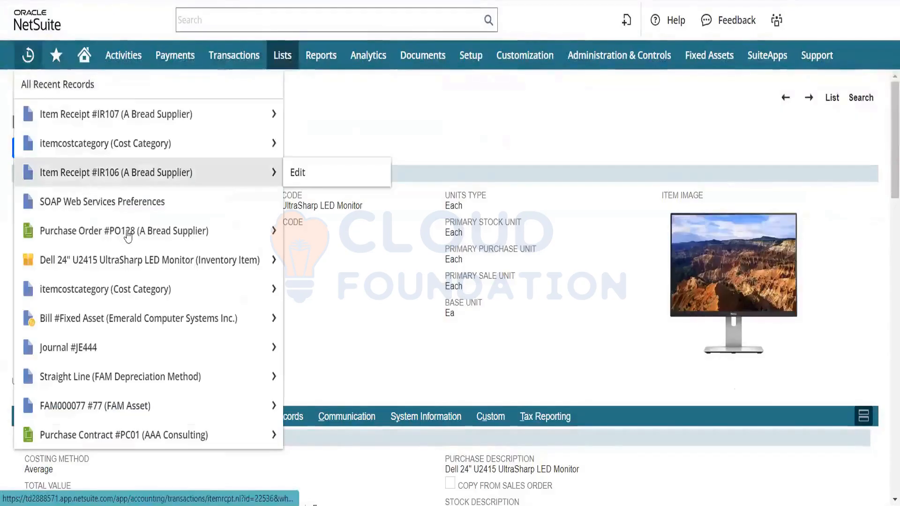
right_click(183, 231)
left_click(207, 243)
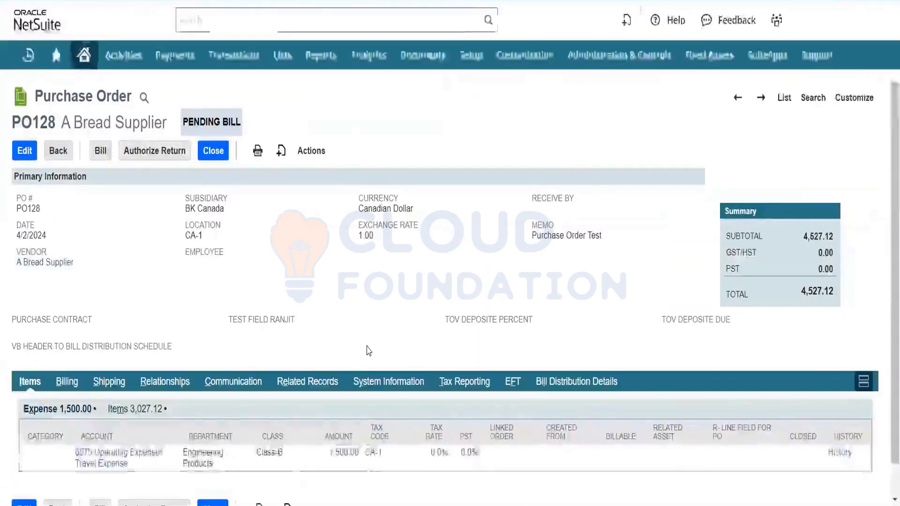
triple_click(227, 123)
left_click(232, 125)
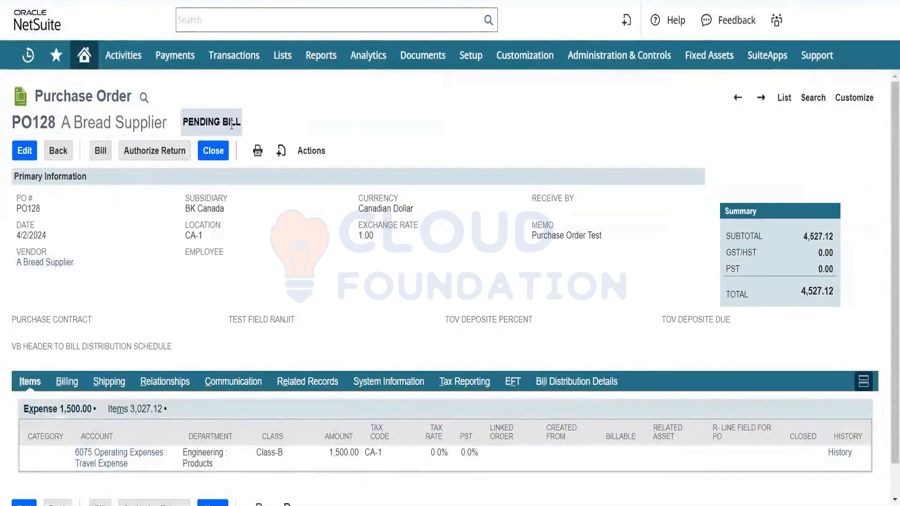
left_click_drag(237, 125, 185, 122)
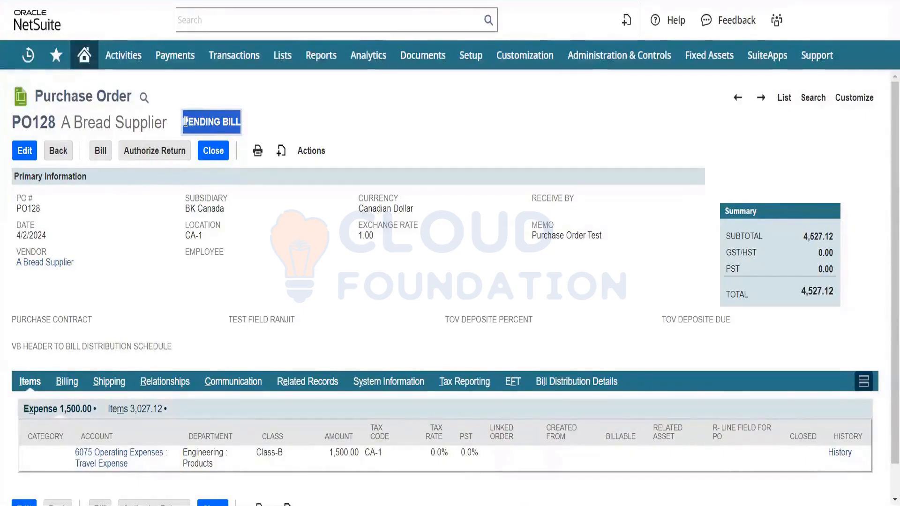
left_click(186, 122)
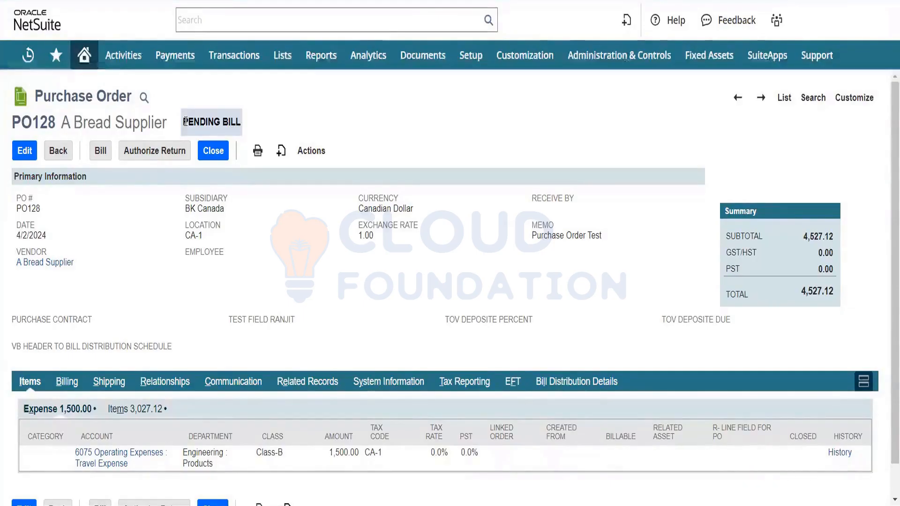
triple_click(212, 121)
left_click(172, 212)
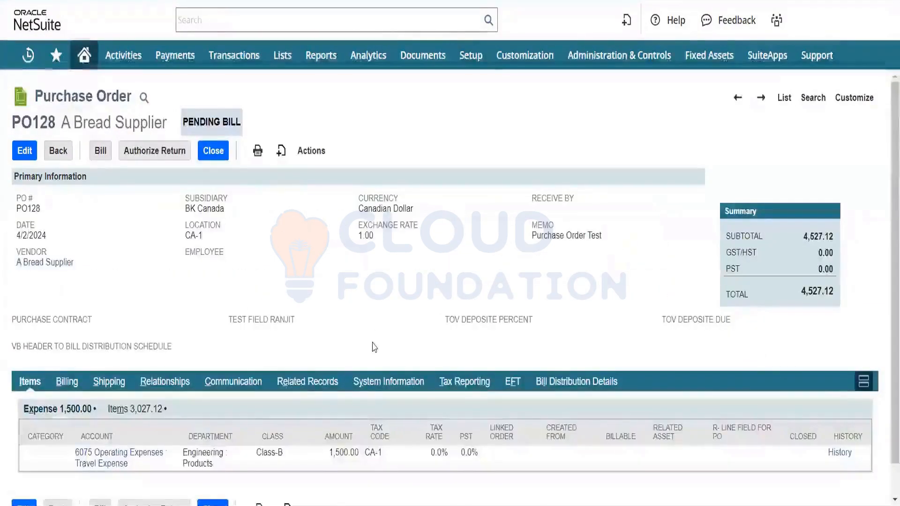
Examine the purchase order's related records and check the numbers of its linked item receipts
left_click(309, 383)
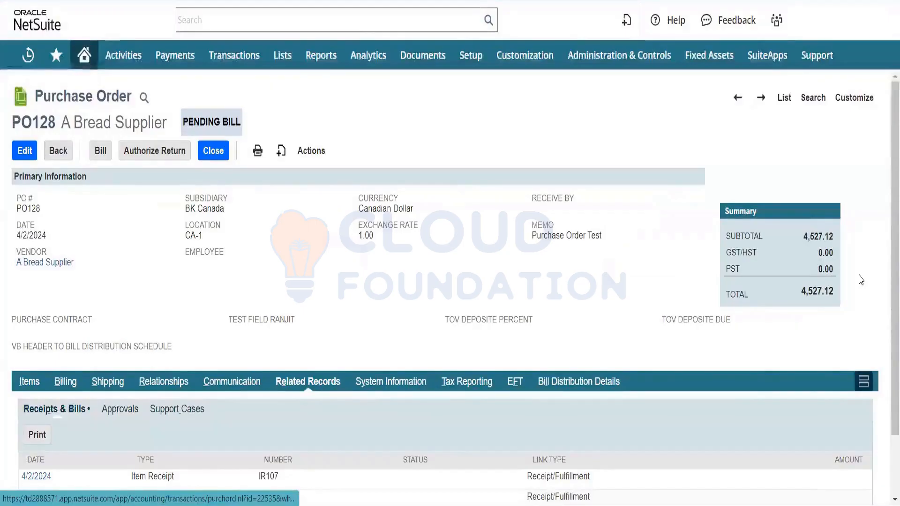
scroll(861, 280, "down", 2)
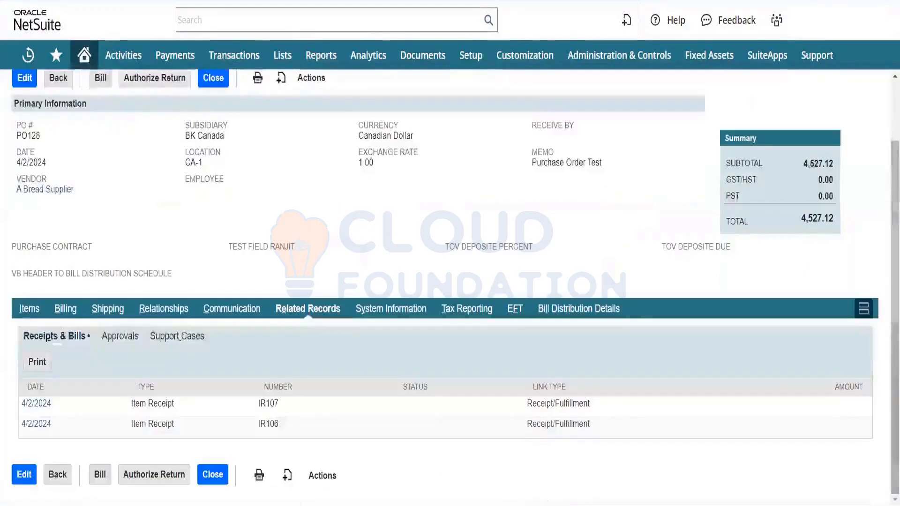
double_click(270, 404)
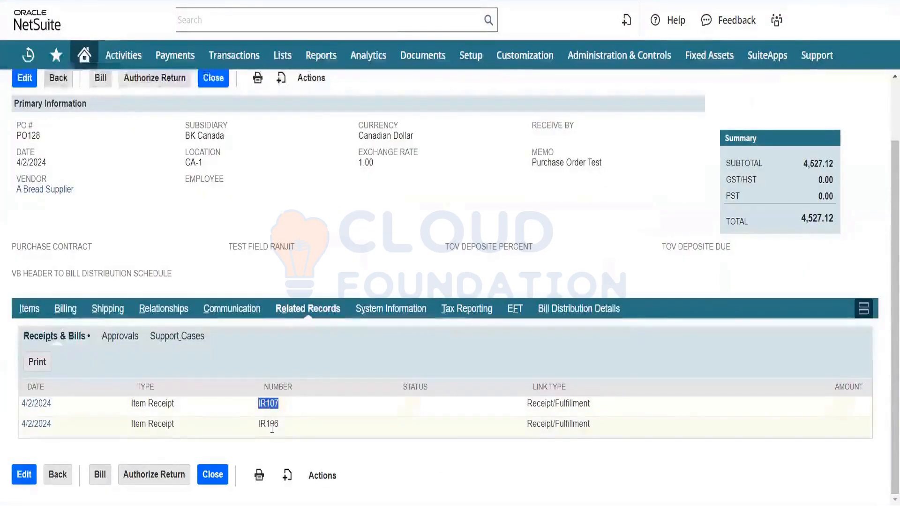
double_click(273, 424)
double_click(275, 405)
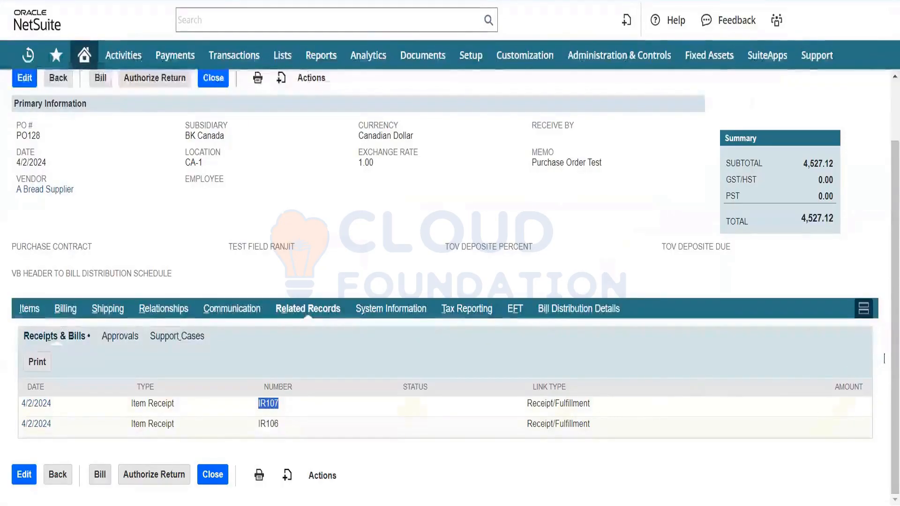
scroll(415, 210, "up", 2)
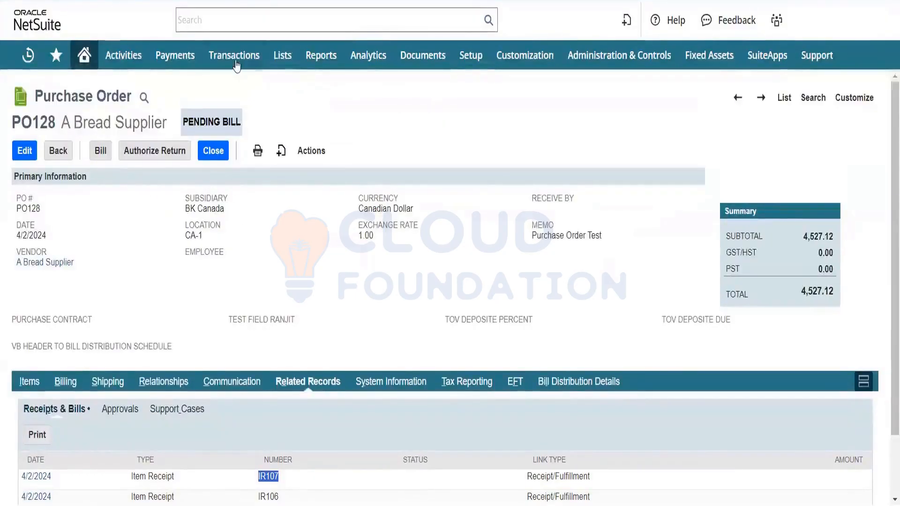
Start a standalone vendor bill for A Bread Supplier at location CA-1 and look at its item lines
mouse_move(237, 66)
mouse_move(260, 147)
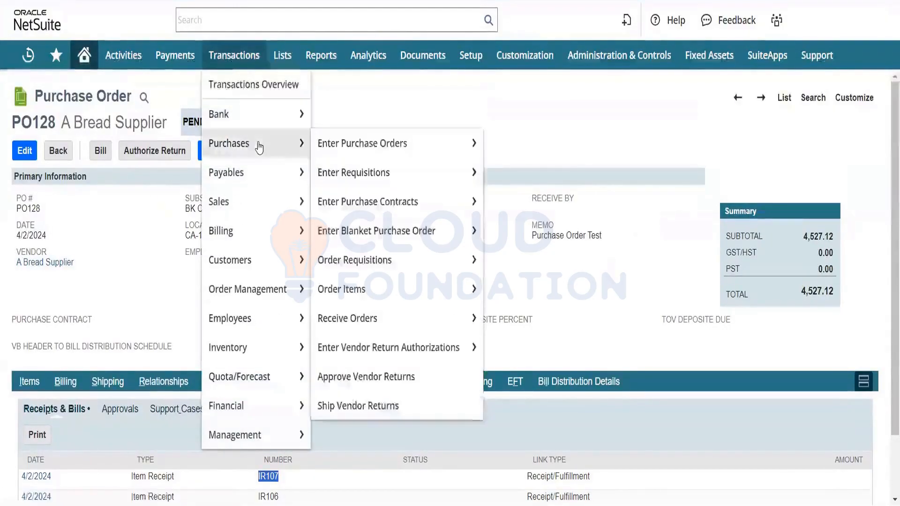
mouse_move(262, 173)
mouse_move(365, 202)
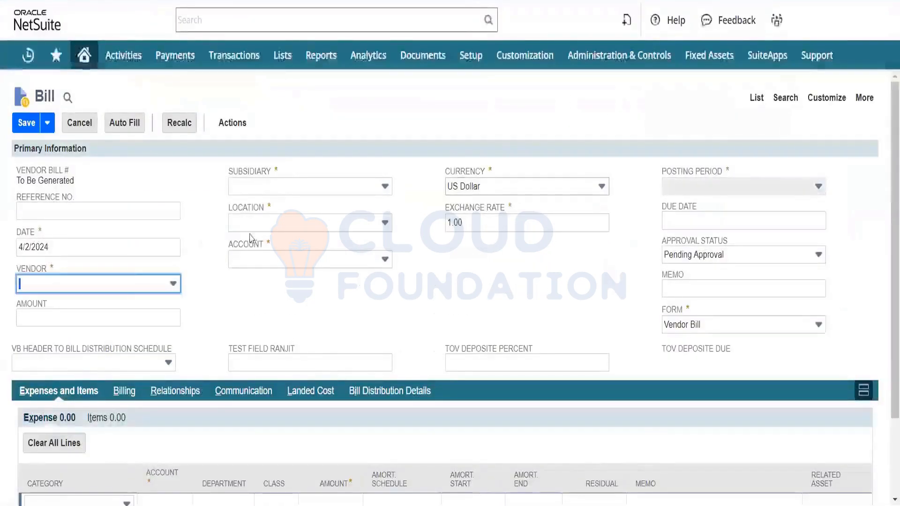
left_click(112, 287)
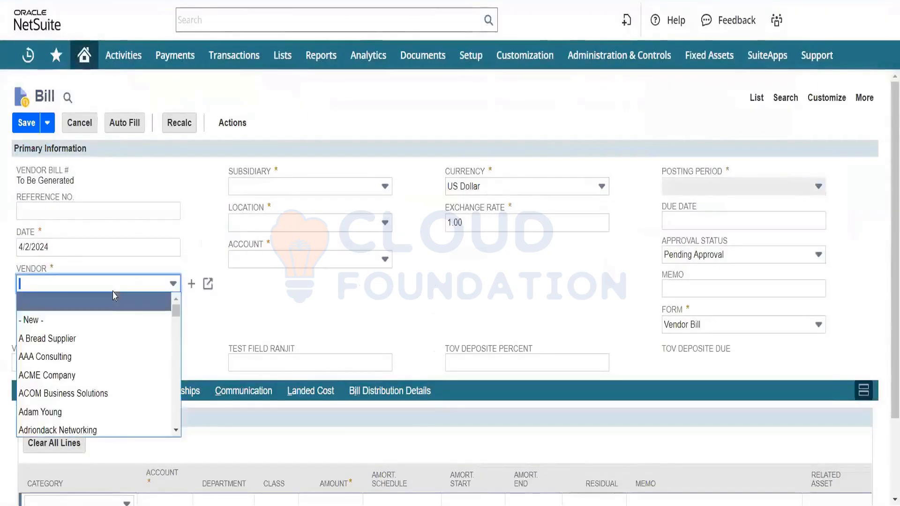
left_click(113, 340)
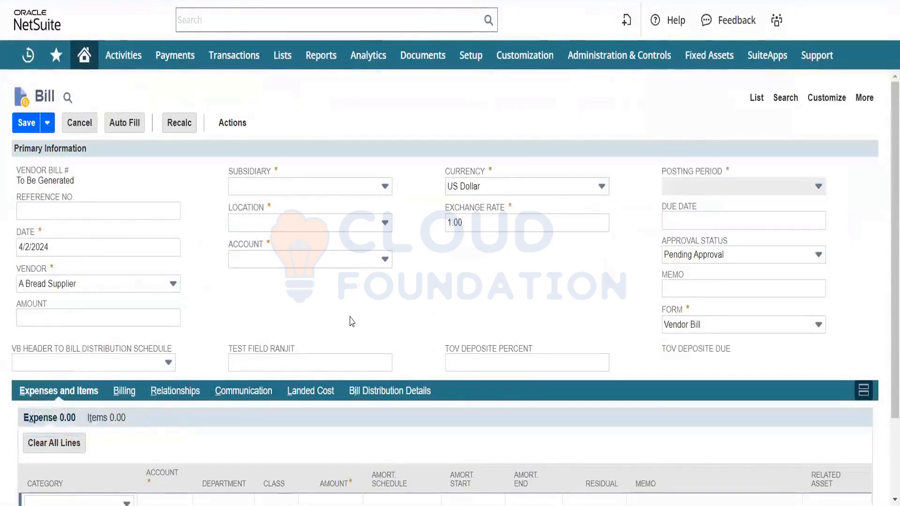
left_click(317, 230)
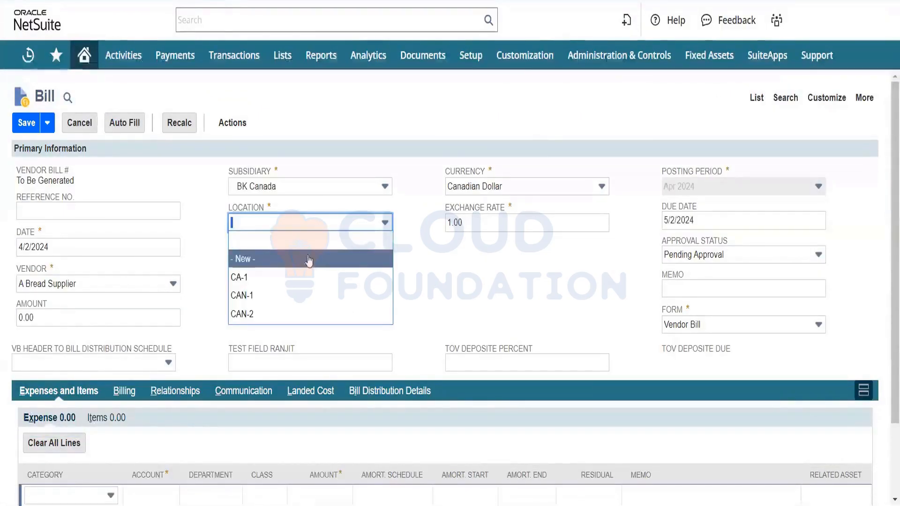
left_click(306, 280)
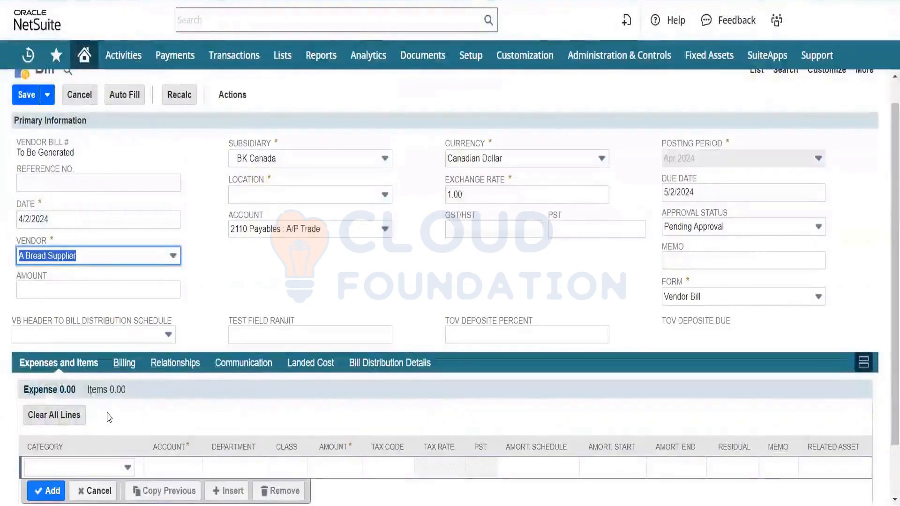
left_click(264, 273)
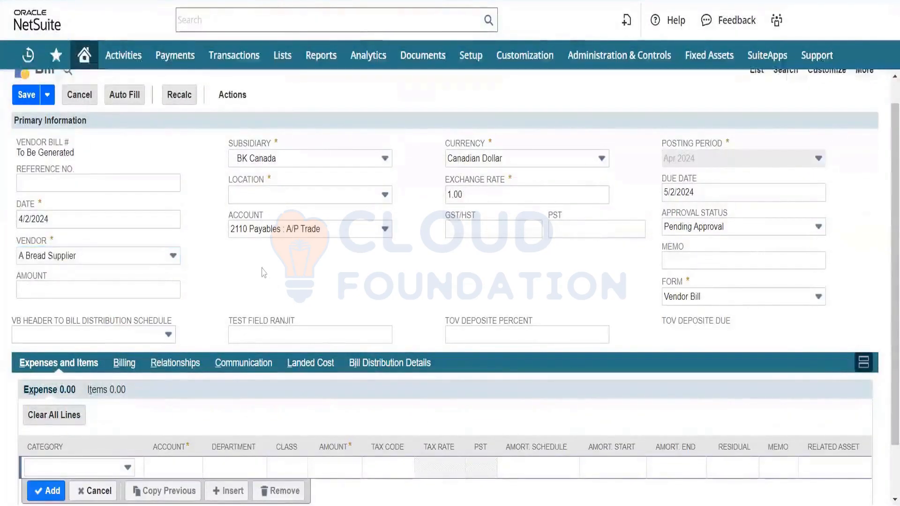
scroll(887, 252, "down", 2)
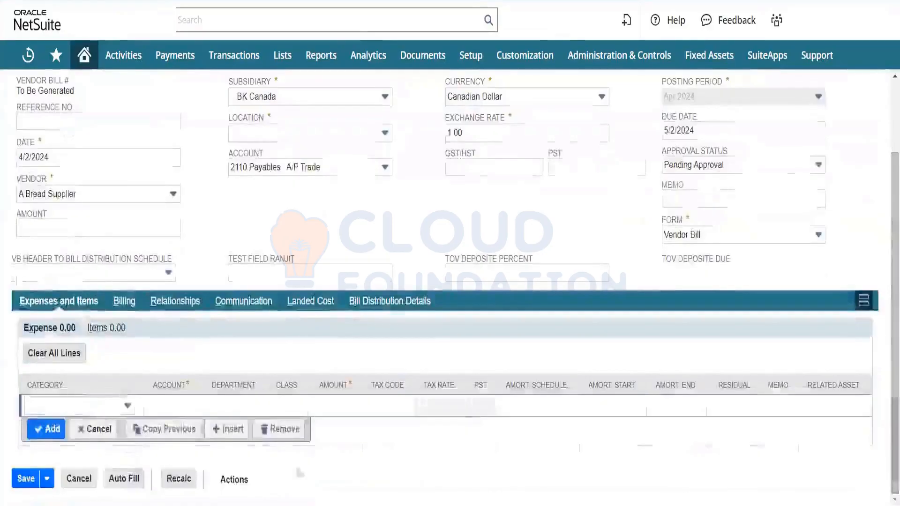
left_click(109, 330)
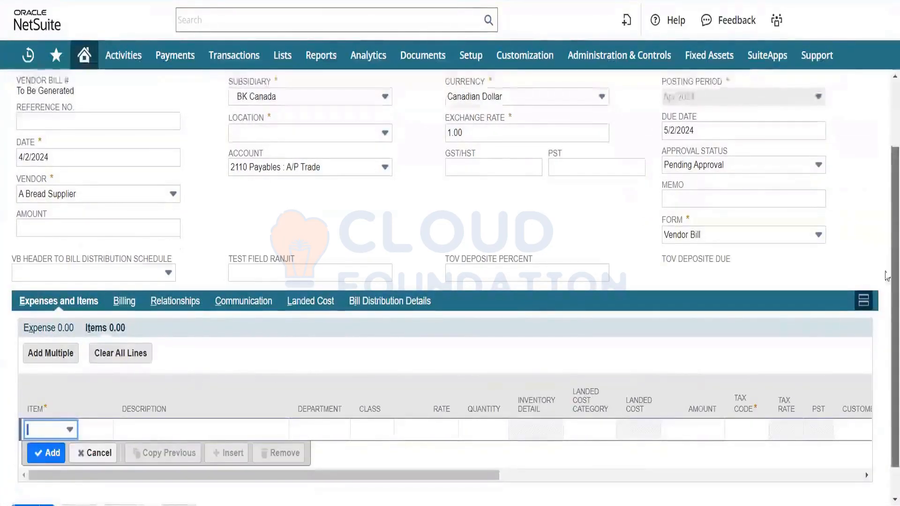
scroll(887, 276, "up", 2)
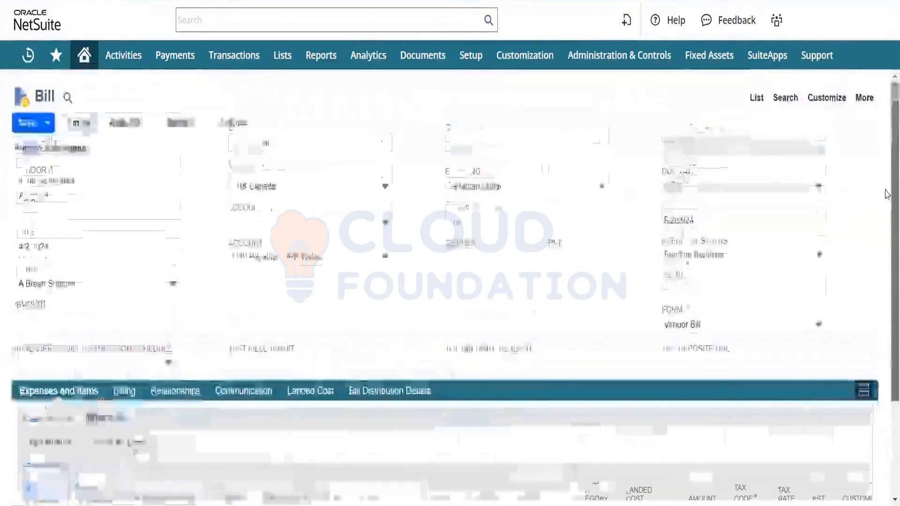
Leave the unsaved bill for the list of existing bills and sort that list by date
left_click(755, 99)
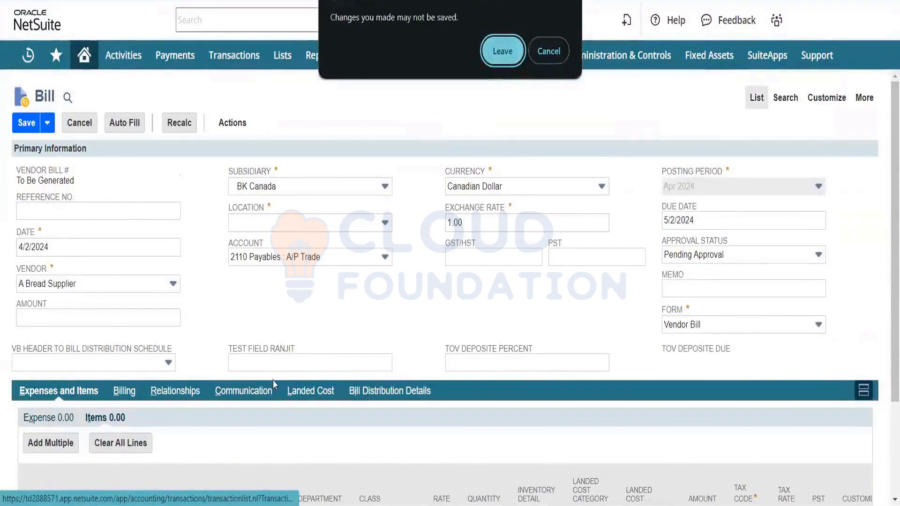
key("Return")
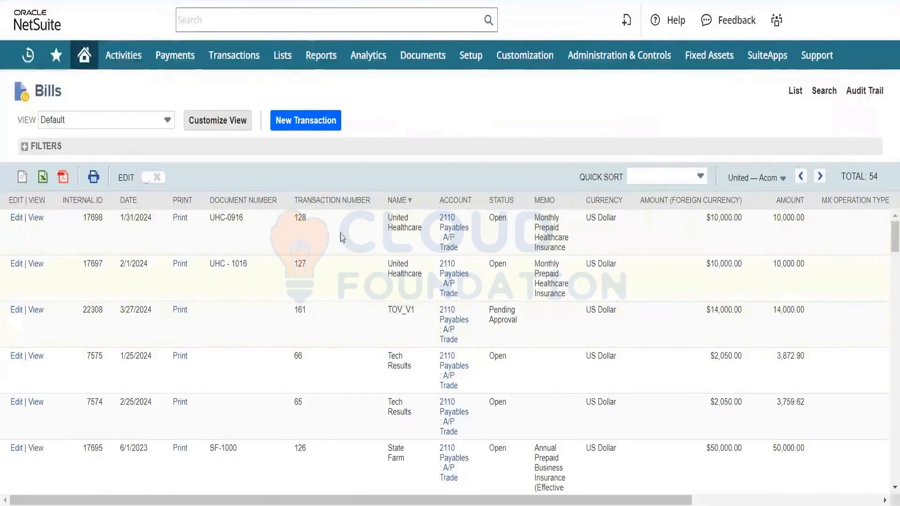
left_click(136, 205)
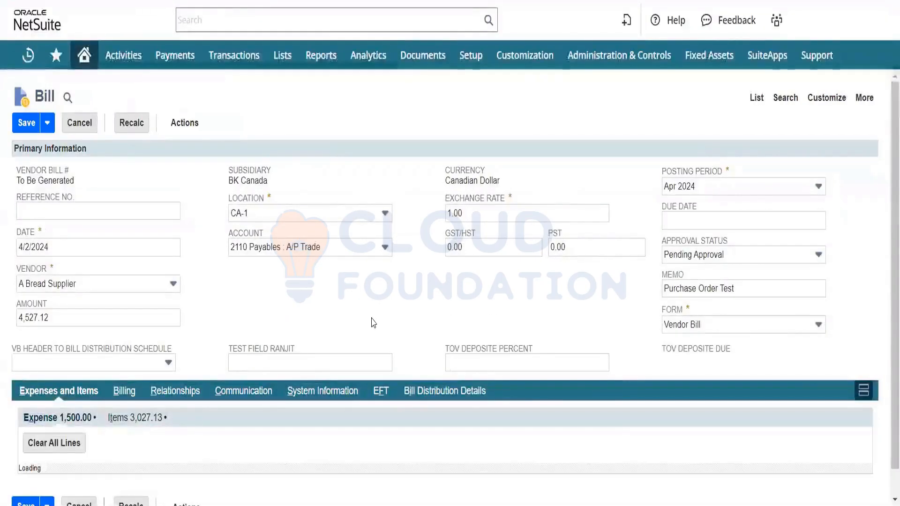
Set the approval status to Approved on the vendor bill made from the purchase order, and review its item lines
left_click(746, 257)
left_click(736, 290)
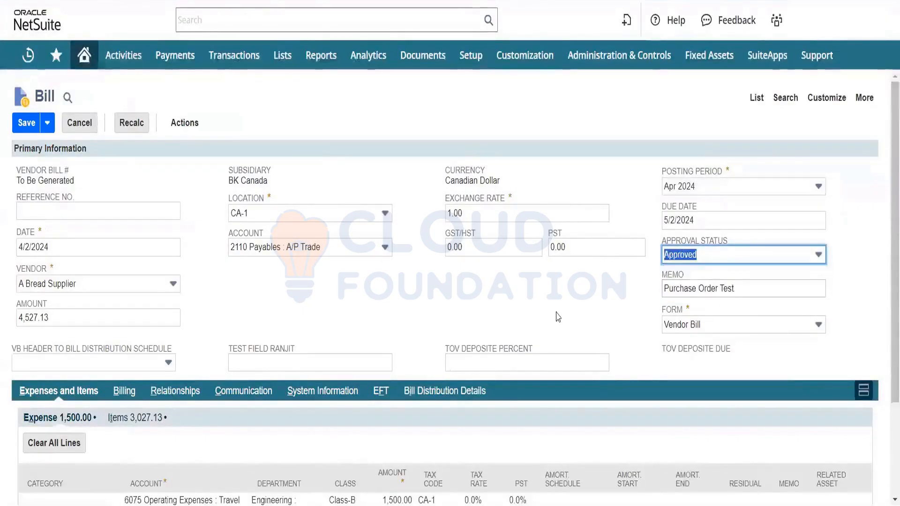
scroll(649, 316, "down", 3)
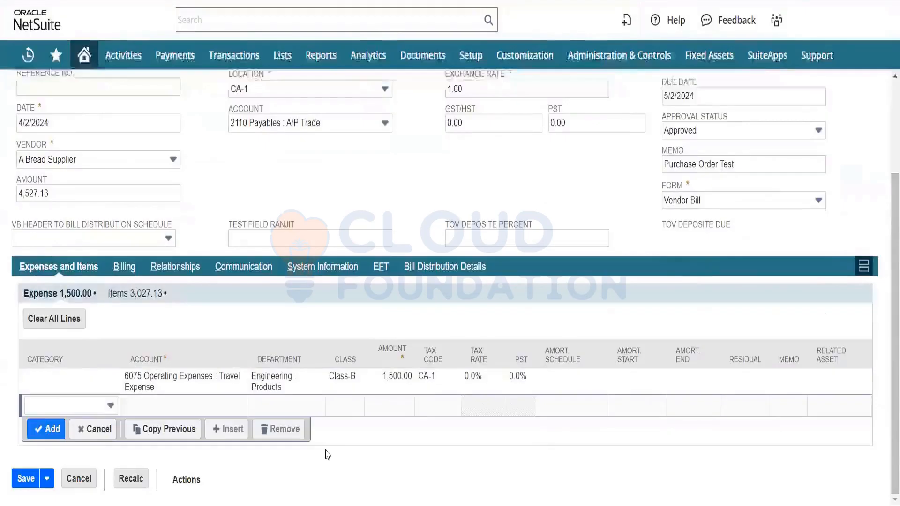
left_click(133, 294)
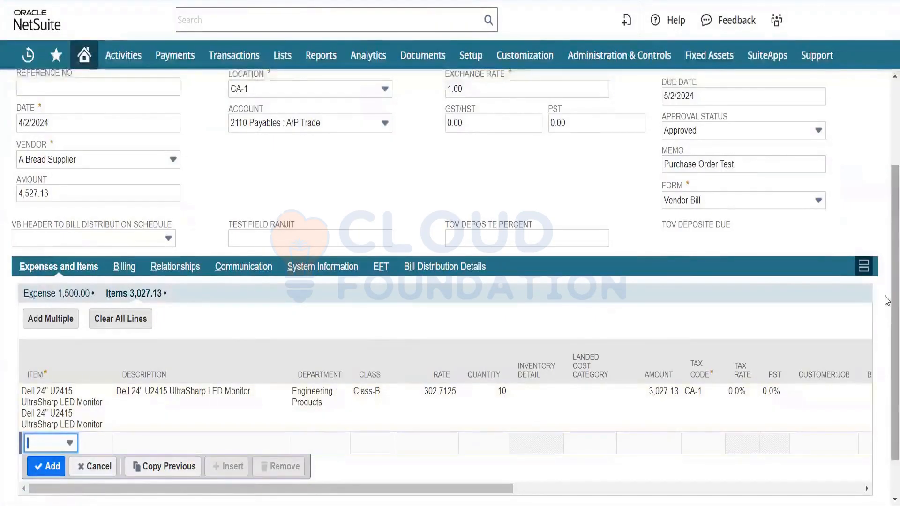
Save the approved vendor bill for A Bread Supplier, accepting the vendor credit limit warning
scroll(888, 301, "up", 3)
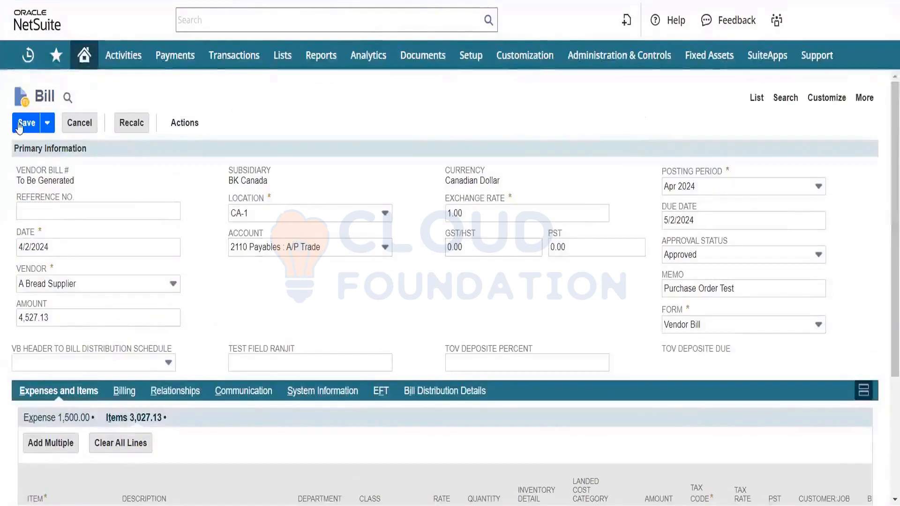
left_click(19, 125)
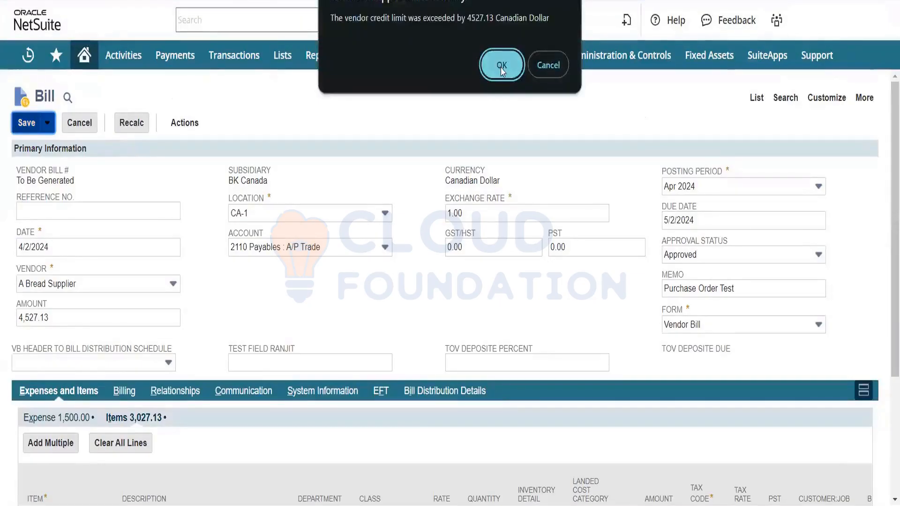
left_click_drag(360, 20, 511, 31)
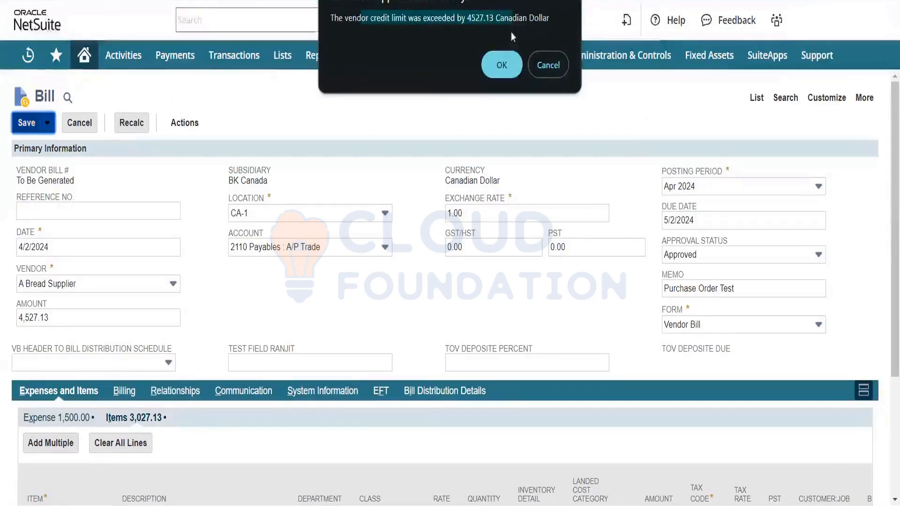
left_click(502, 66)
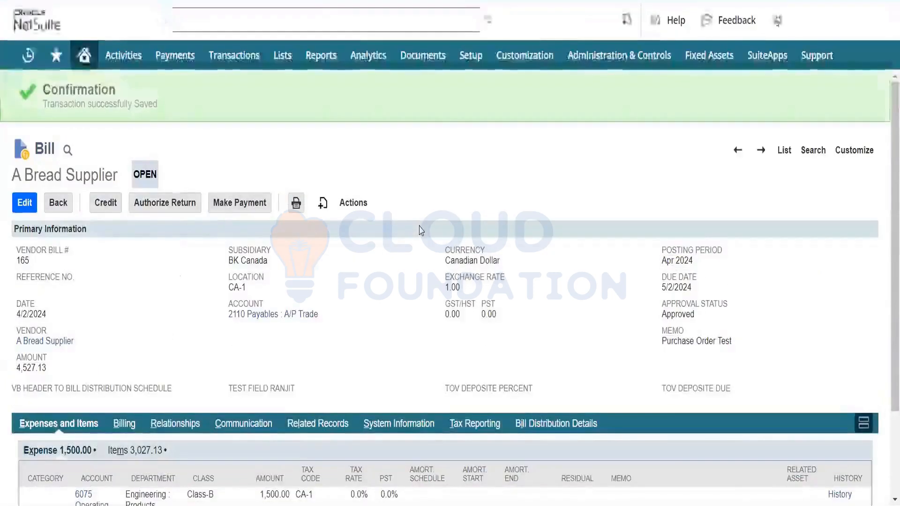
Review the saved bill's GL impact, comparing the A/P Trade credit with the Travel Expense and Accrued Purchases debits
mouse_move(355, 202)
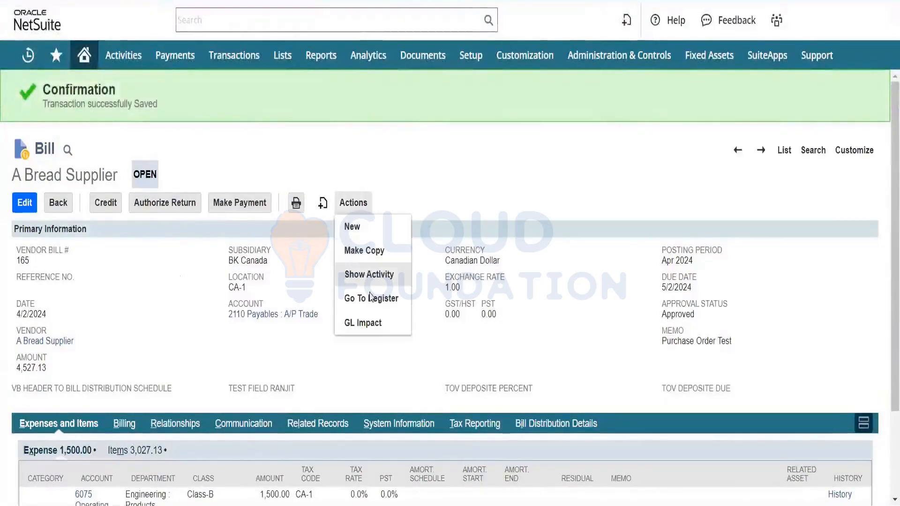
left_click(373, 323)
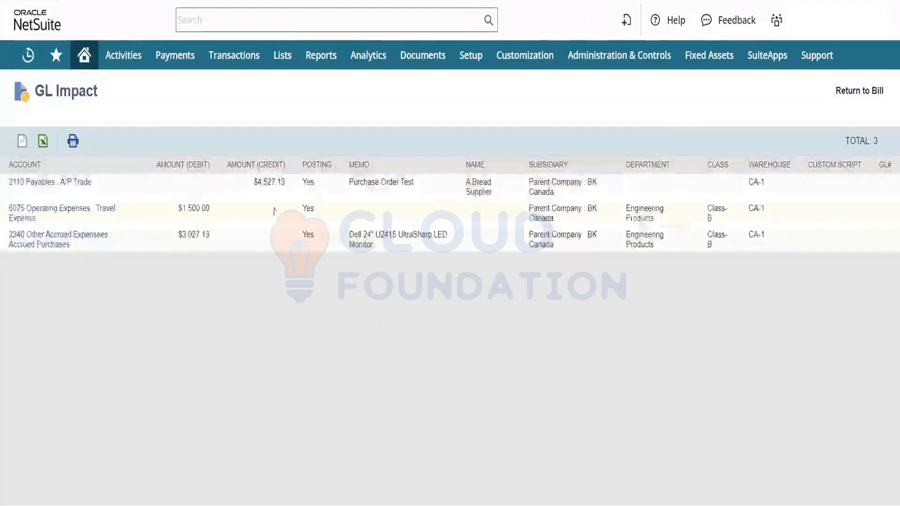
left_click_drag(286, 183, 250, 184)
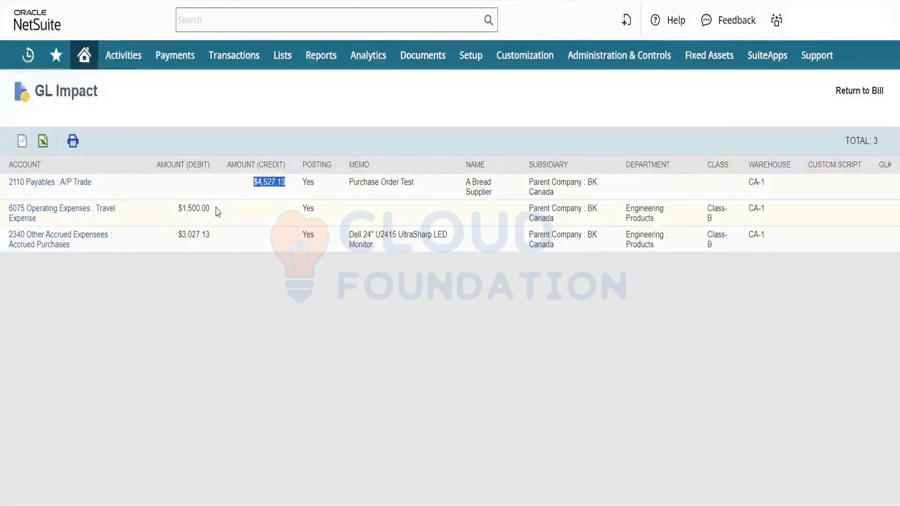
left_click_drag(214, 209, 179, 242)
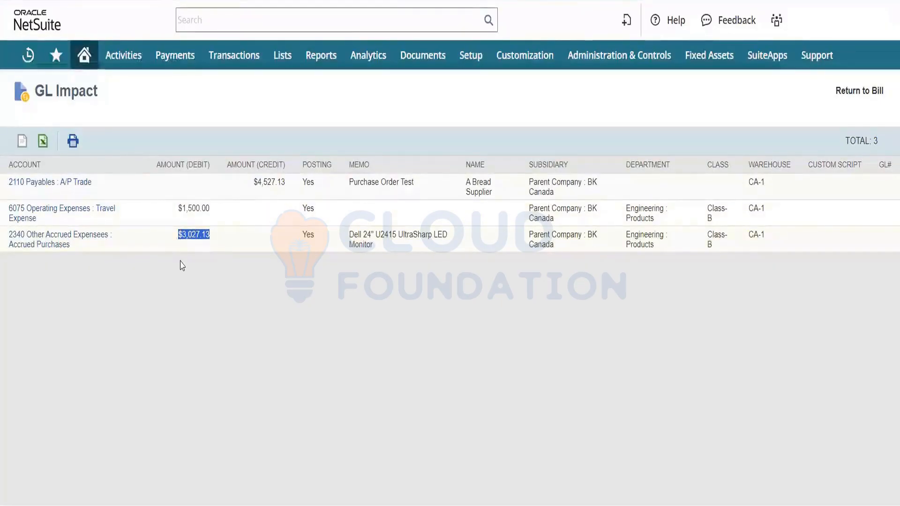
triple_click(204, 212)
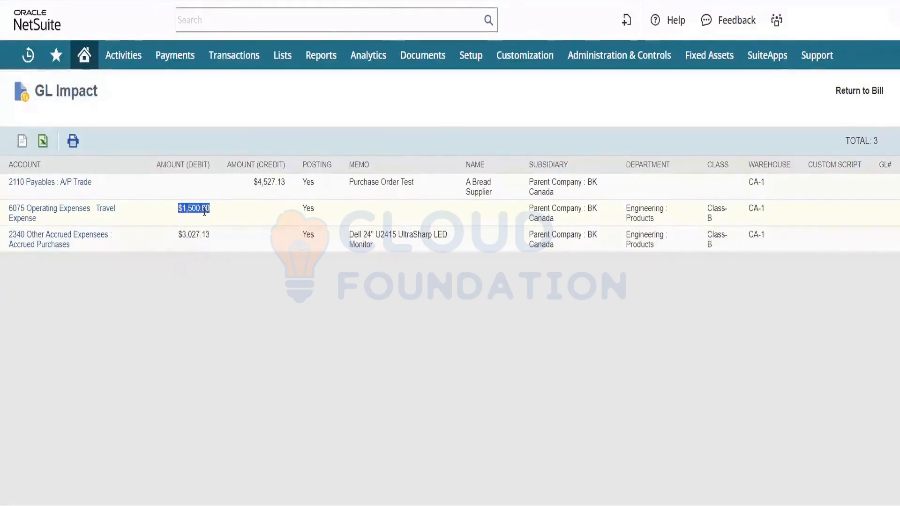
triple_click(201, 238)
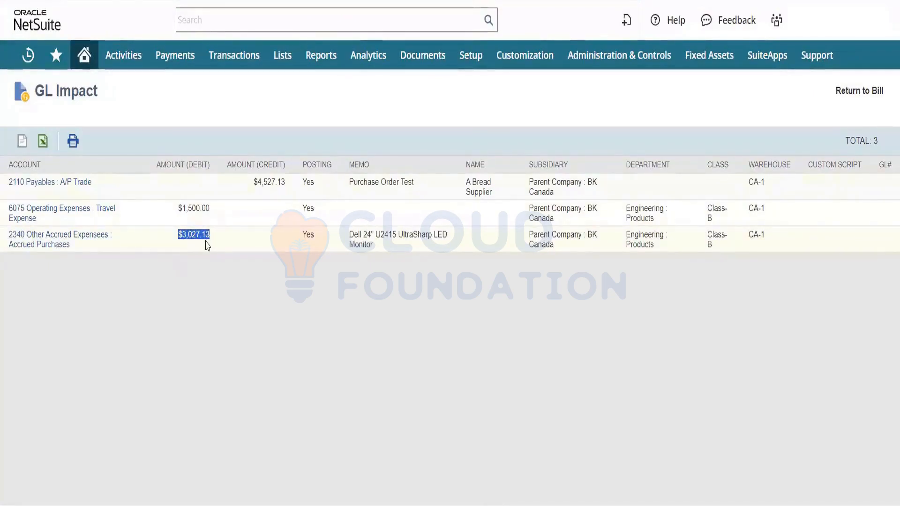
double_click(274, 182)
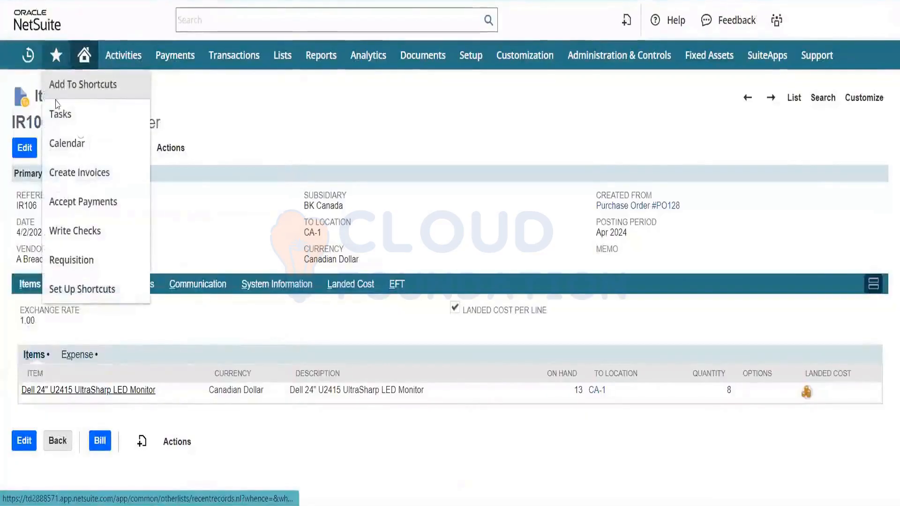
Look up the Dell 24" U2415 UltraSharp LED Monitor from the item receipt and examine its related transactions
mouse_move(30, 66)
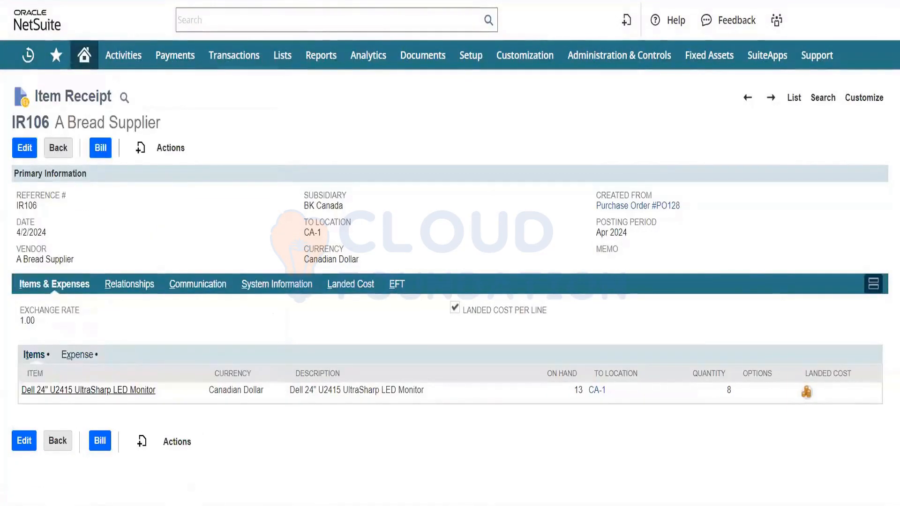
left_click(89, 391)
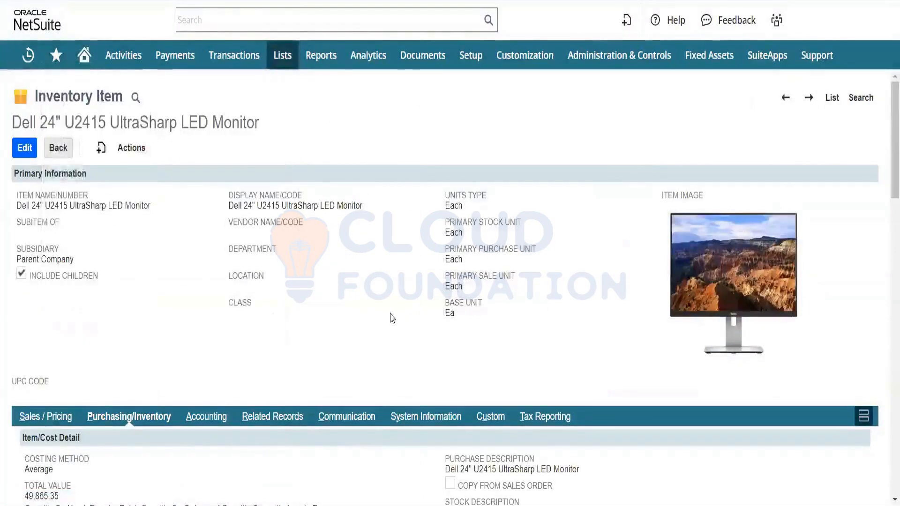
left_click(276, 420)
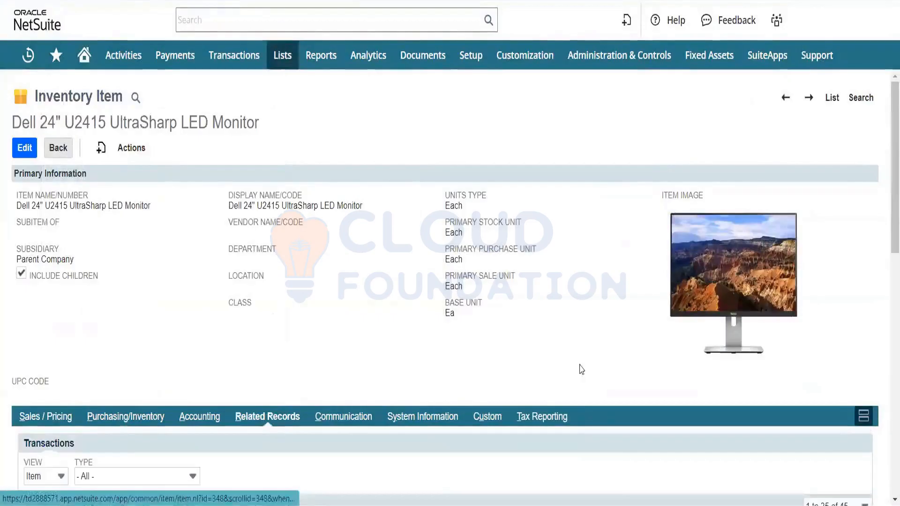
left_click_drag(888, 204, 887, 317)
scroll(888, 316, "up", 6)
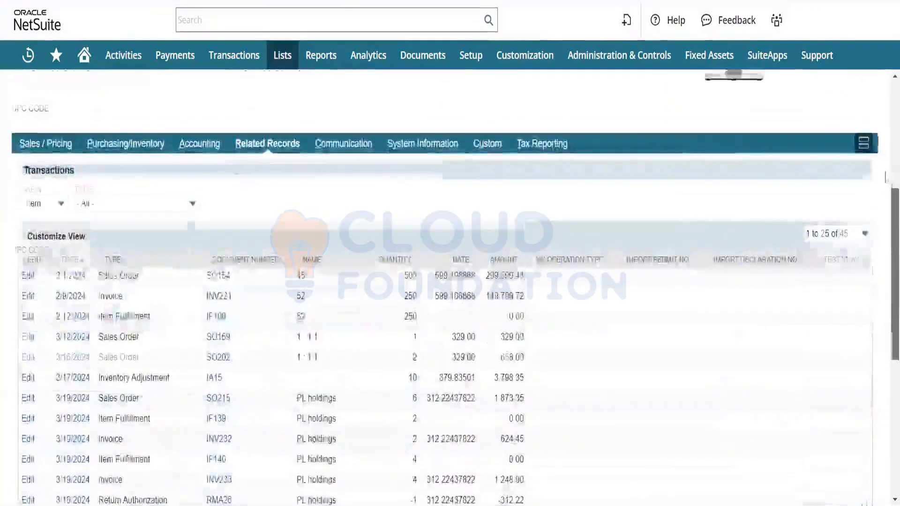
mouse_move(436, 59)
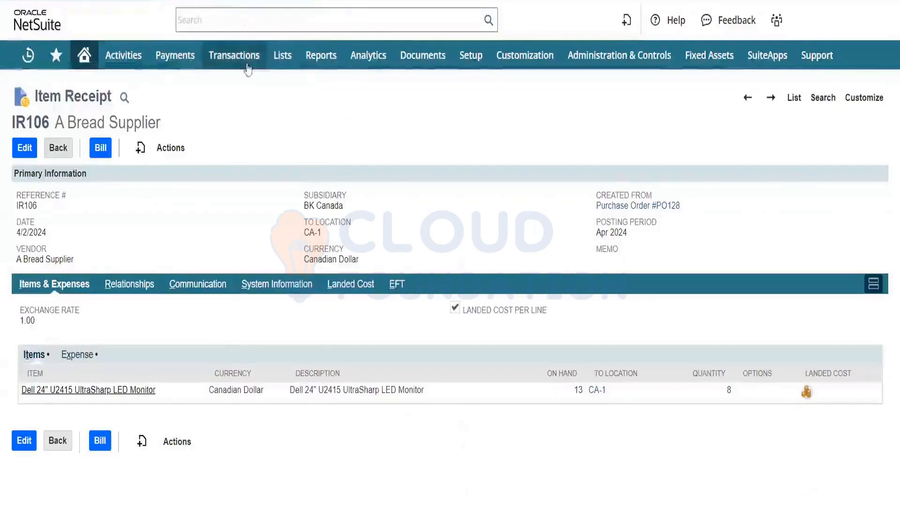
Reopen the recent A Bread Supplier purchase order and check its system notes and related records for the linked bill
mouse_move(29, 55)
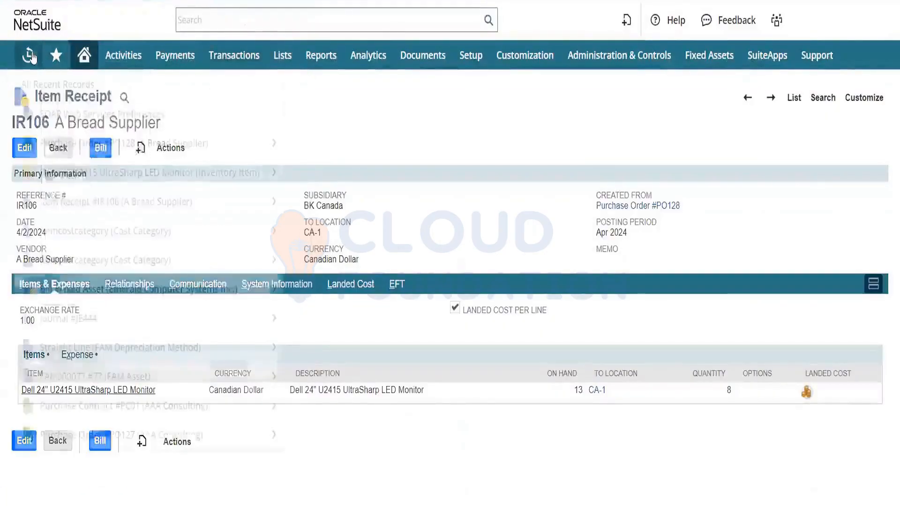
right_click(124, 150)
left_click(136, 158)
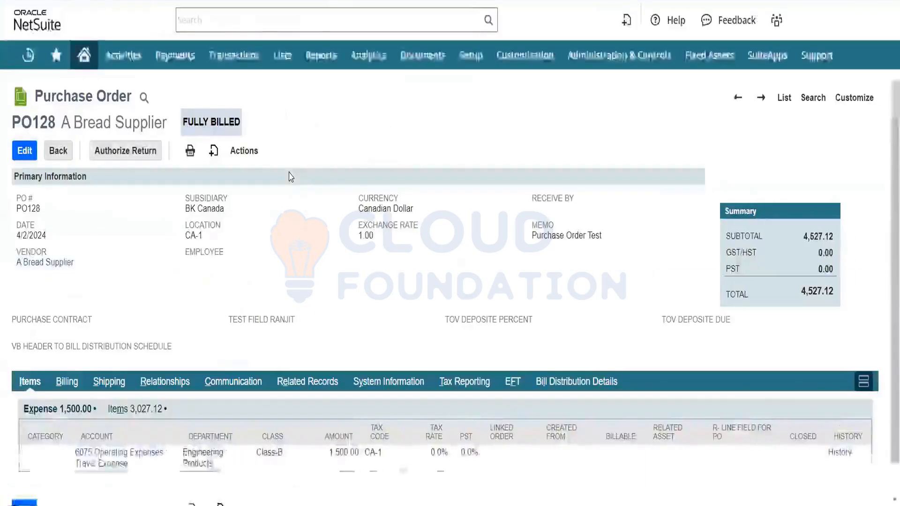
left_click(386, 386)
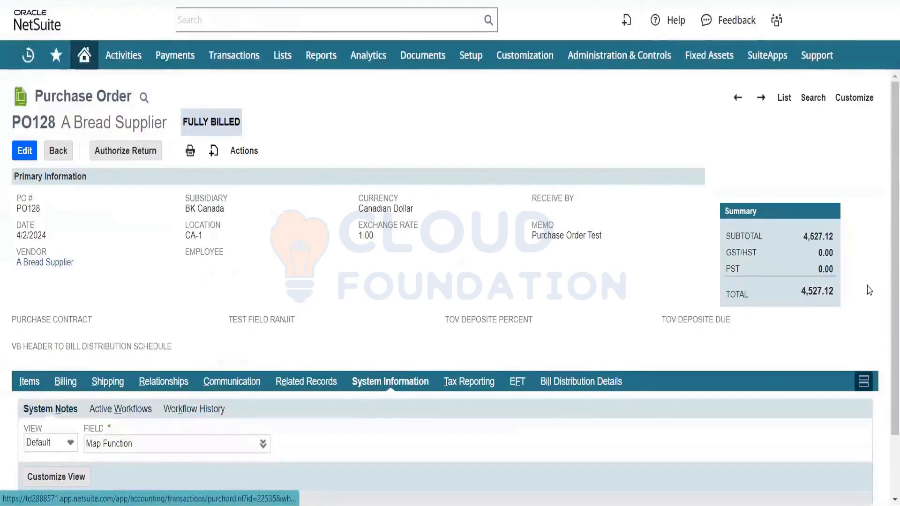
scroll(886, 282, "down", 2)
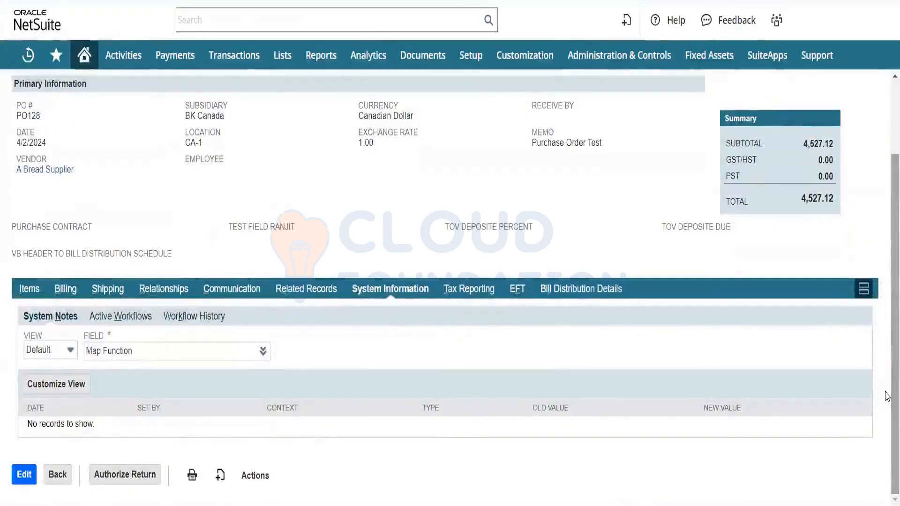
left_click(306, 289)
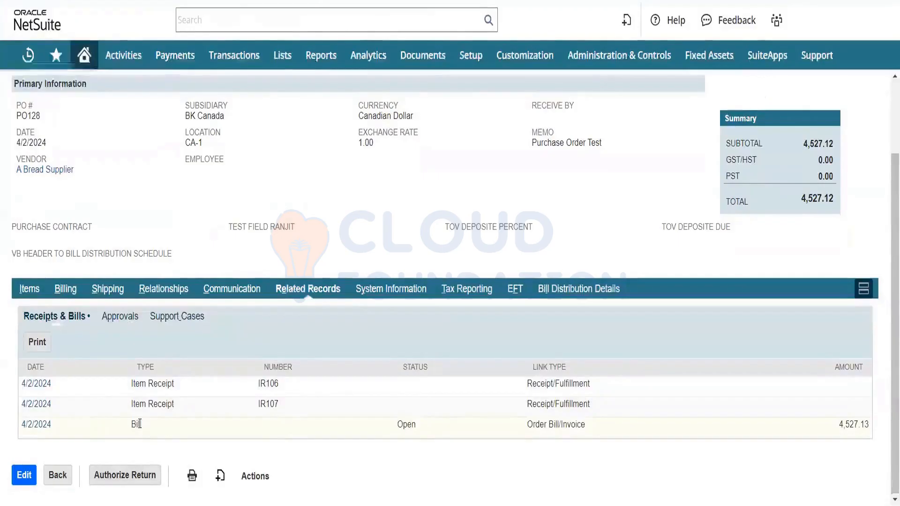
left_click_drag(143, 428, 123, 427)
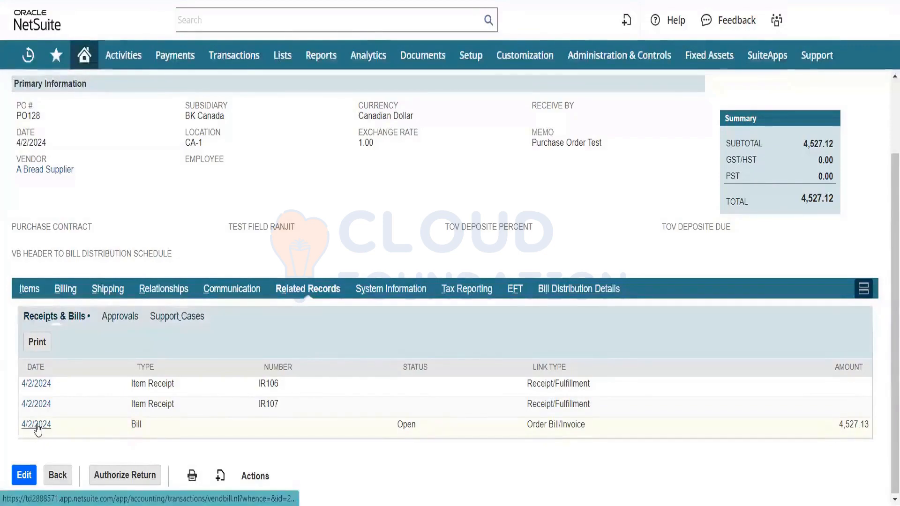
Open the bill linked to the purchase order and start a bill payment from it
left_click(38, 428)
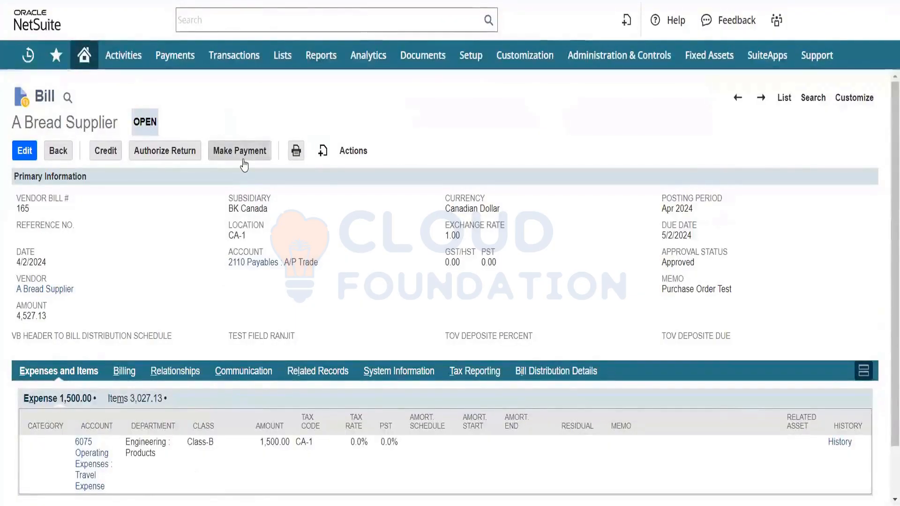
mouse_move(243, 58)
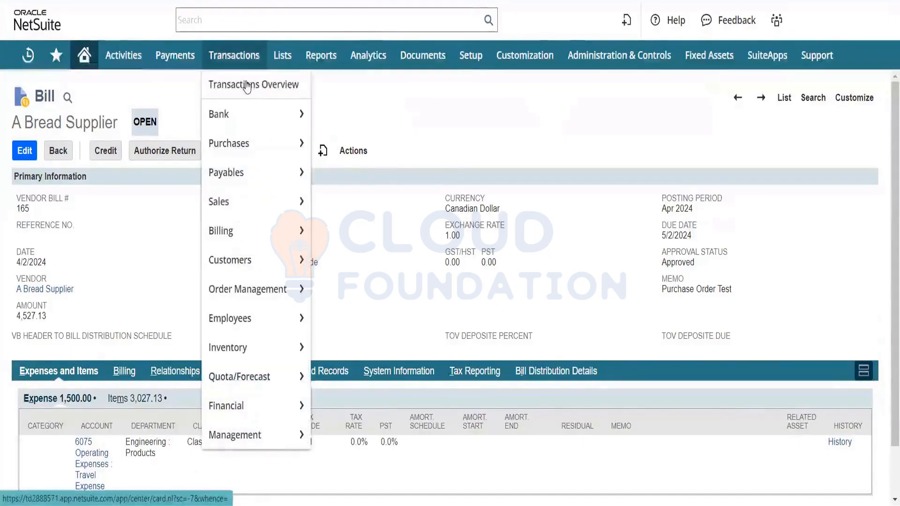
mouse_move(259, 170)
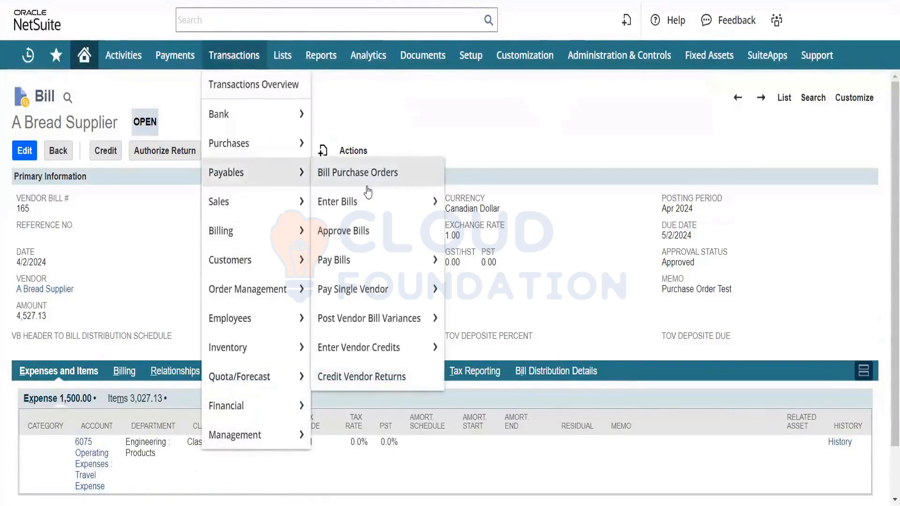
mouse_move(375, 206)
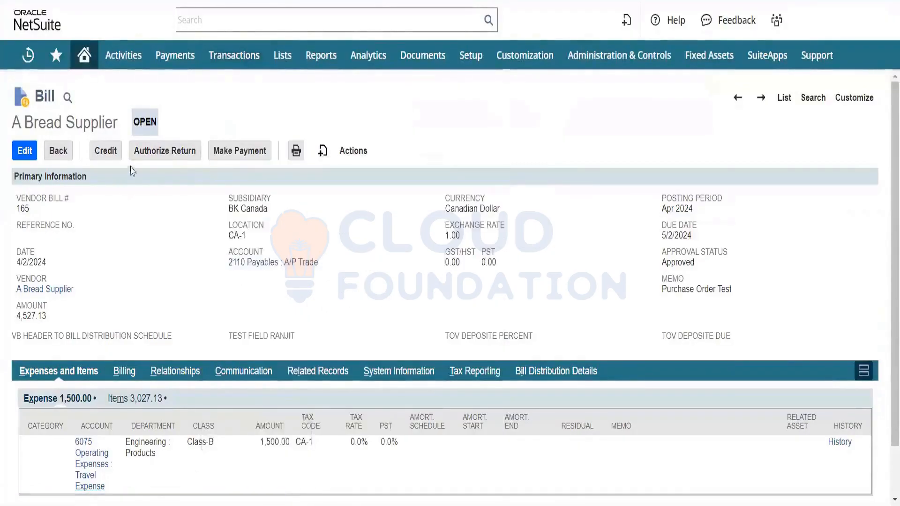
left_click(230, 151)
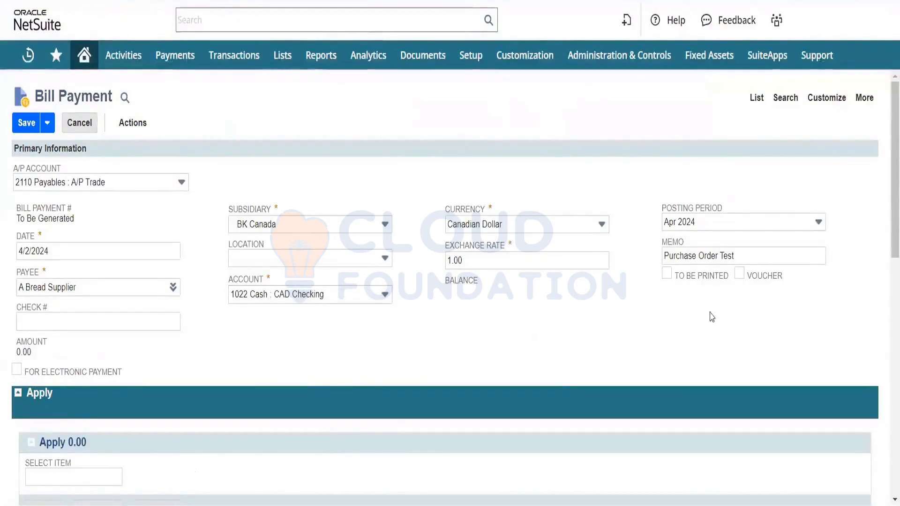
Apply the payment to the A Bread Supplier bill due 5/2/2024 and save the bill payment
scroll(887, 188, "down", 2)
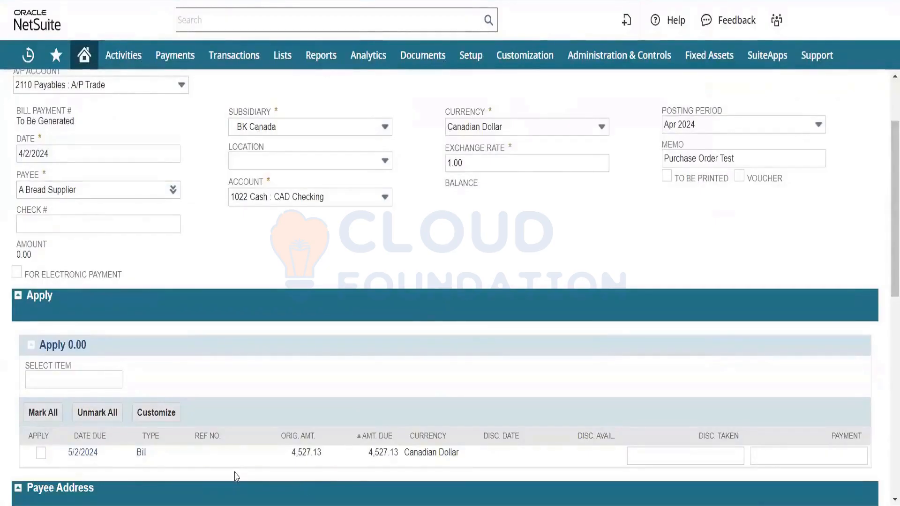
left_click(41, 453)
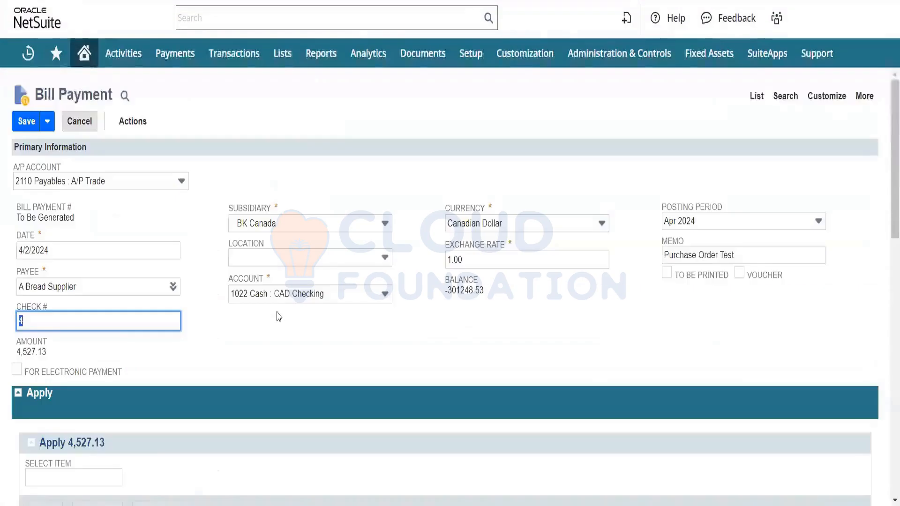
left_click_drag(886, 187, 886, 302)
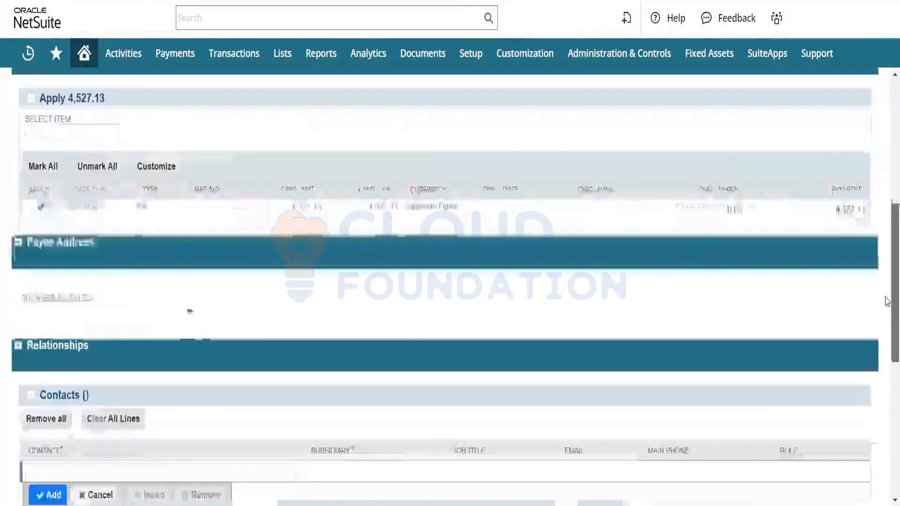
scroll(888, 314, "down", 2)
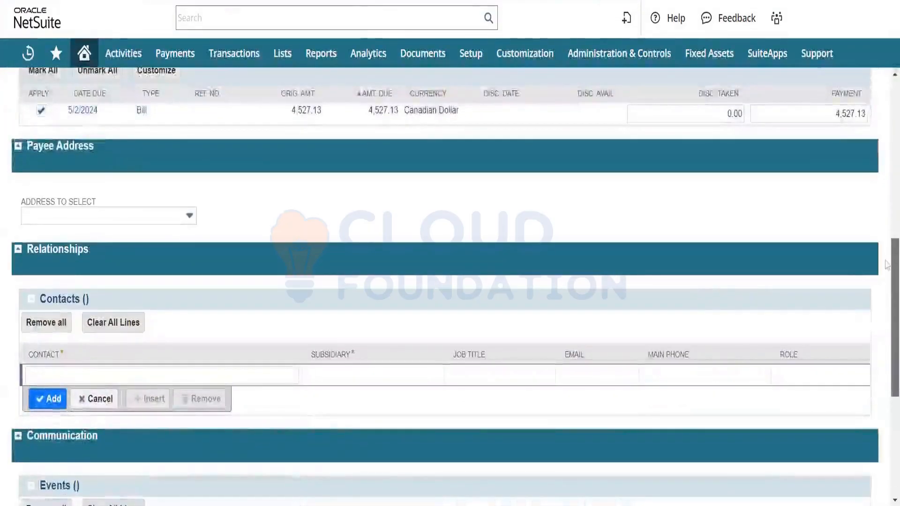
scroll(887, 265, "up", 10)
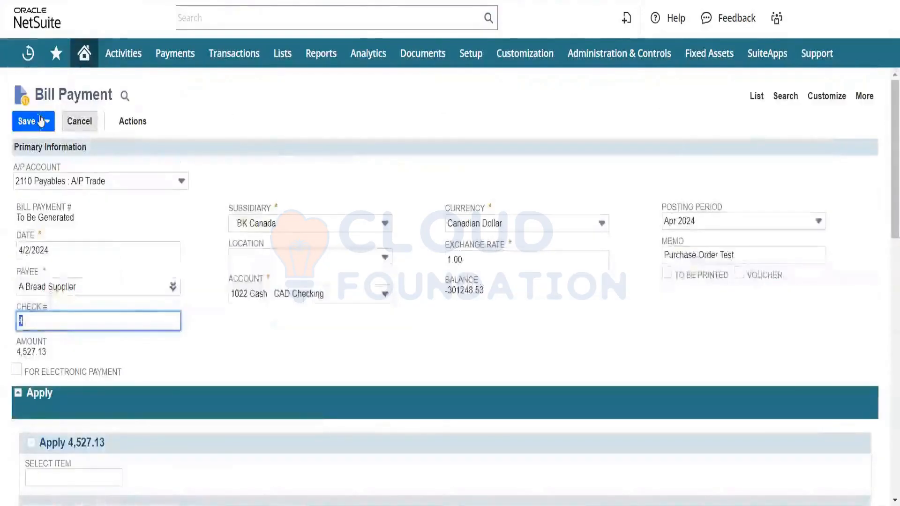
left_click(26, 122)
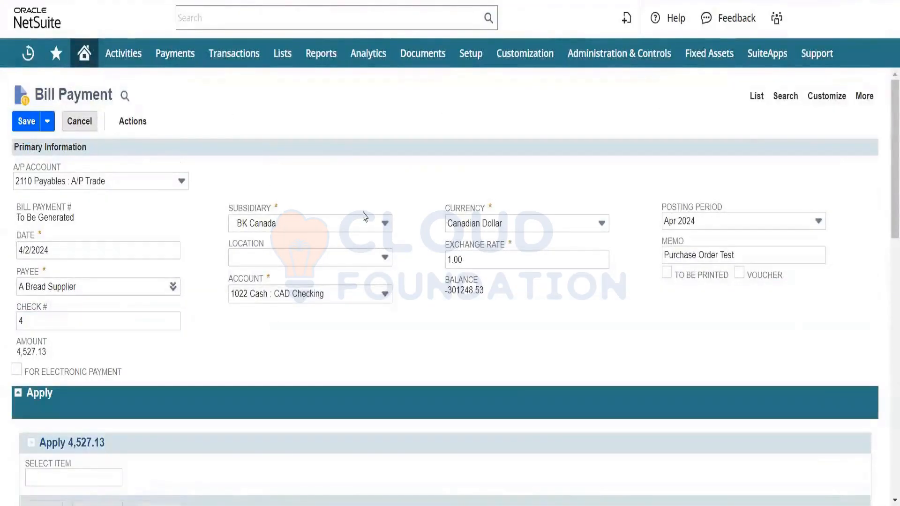